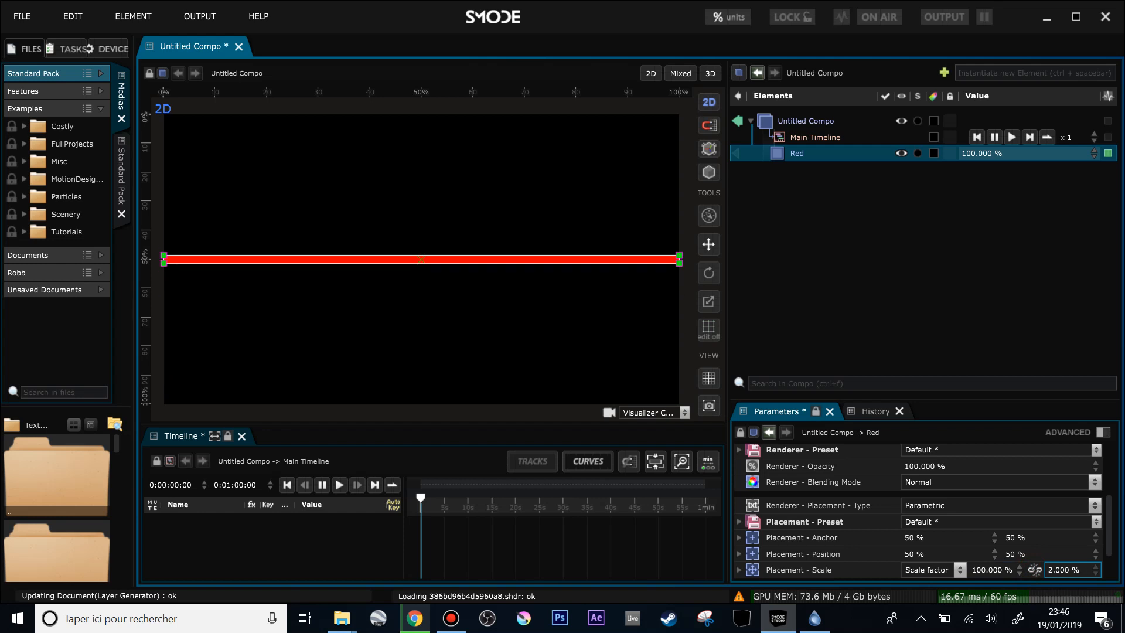
# Change the Red layer's colour to the green 00b97bff.
pyautogui.scroll(3, 948, 439)
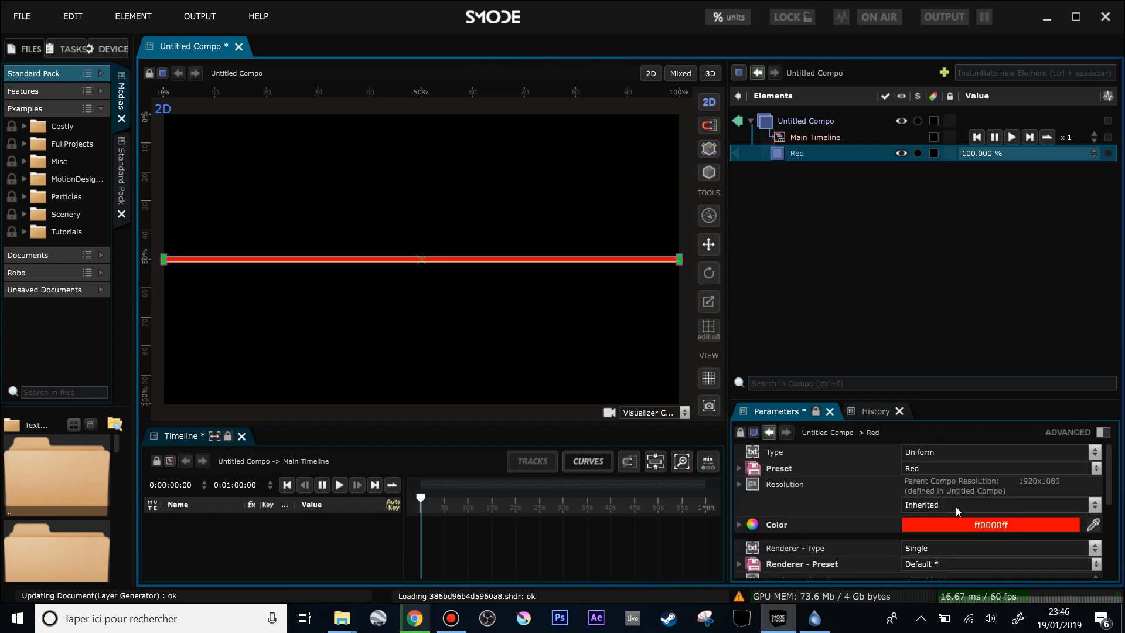
pyautogui.click(970, 528)
pyautogui.click(1063, 475)
pyautogui.moveTo(1002, 495); pyautogui.dragTo(1064, 474)
pyautogui.click(838, 187)
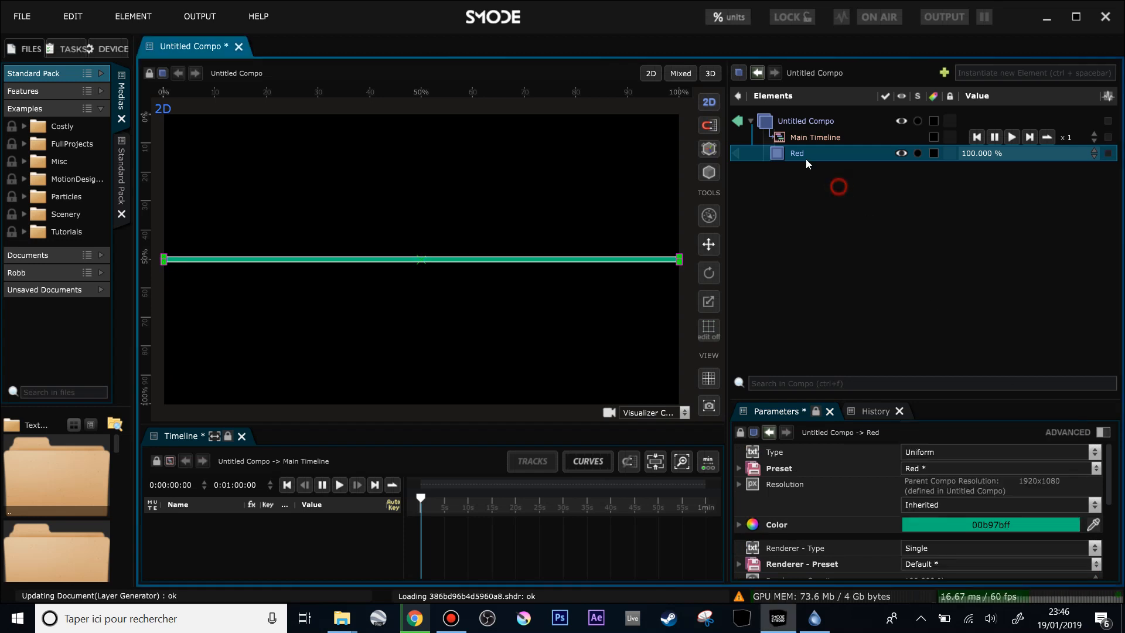
# Add a Feedback blur modifier to the composition and give its parameter list more height.
pyautogui.rightClick(785, 182)
pyautogui.moveTo(726, 328)
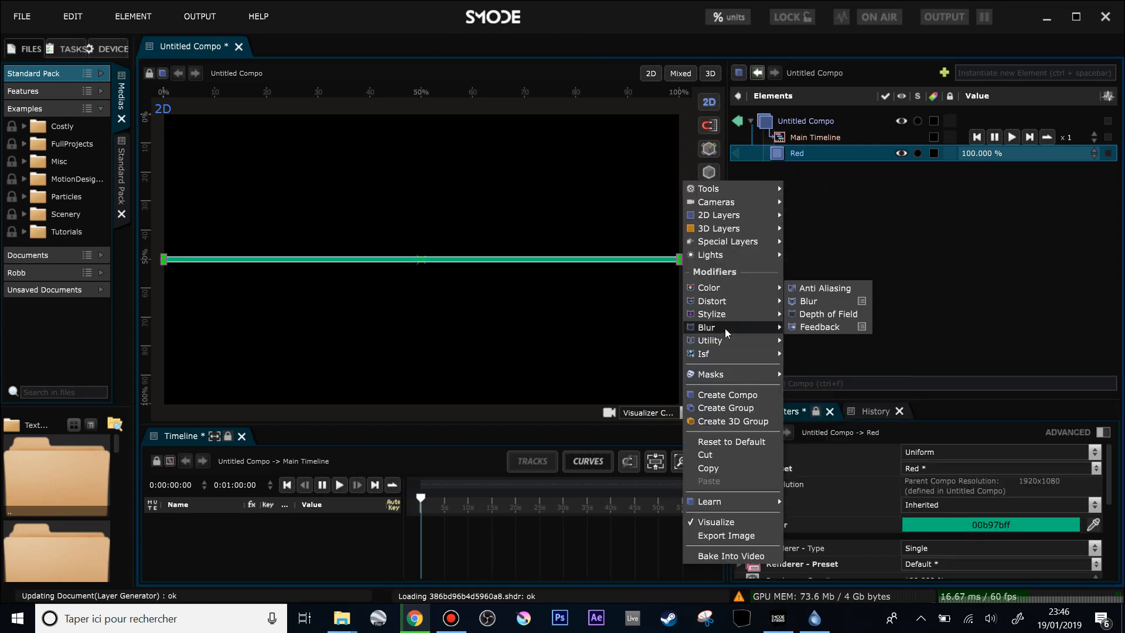
pyautogui.moveTo(813, 323)
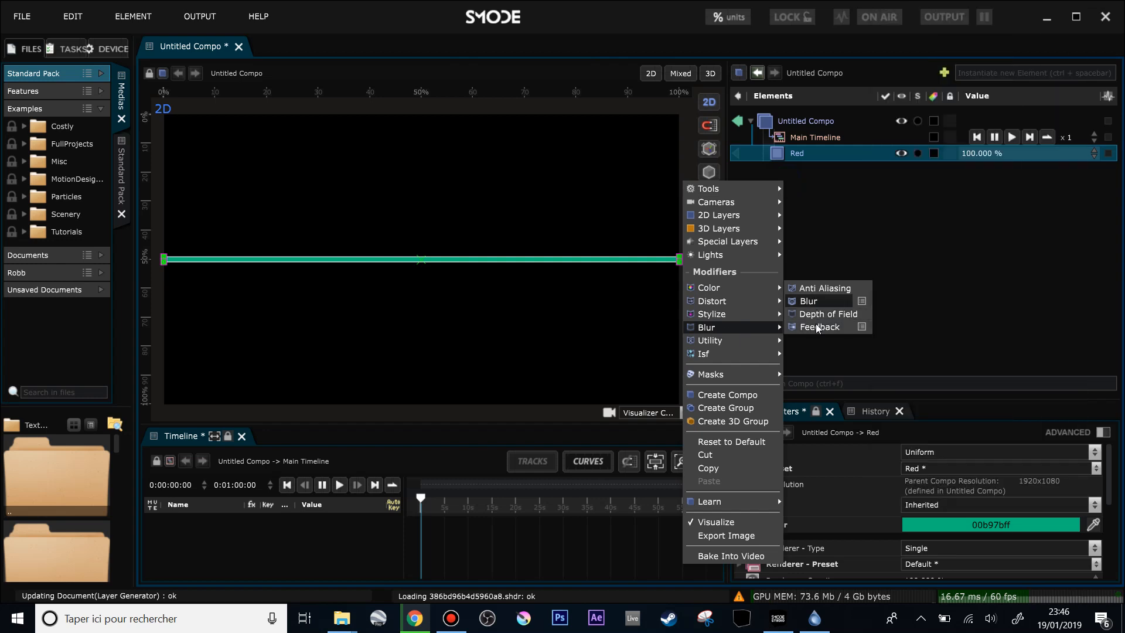
pyautogui.click(817, 326)
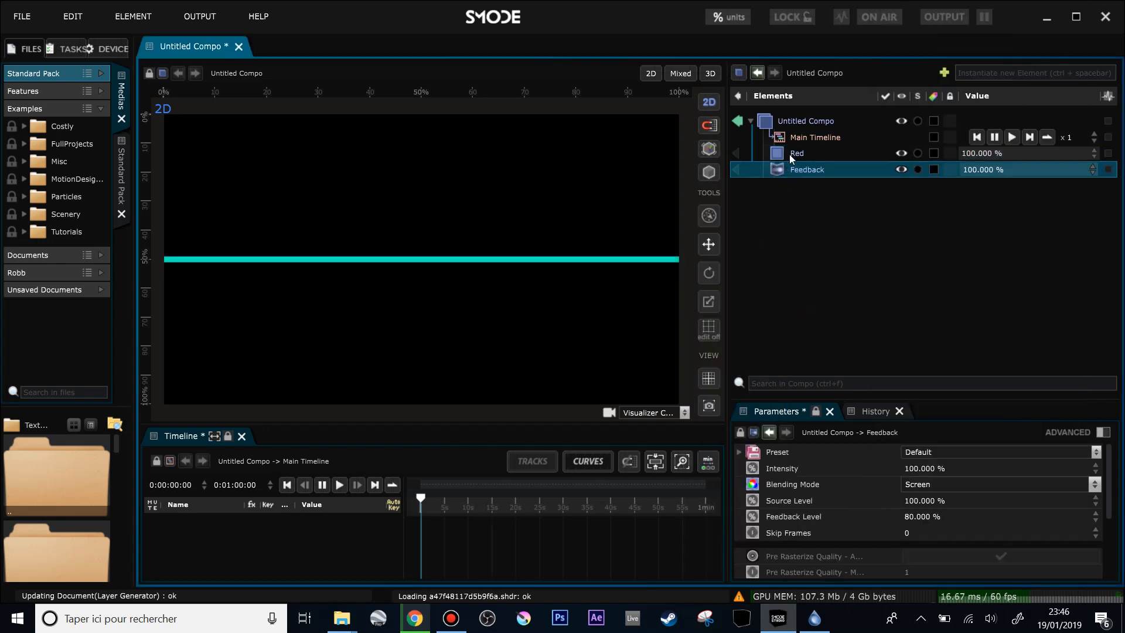
pyautogui.moveTo(968, 402); pyautogui.dragTo(944, 281)
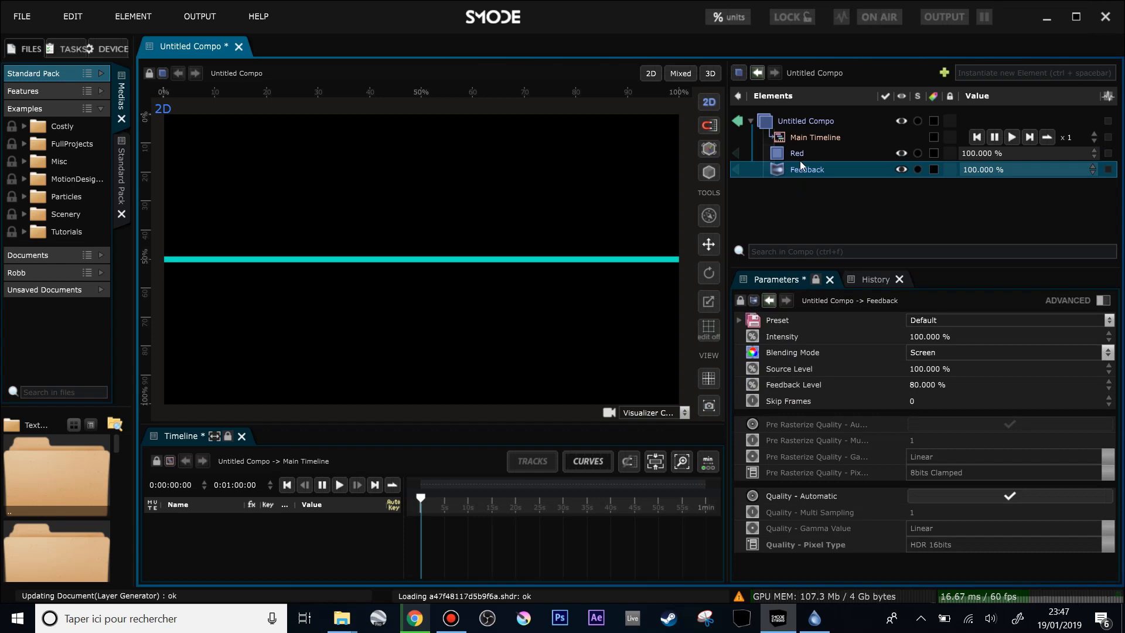
# Add a 2D Transform distortion to the Feedback modifier and set its vertical frame position to 65.73 %.
pyautogui.rightClick(793, 172)
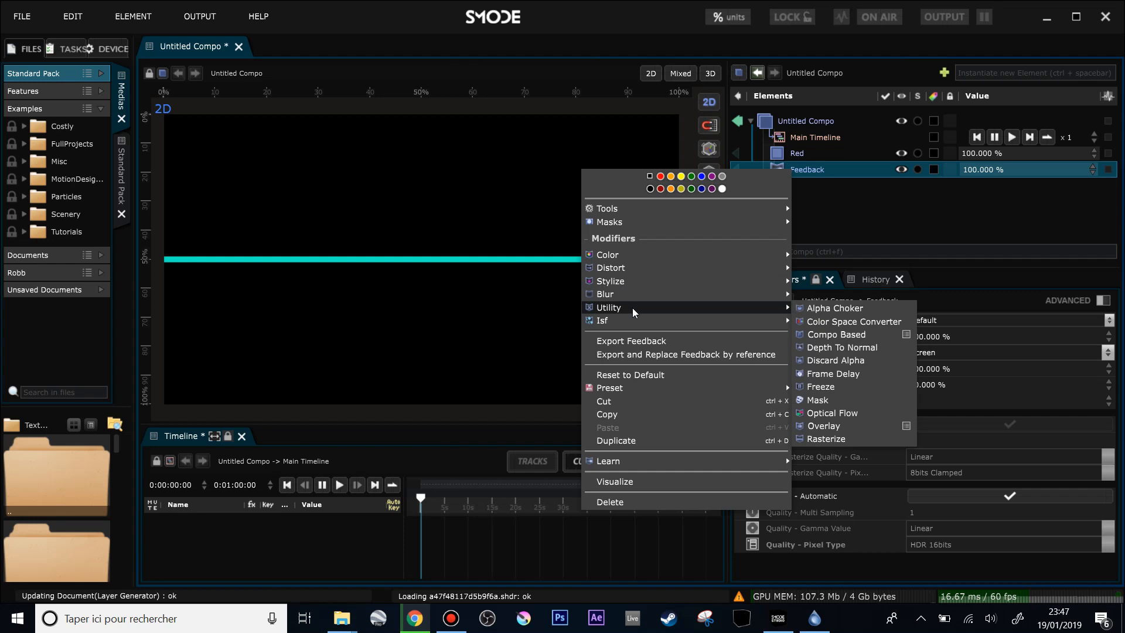
pyautogui.moveTo(633, 268)
pyautogui.click(836, 269)
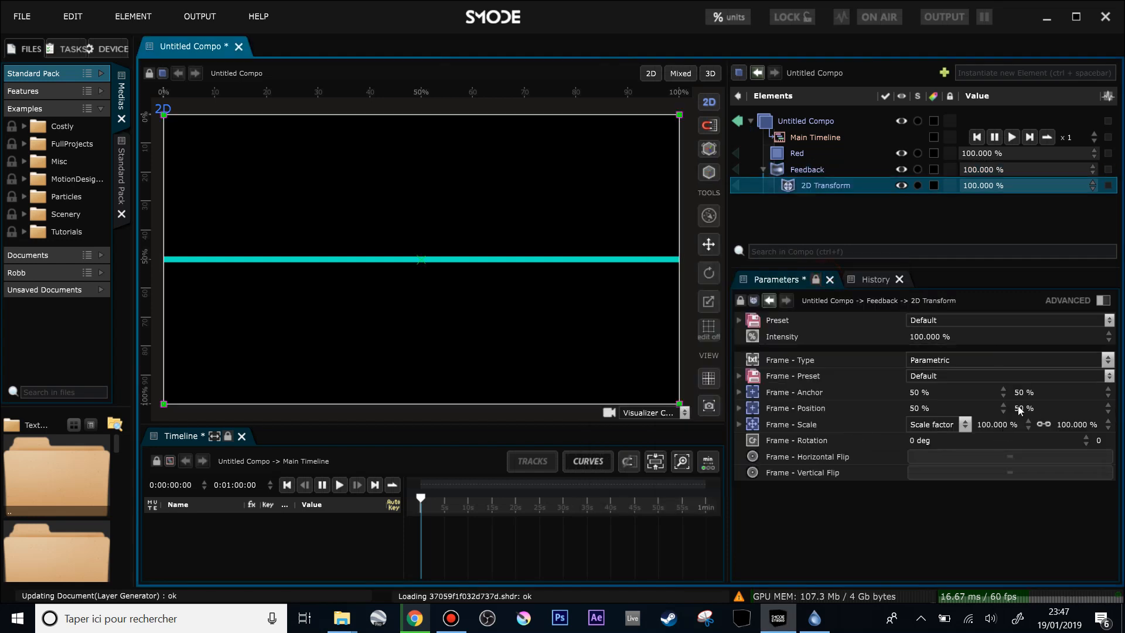
pyautogui.moveTo(1031, 406); pyautogui.dragTo(1040, 396)
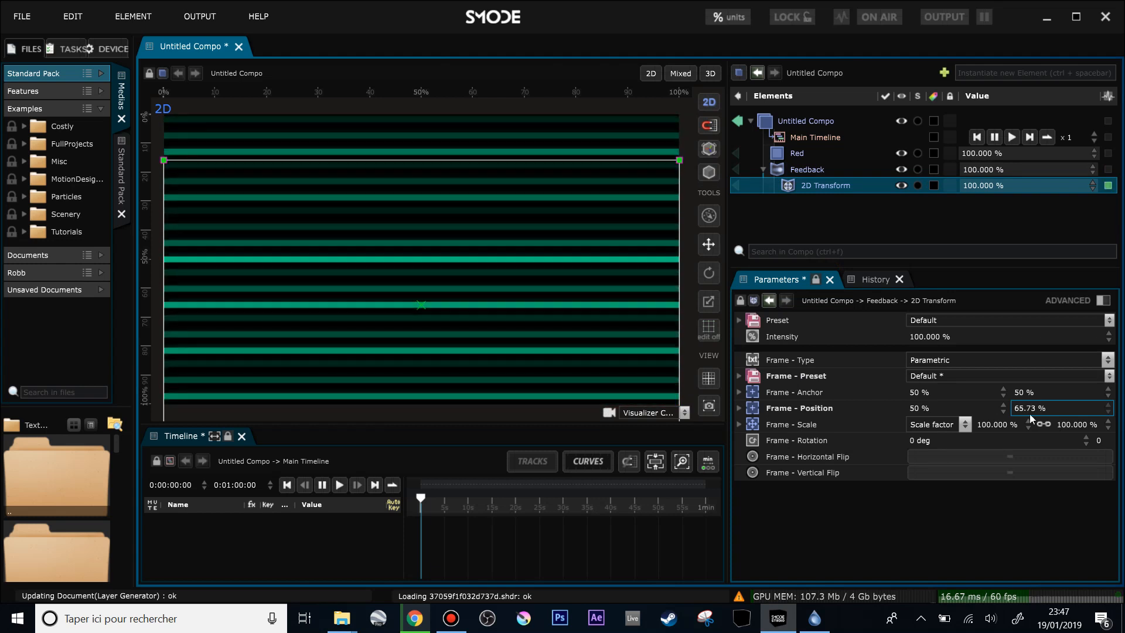
pyautogui.scroll(-2, 462, 322)
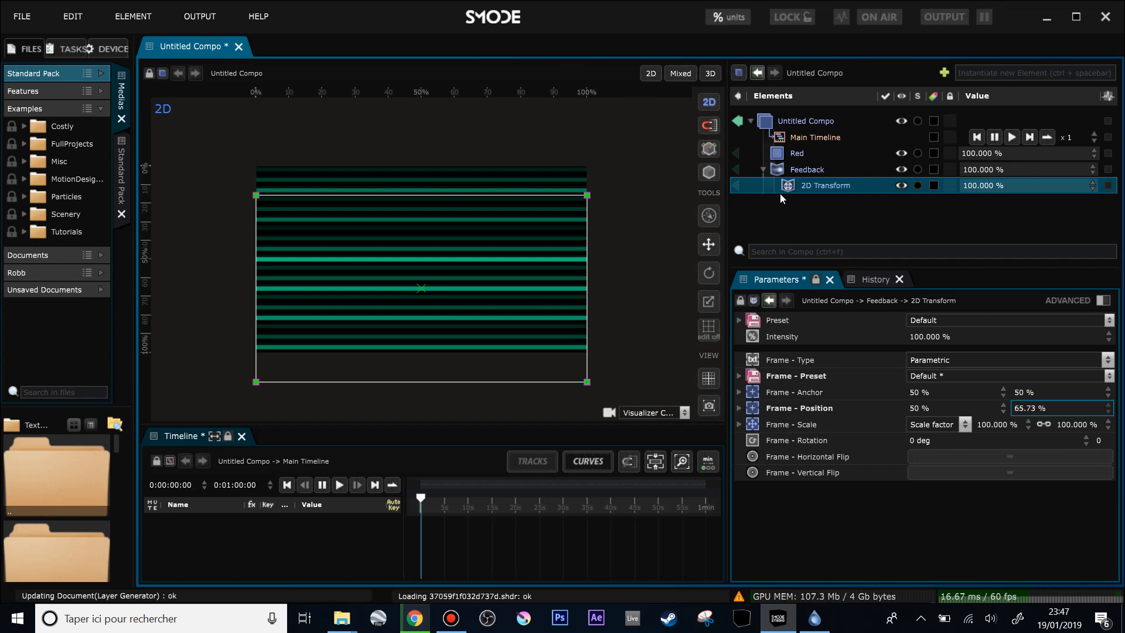
# Rename the Red layer as green and collapse the Feedback modifier in the element tree.
pyautogui.click(799, 153)
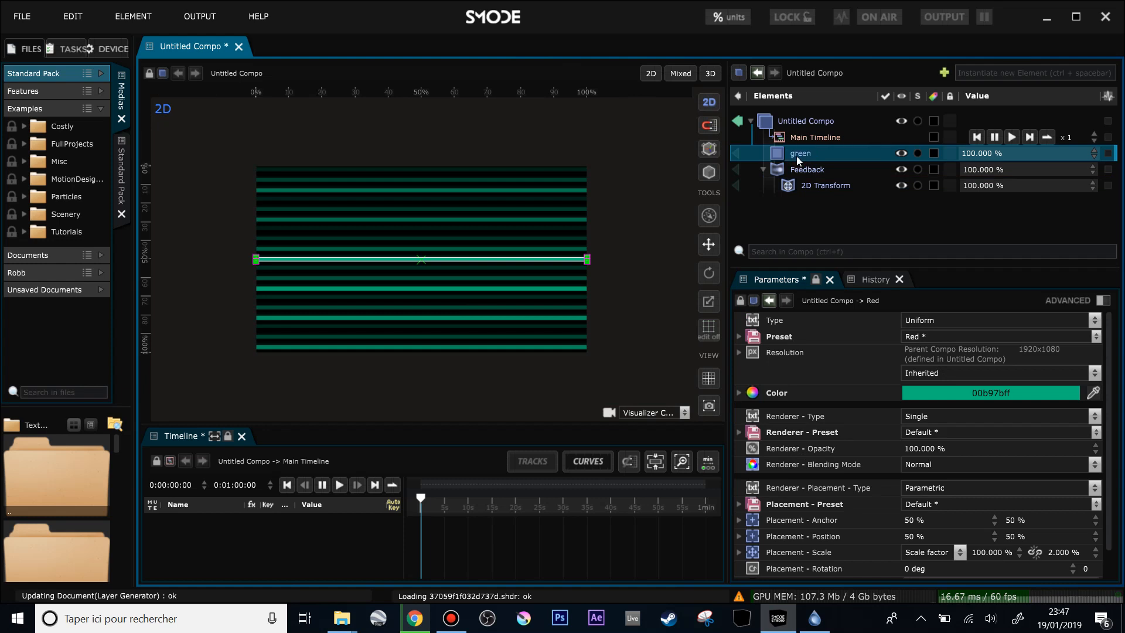
pyautogui.click(762, 171)
pyautogui.click(762, 170)
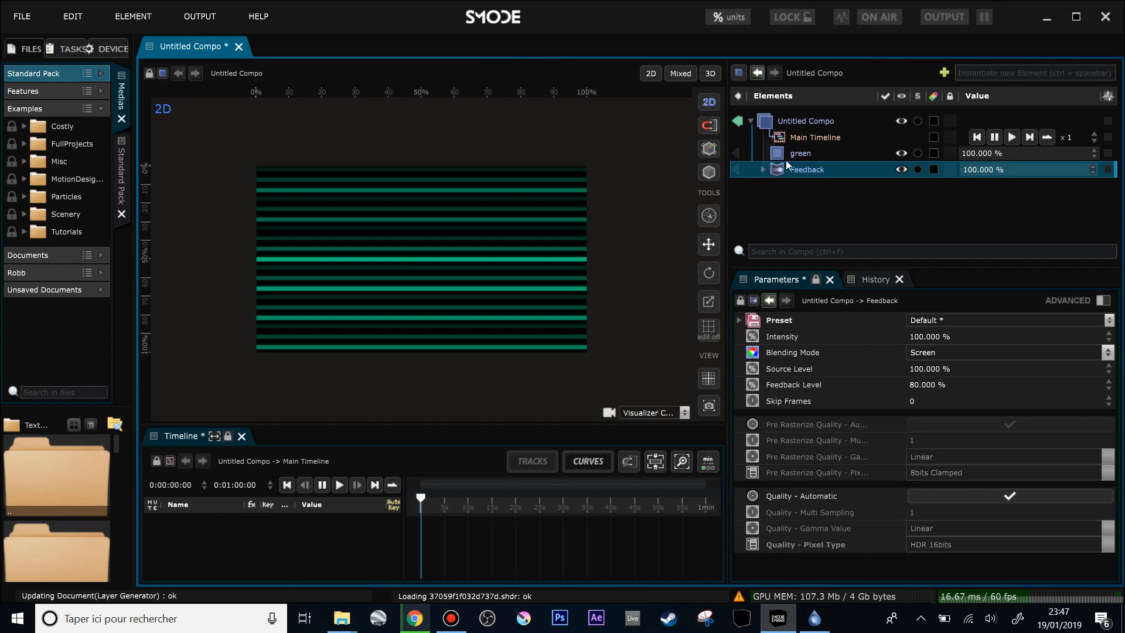
# Rotate the green layer to about -24.7 deg.
pyautogui.click(796, 154)
pyautogui.scroll(-1, 990, 526)
pyautogui.moveTo(921, 537); pyautogui.dragTo(897, 537)
pyautogui.moveTo(989, 537); pyautogui.dragTo(990, 525)
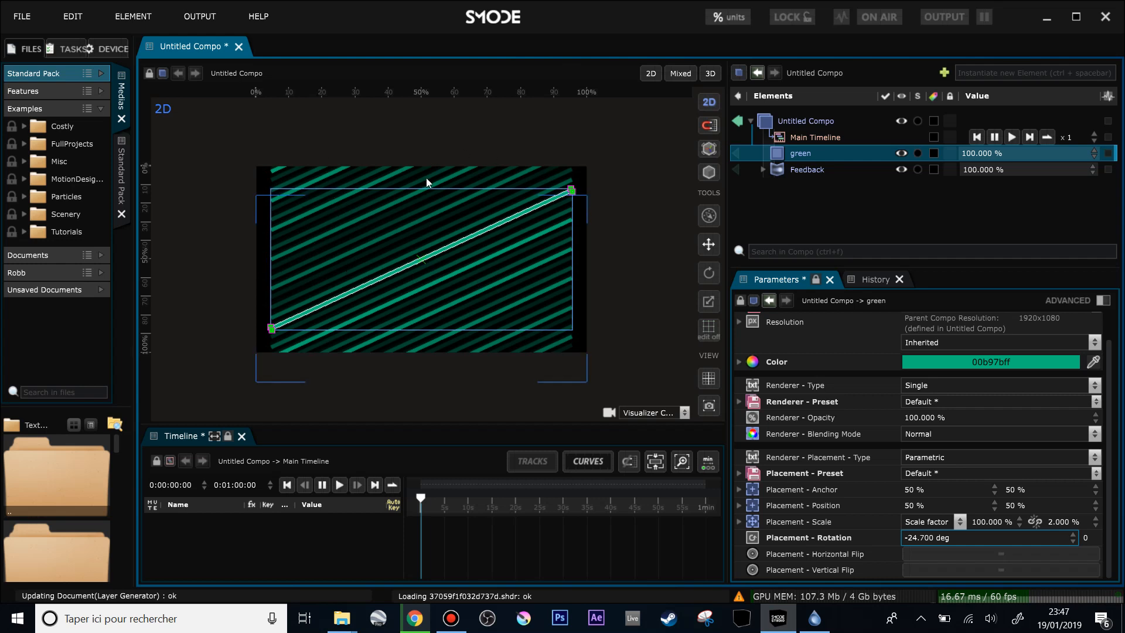
# Add a Kaleidoscope distortion modifier to the composition.
pyautogui.rightClick(788, 186)
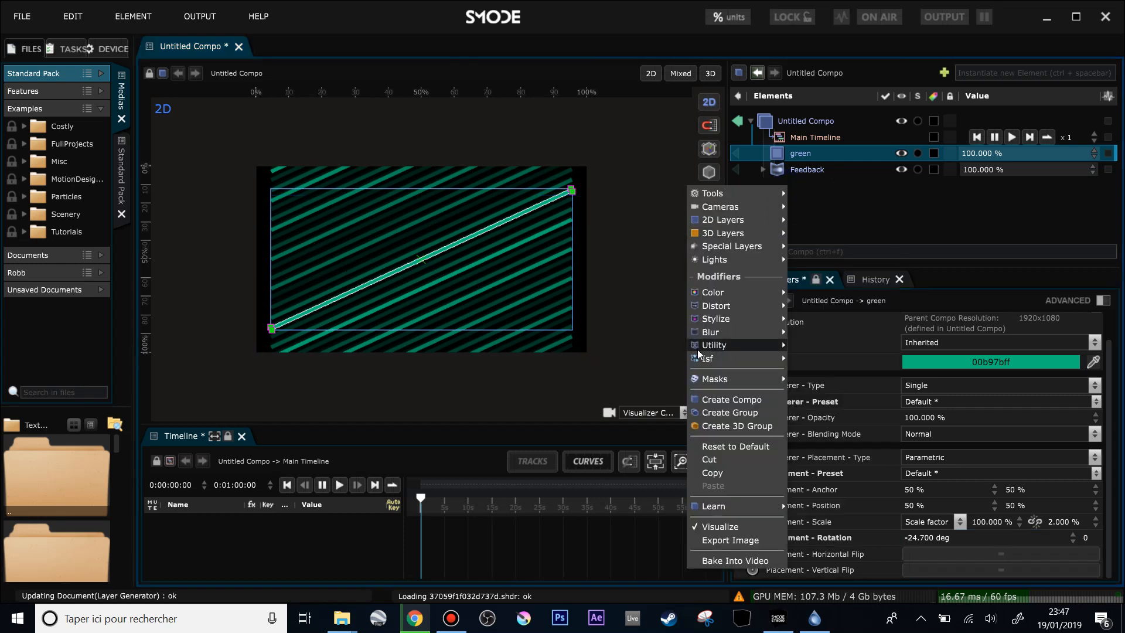
pyautogui.moveTo(717, 306)
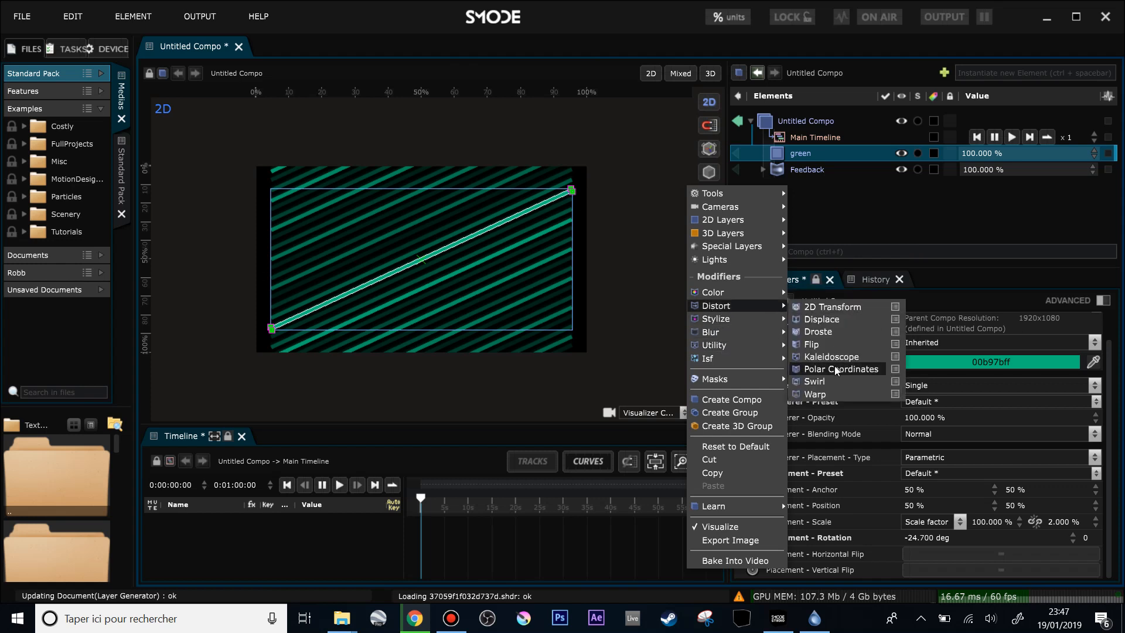
pyautogui.click(831, 356)
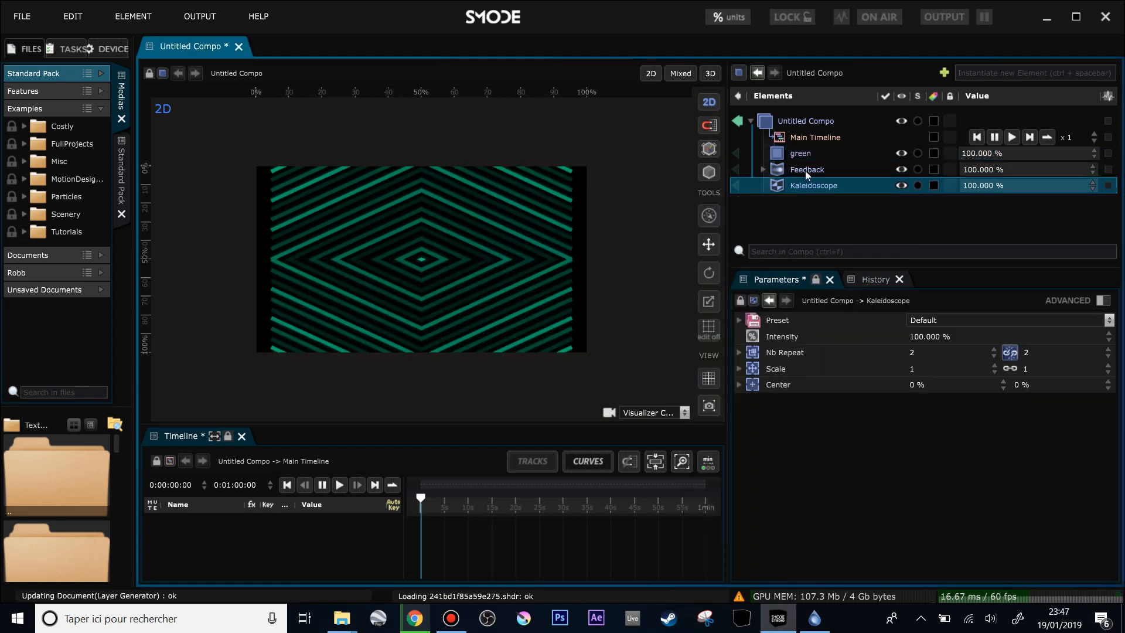
# Try shifting the green layer's horizontal position to 80 %.
pyautogui.click(799, 153)
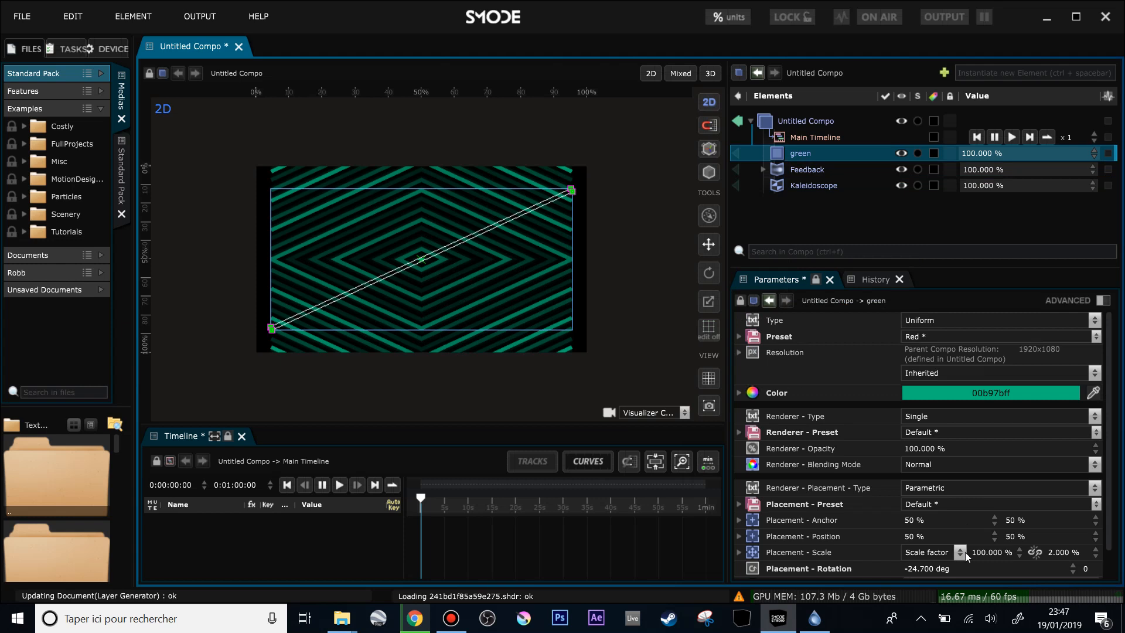
pyautogui.moveTo(925, 536); pyautogui.dragTo(949, 533)
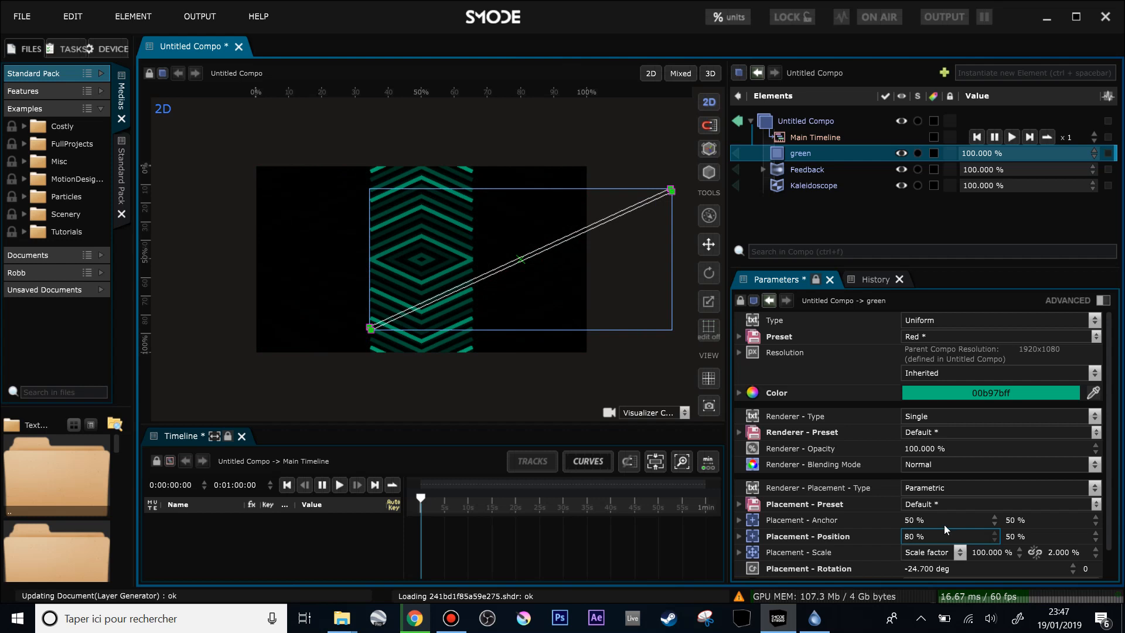
# Set the green layer's rotation to 0 deg and wrap the layer in a nested compo.
pyautogui.doubleClick(935, 568)
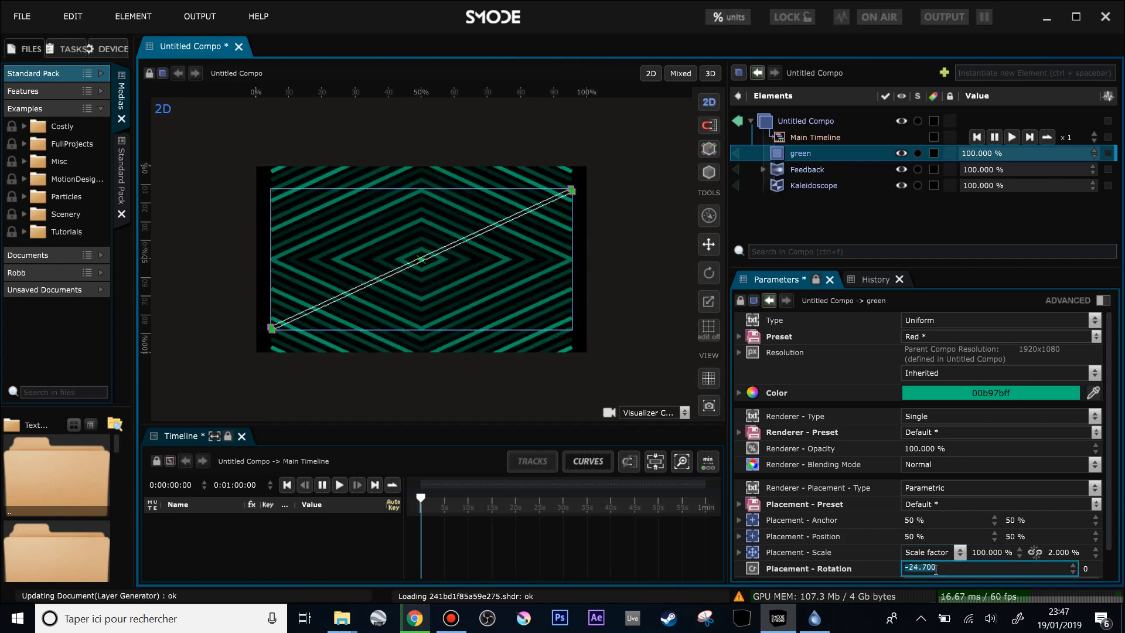
pyautogui.click(784, 157)
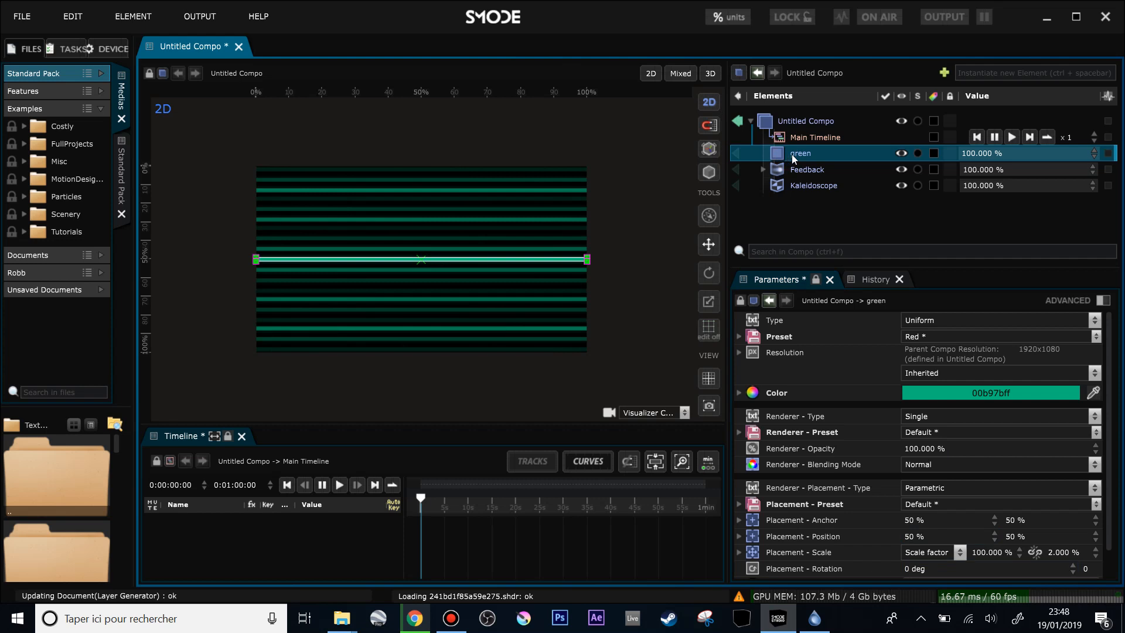
pyautogui.hotkey('ctrl', 'g')
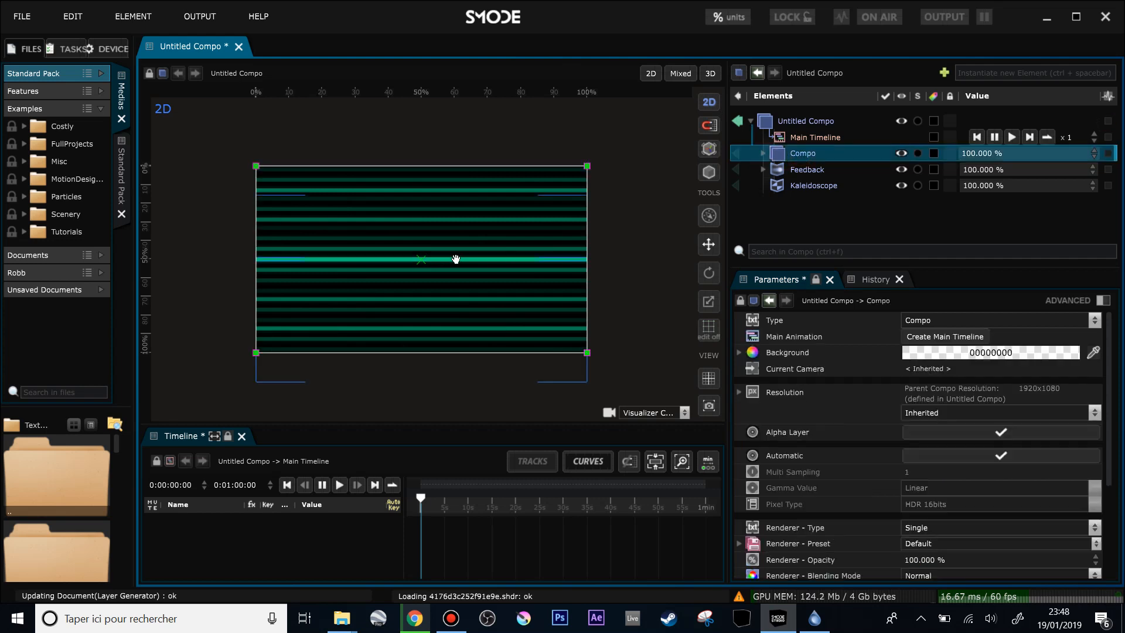
# Try moving the nested compo around the canvas and undo the moves.
pyautogui.moveTo(497, 233); pyautogui.dragTo(278, 228)
pyautogui.moveTo(362, 139); pyautogui.dragTo(319, 92)
pyautogui.moveTo(283, 219); pyautogui.dragTo(376, 219)
pyautogui.hotkey('ctrl', 'z')
pyautogui.hotkey('ctrl', 'z')
pyautogui.hotkey('ctrl', 'z')
pyautogui.hotkey('ctrl', 'z')
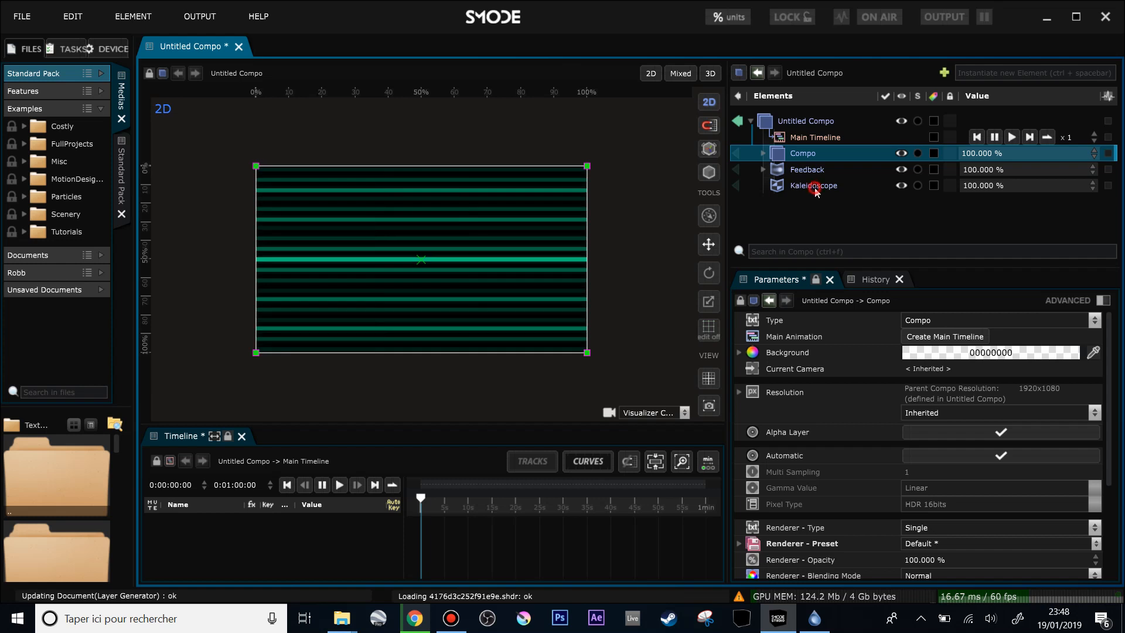
# Disable the Kaleidoscope modifier and expand the Feedback modifier in the element tree.
pyautogui.click(814, 186)
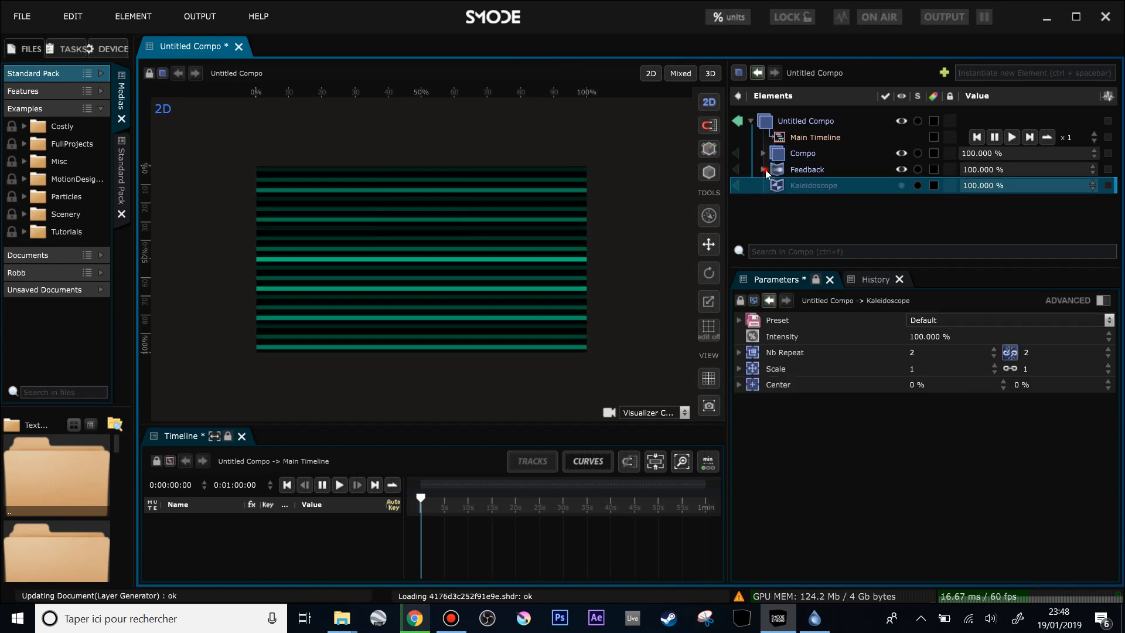
pyautogui.click(764, 170)
# Nest a second Feedback modifier inside the existing Feedback and set its blending mode to Difference.
pyautogui.click(800, 169)
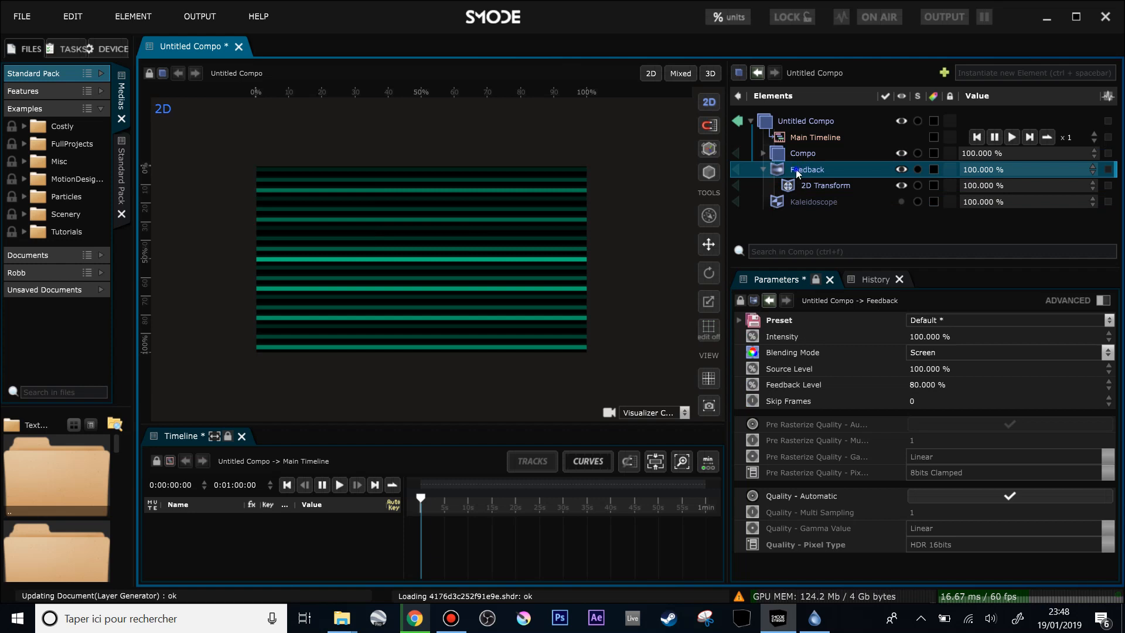
pyautogui.rightClick(798, 169)
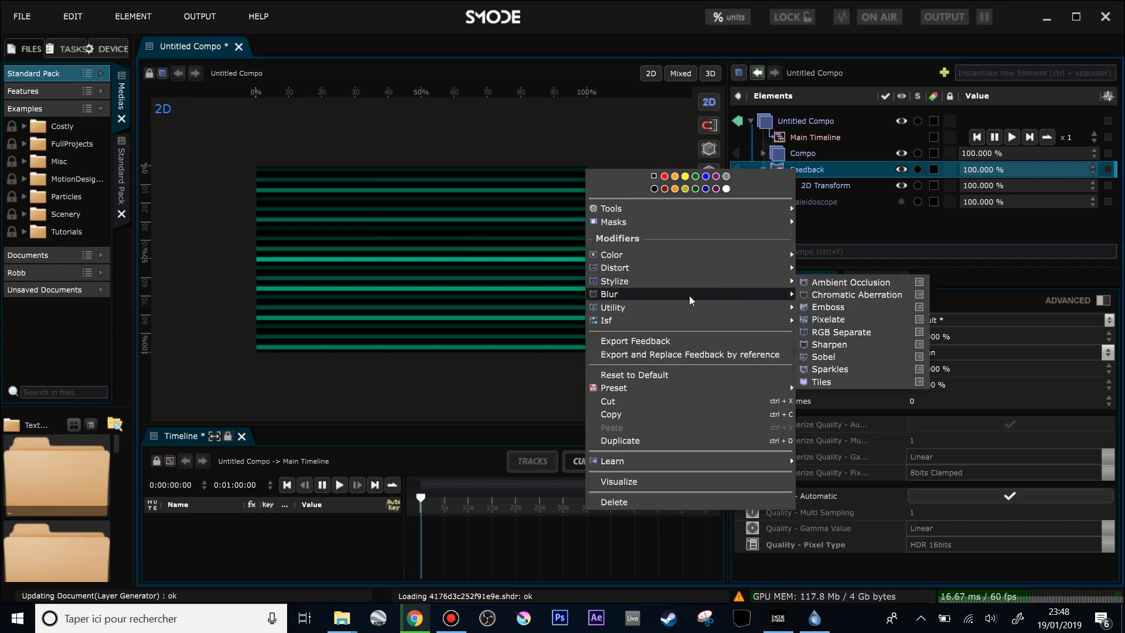
pyautogui.moveTo(761, 294)
pyautogui.click(835, 332)
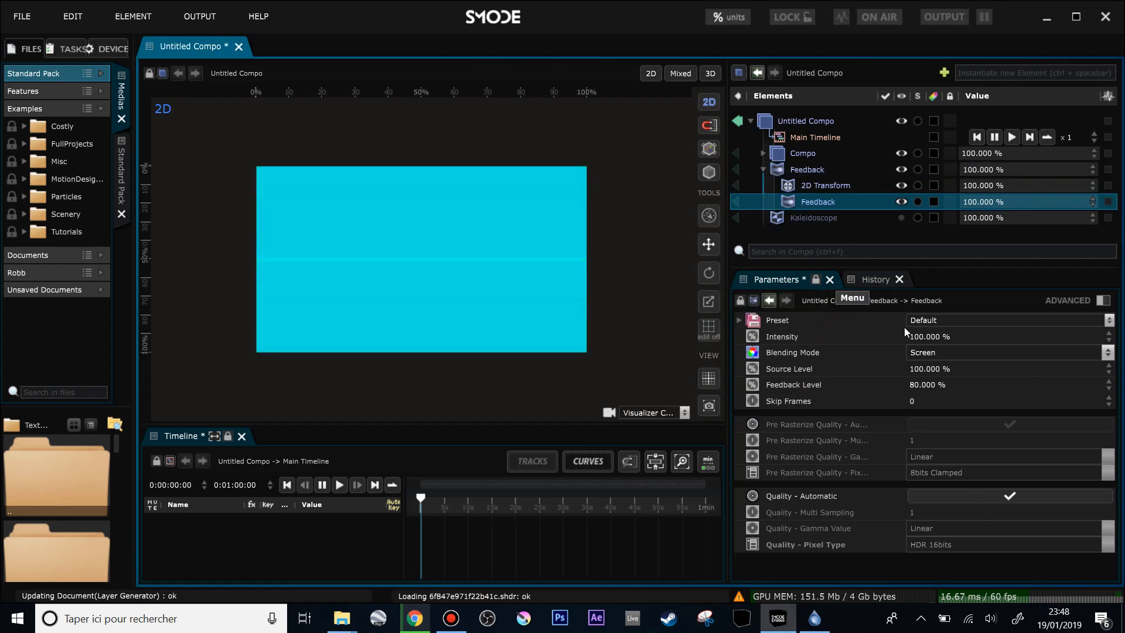
pyautogui.click(926, 352)
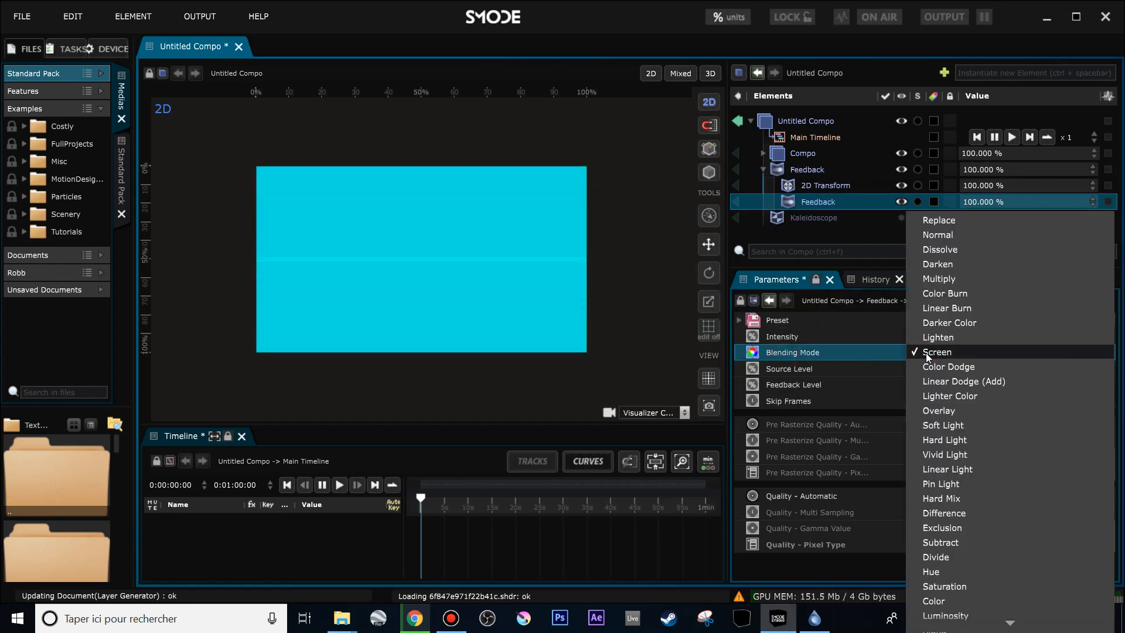
pyautogui.click(989, 512)
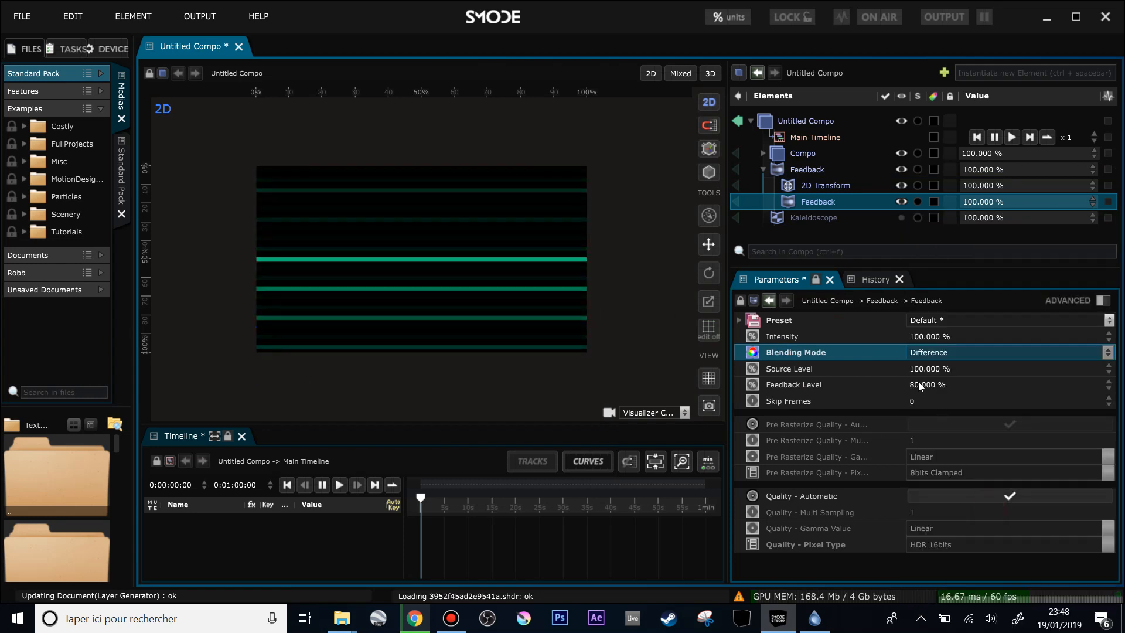
# Add a 2D Transform distortion to the nested Feedback modifier.
pyautogui.rightClick(784, 207)
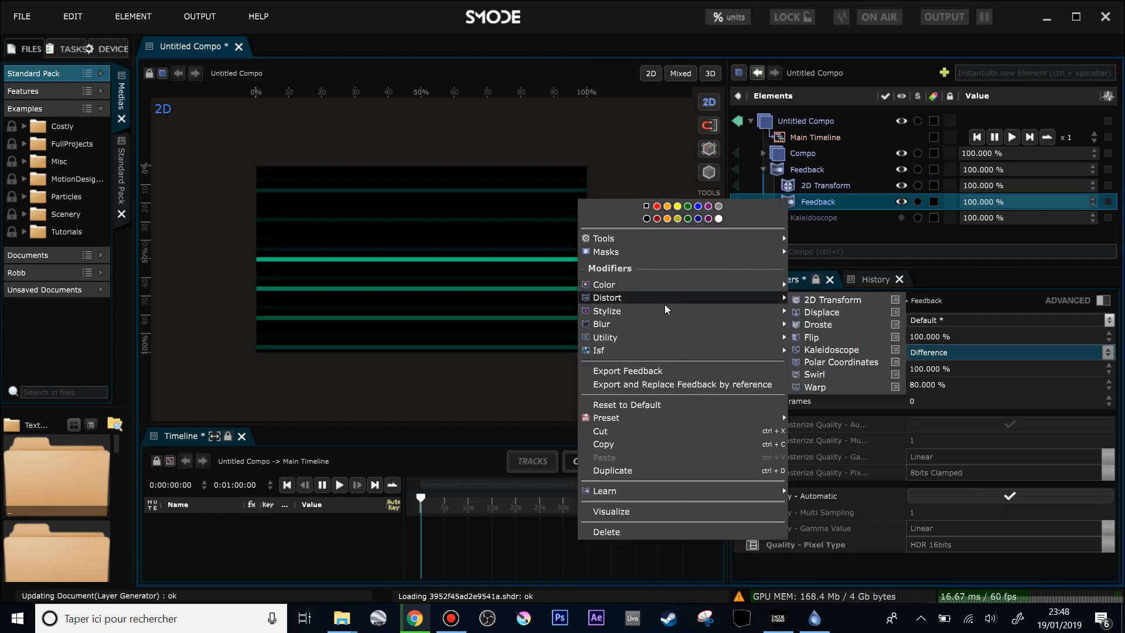
pyautogui.moveTo(653, 303)
pyautogui.click(854, 303)
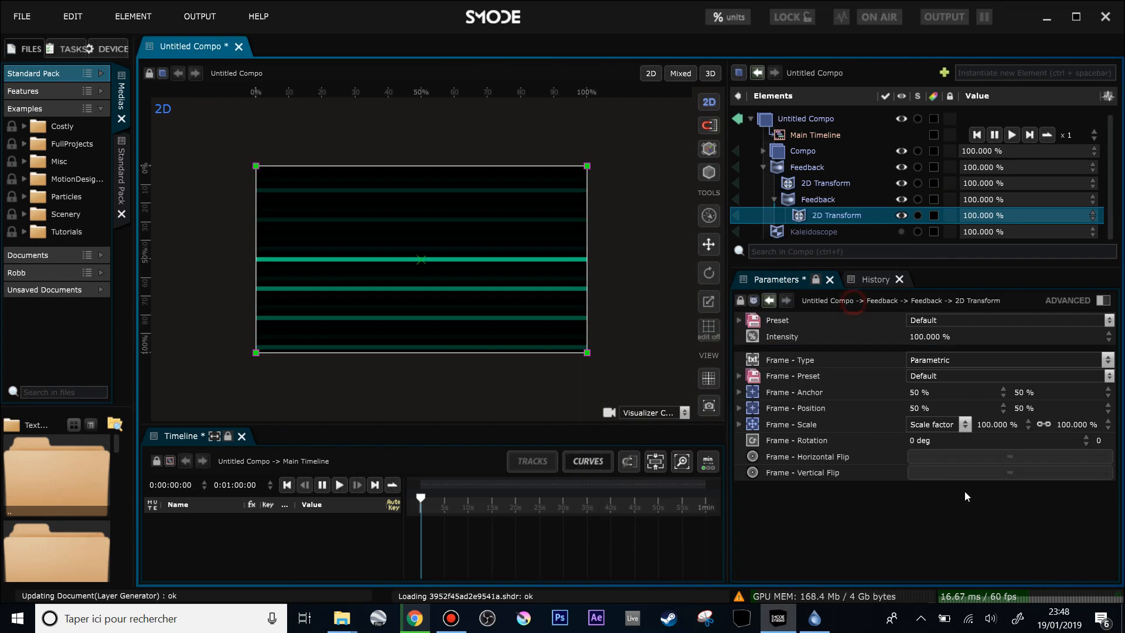
# Move the nested 2D Transform's frame to about 26 % by 47 % and set its rotation to 90 deg.
pyautogui.moveTo(922, 444); pyautogui.dragTo(922, 538)
pyautogui.scroll(3, 480, 201)
pyautogui.moveTo(480, 201); pyautogui.dragTo(371, 183)
pyautogui.click(972, 441)
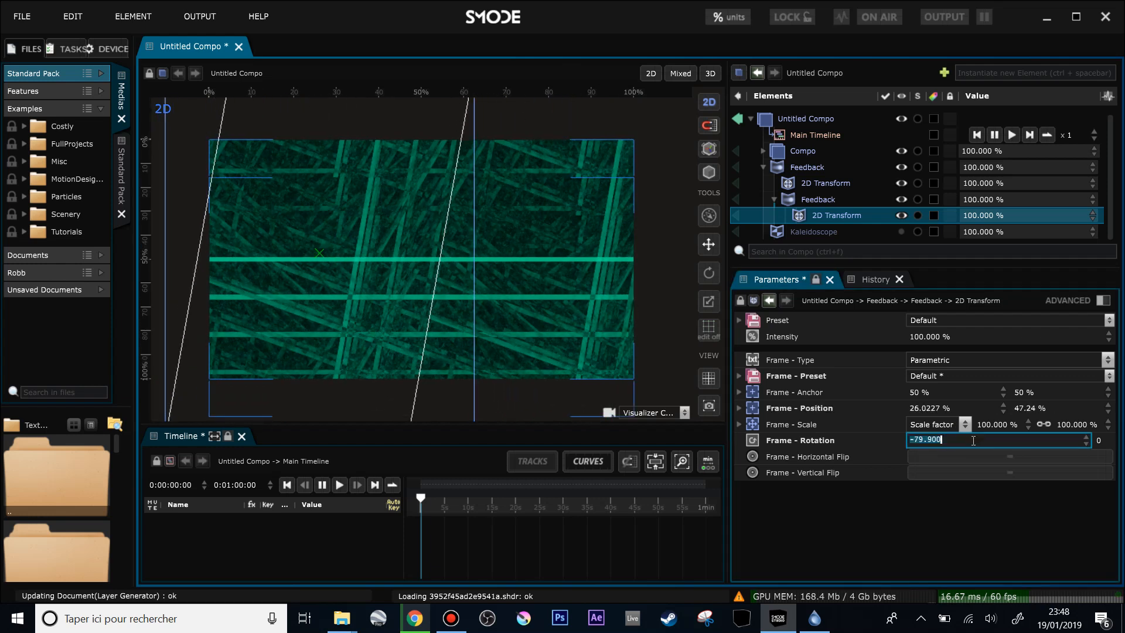
pyautogui.write('90')
pyautogui.press('Return')
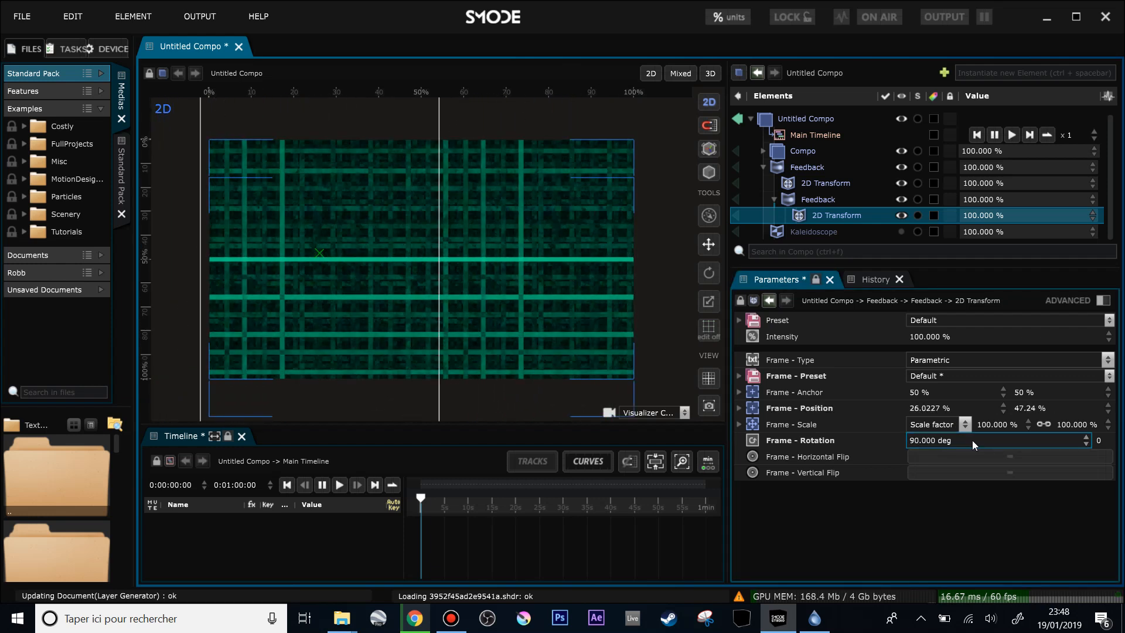
# Reposition the nested 2D Transform's frame on the canvas to about 32.4 % by 50.2 %.
pyautogui.scroll(-2, 446, 206)
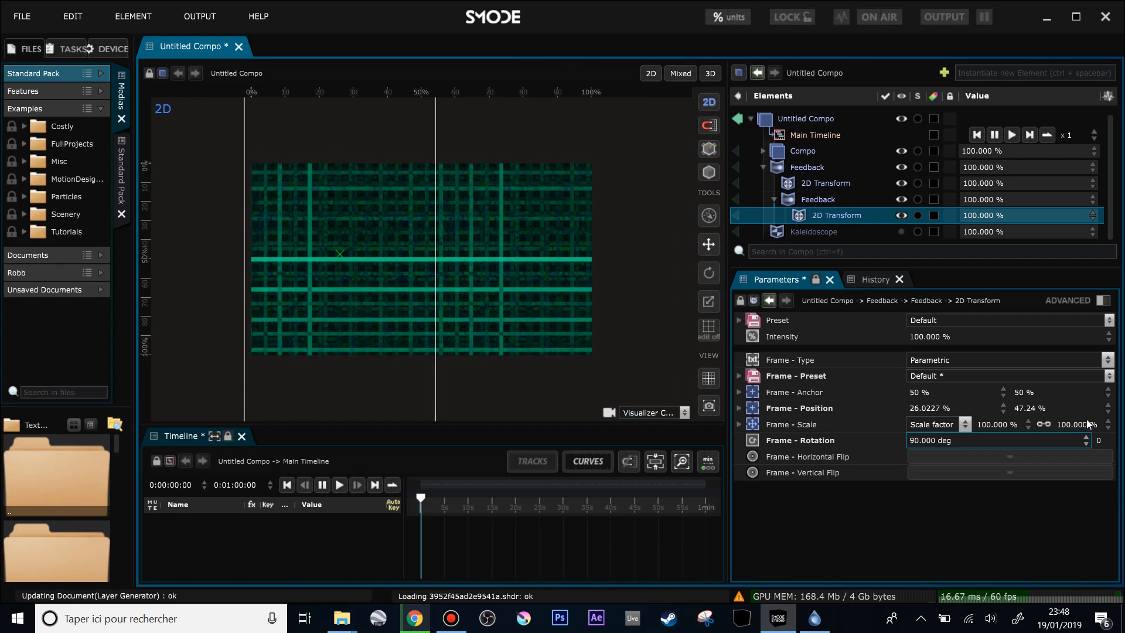
pyautogui.moveTo(1108, 424)
pyautogui.mouseDown()
pyautogui.moveTo(1108, 415)
pyautogui.moveTo(1108, 449)
pyautogui.moveTo(1108, 425)
pyautogui.mouseUp()
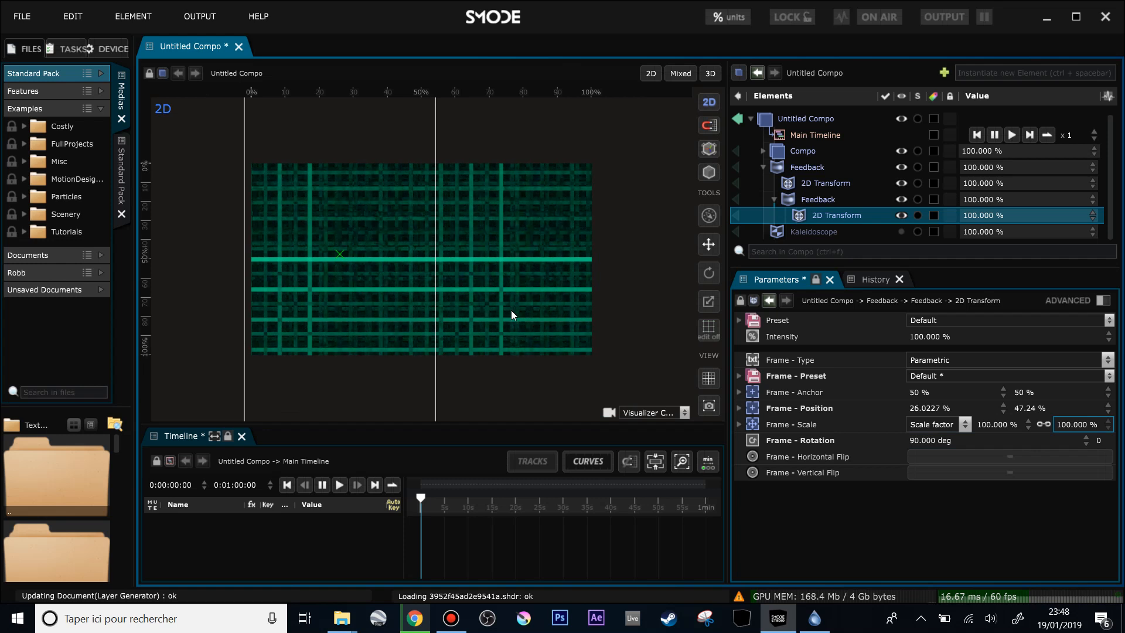
pyautogui.scroll(2, 372, 315)
pyautogui.moveTo(373, 315); pyautogui.dragTo(402, 321)
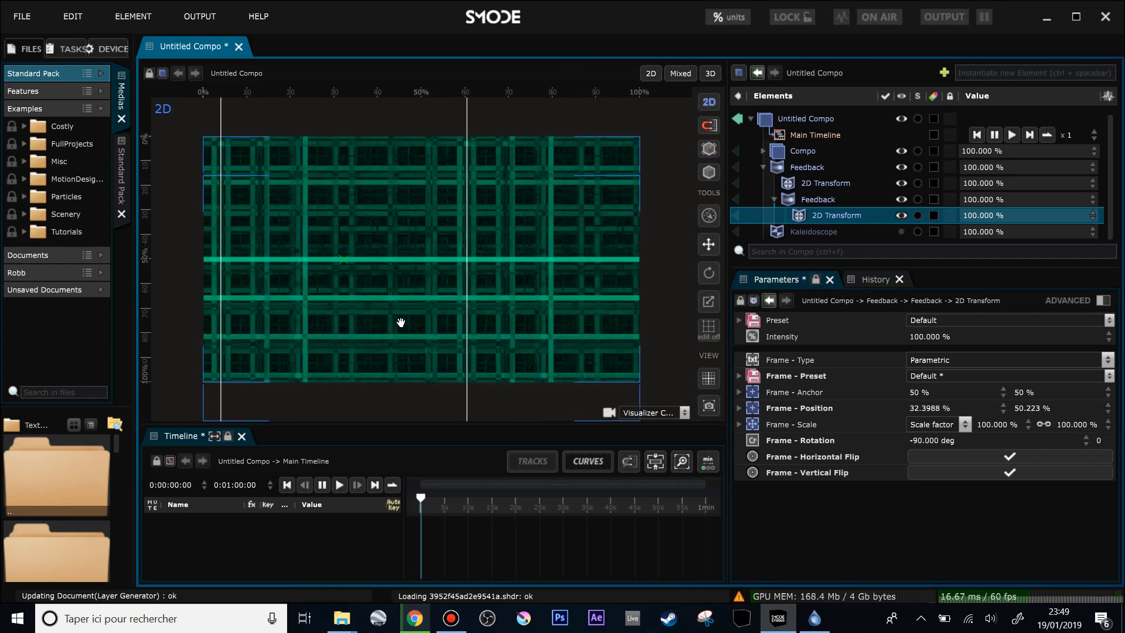
pyautogui.click(835, 181)
pyautogui.moveTo(533, 300); pyautogui.dragTo(490, 271)
pyautogui.hotkey('ctrl', 'z')
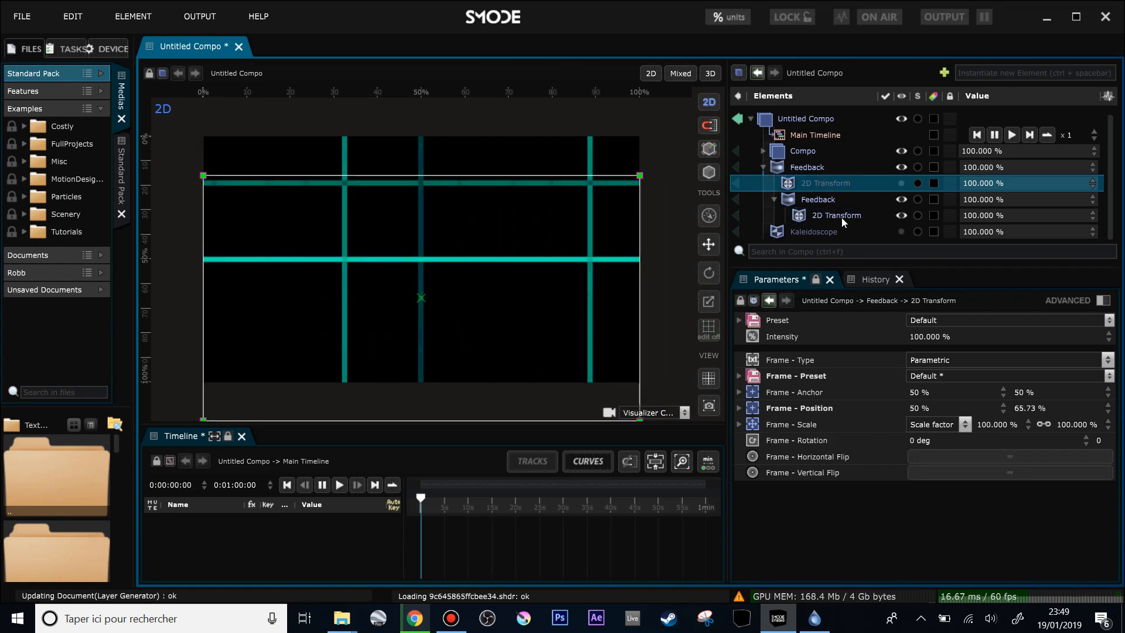
# Move the nested 2D Transform's frame to about 46.7 % by 52 % and re-enable the outer 2D Transform.
pyautogui.click(842, 217)
pyautogui.moveTo(440, 303); pyautogui.dragTo(500, 307)
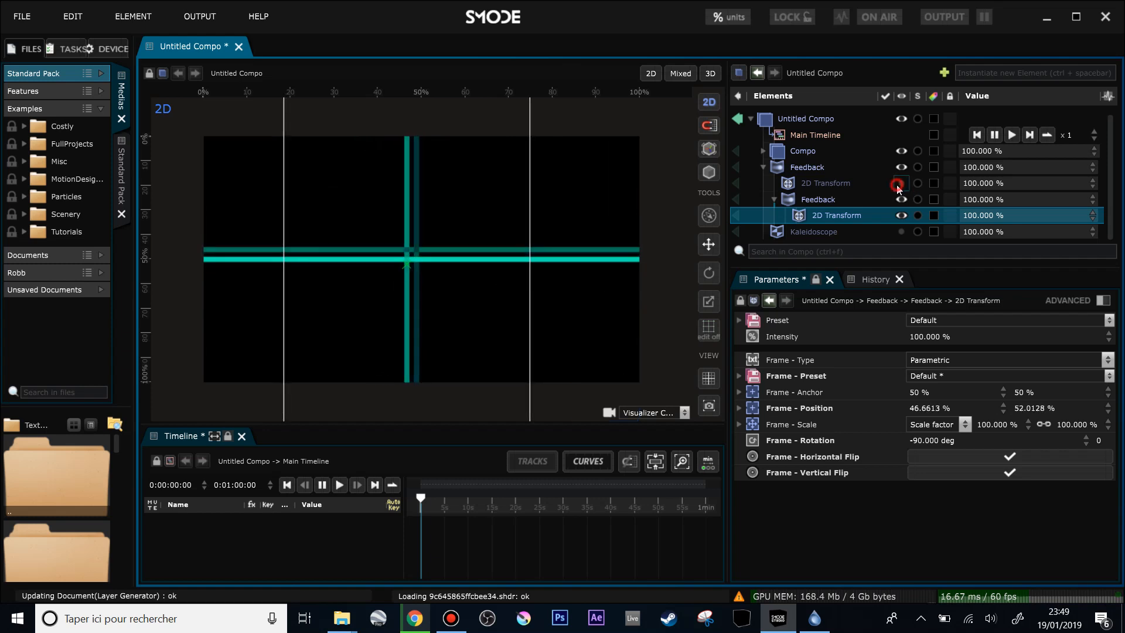
pyautogui.click(897, 185)
# Try rotating the outer 2D Transform's frame to about 29 deg, and try a different rotation on the nested 2D Transform.
pyautogui.scroll(3, 551, 234)
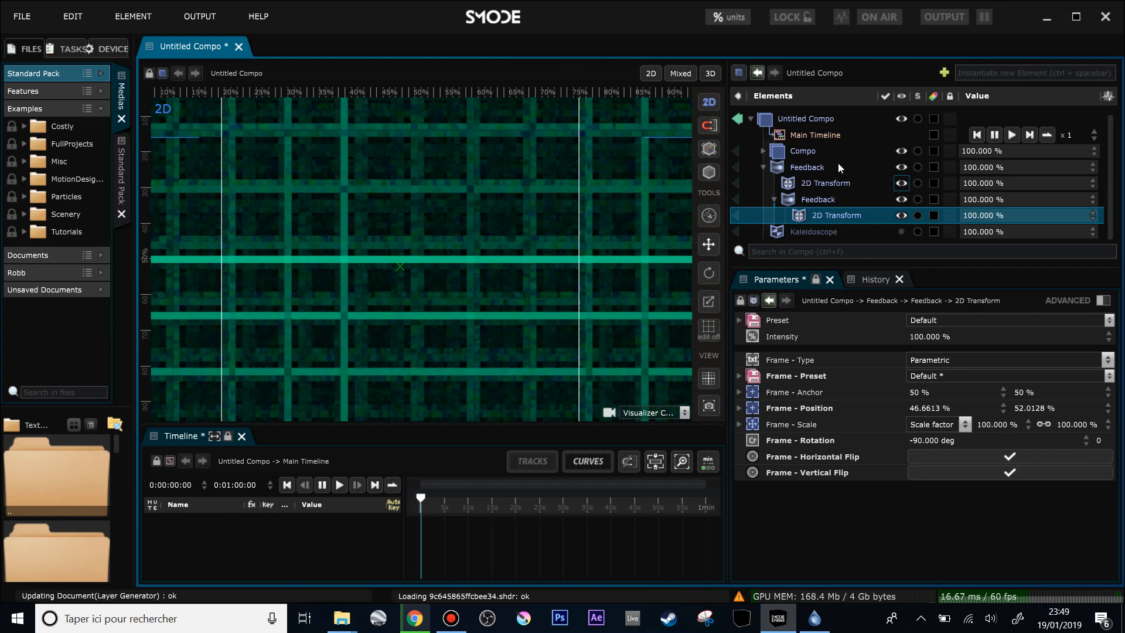
pyautogui.click(819, 183)
pyautogui.moveTo(927, 441); pyautogui.dragTo(927, 369)
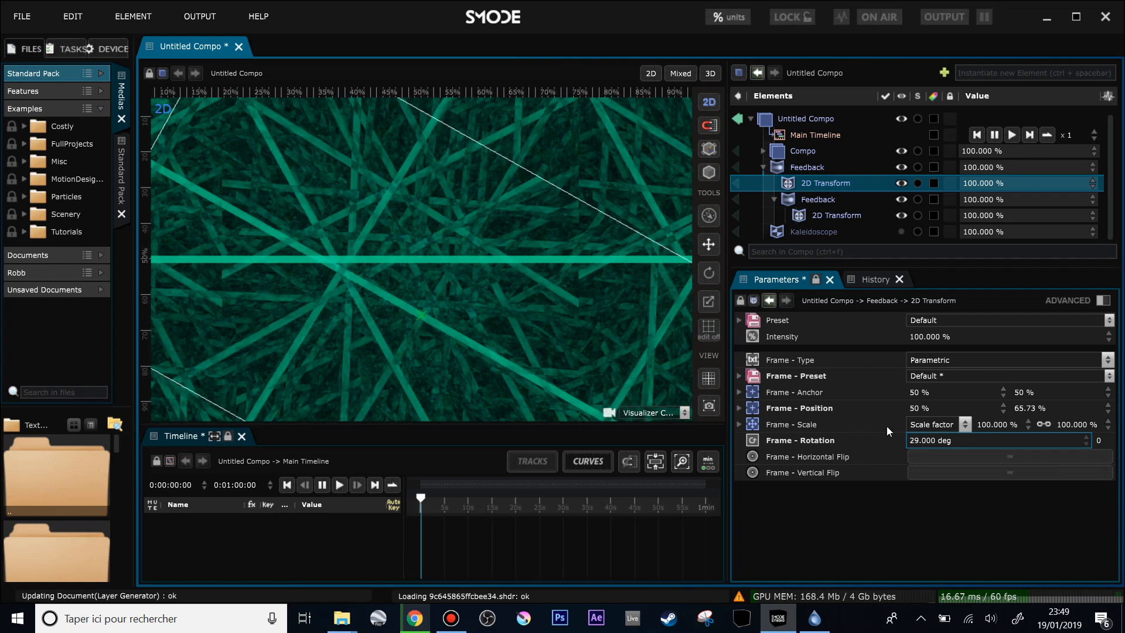
pyautogui.scroll(-3, 431, 301)
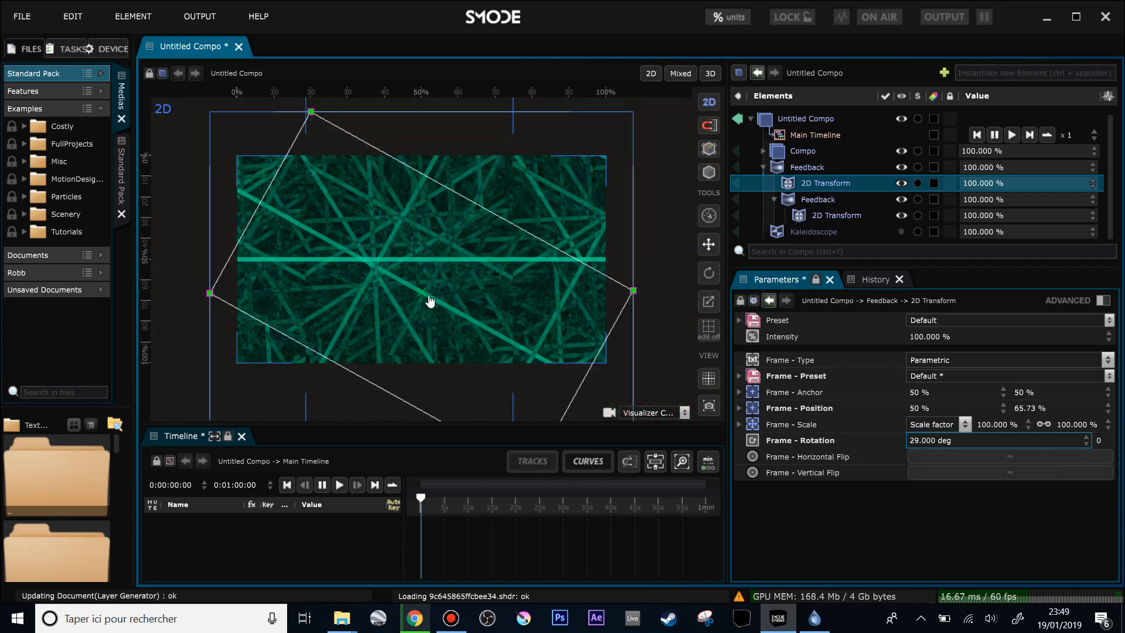
pyautogui.click(822, 216)
pyautogui.moveTo(916, 442); pyautogui.dragTo(916, 501)
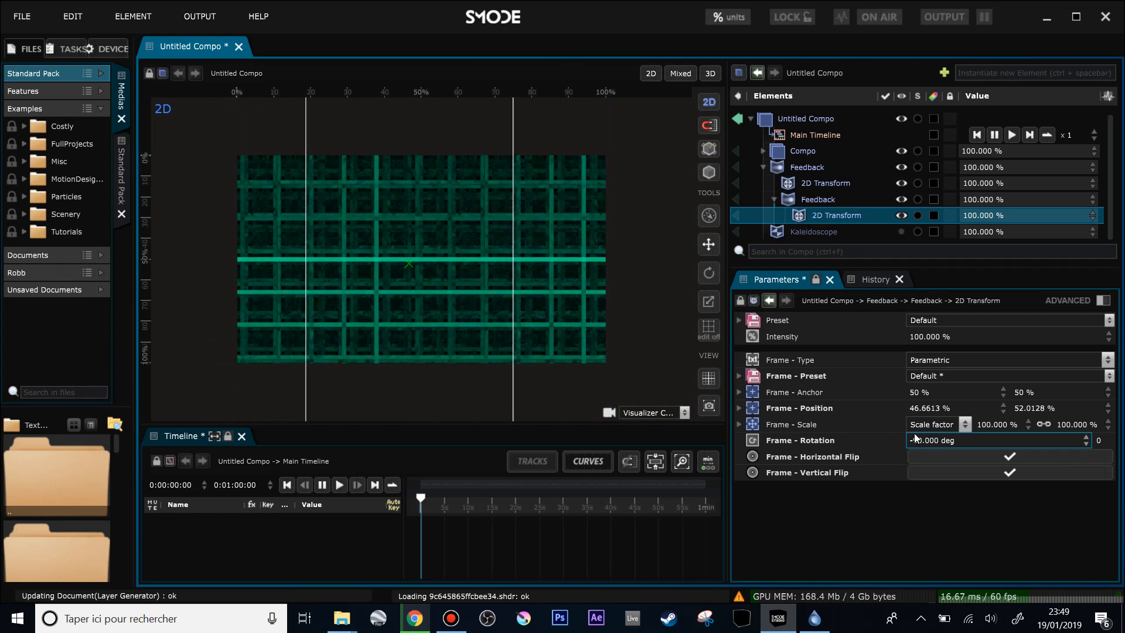
# Disable the nested Feedback and set the outer 2D Transform's vertical frame position to 66.03 %.
pyautogui.click(813, 184)
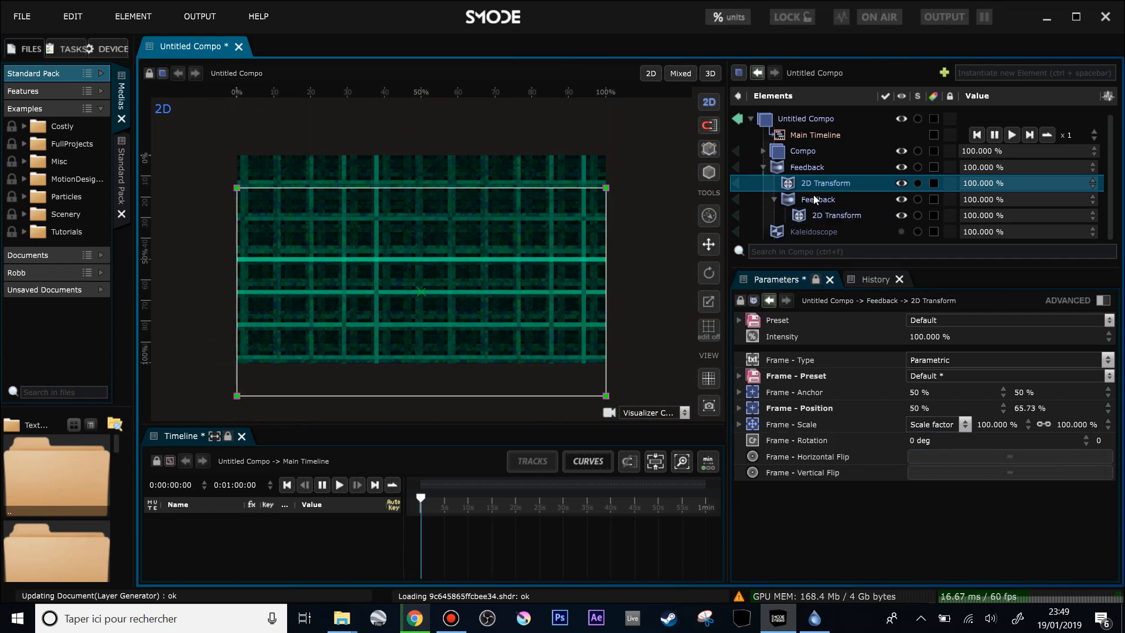
pyautogui.click(815, 200)
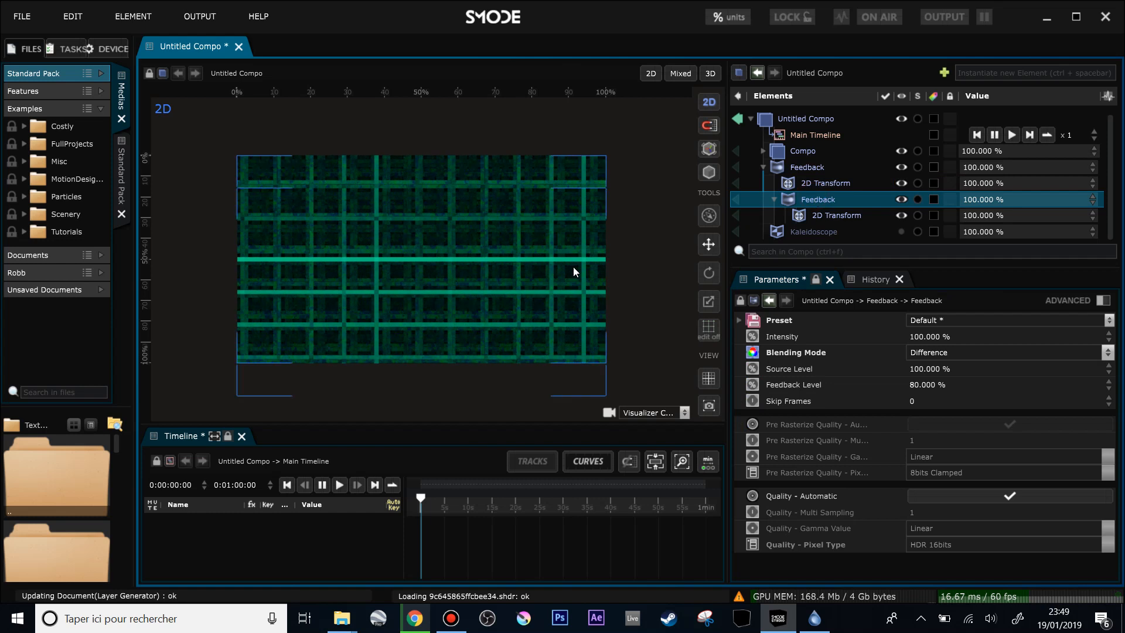
pyautogui.scroll(-1, 574, 266)
pyautogui.click(812, 184)
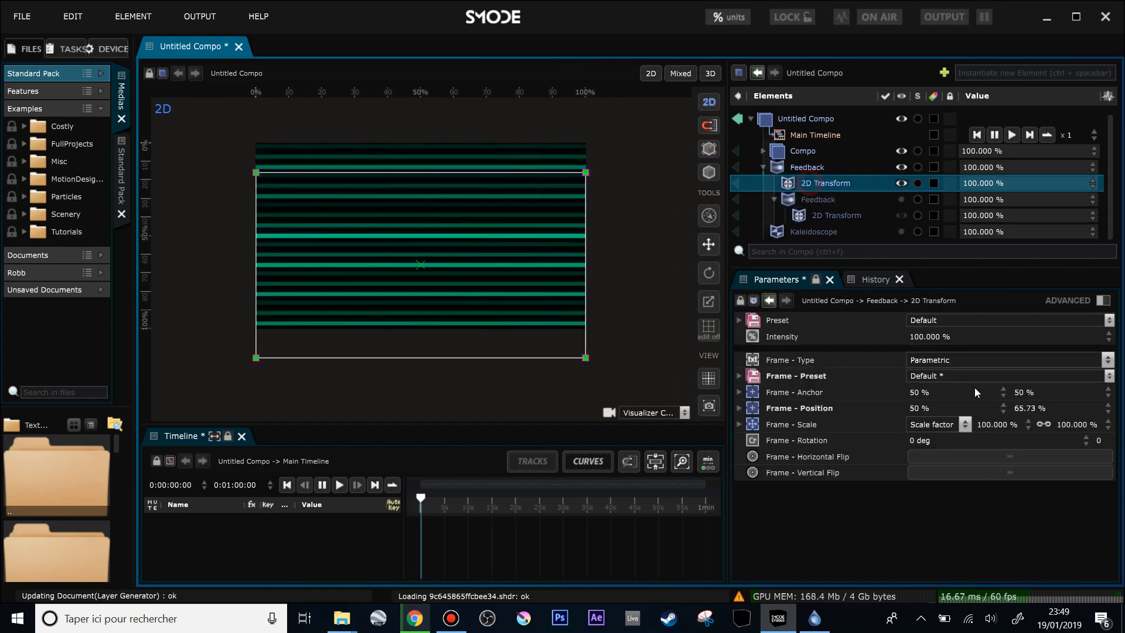
pyautogui.moveTo(1031, 405); pyautogui.dragTo(1031, 402)
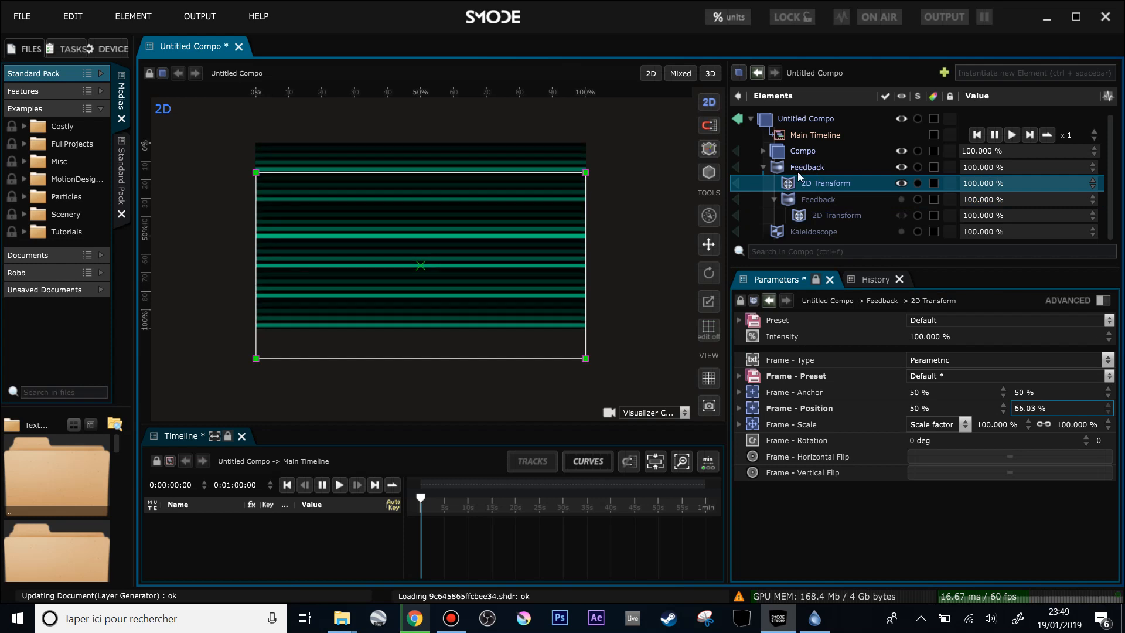
# Set the outer Feedback modifier's feedback level to 92.8 %.
pyautogui.click(802, 169)
pyautogui.moveTo(930, 389); pyautogui.dragTo(930, 381)
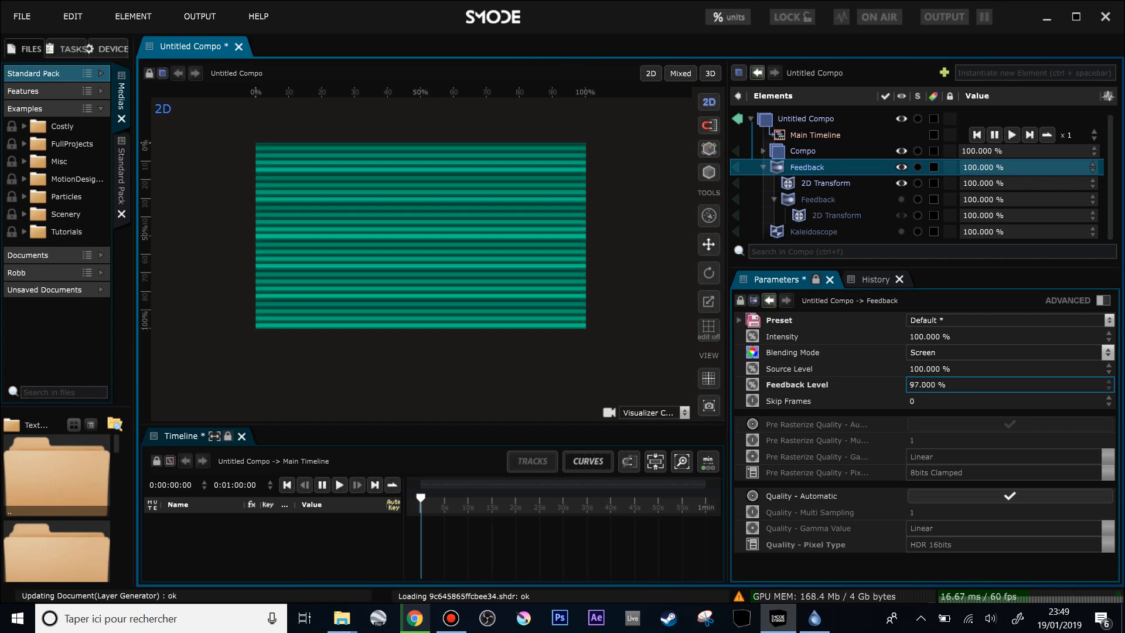
pyautogui.click(796, 170)
pyautogui.scroll(2, 482, 246)
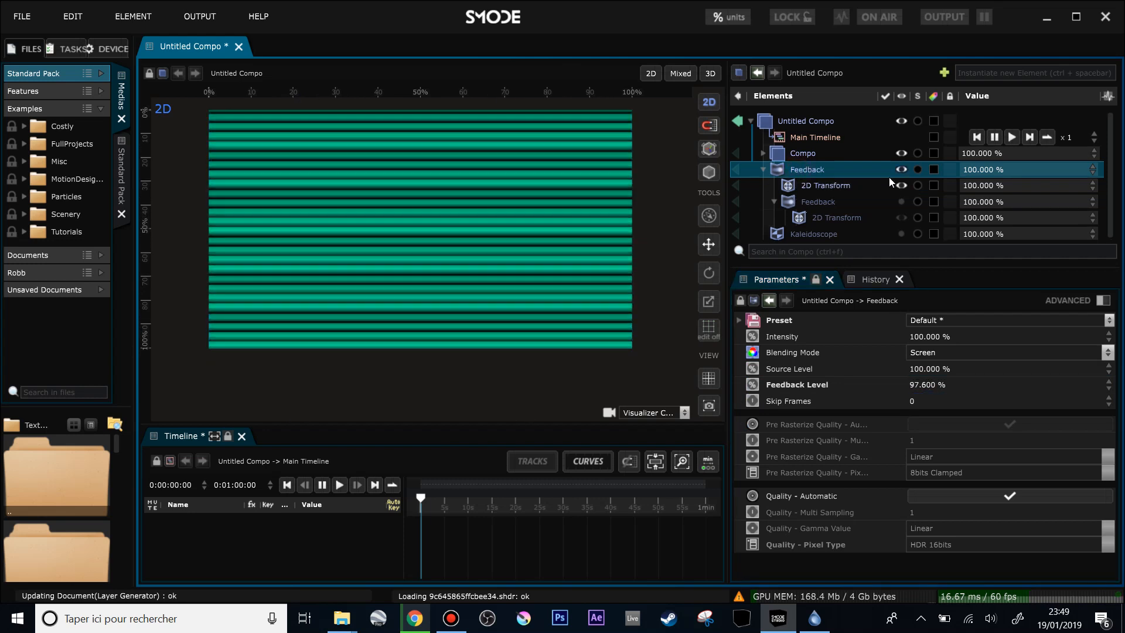
pyautogui.moveTo(924, 386); pyautogui.dragTo(924, 393)
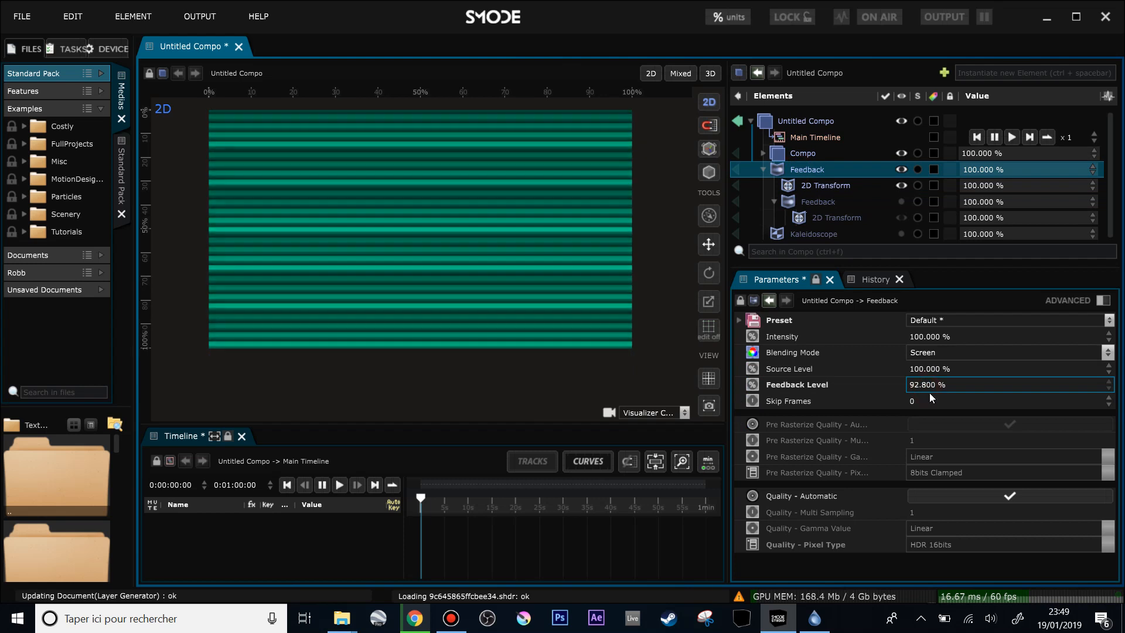
# Thin the green layer inside Compo by setting its vertical placement scale to 0.82 %.
pyautogui.click(763, 152)
pyautogui.click(811, 170)
pyautogui.scroll(-2, 937, 468)
pyautogui.click(1058, 521)
pyautogui.moveTo(1057, 521); pyautogui.dragTo(1066, 518)
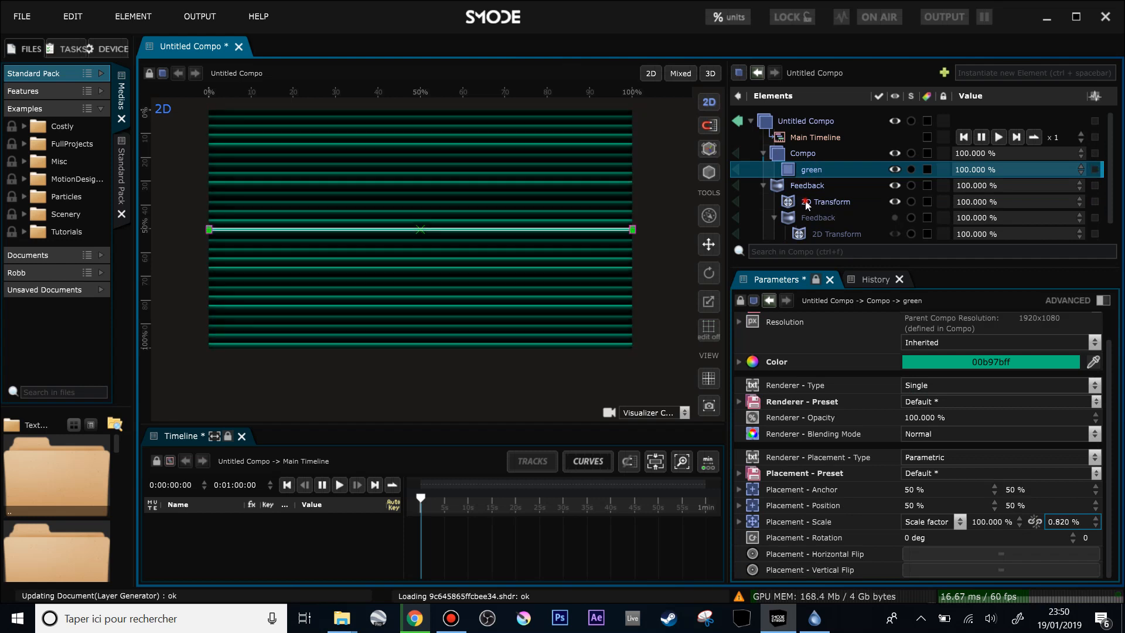
# Set the outer 2D Transform's vertical frame position to 66.23 % and re-enable the nested Feedback.
pyautogui.click(806, 204)
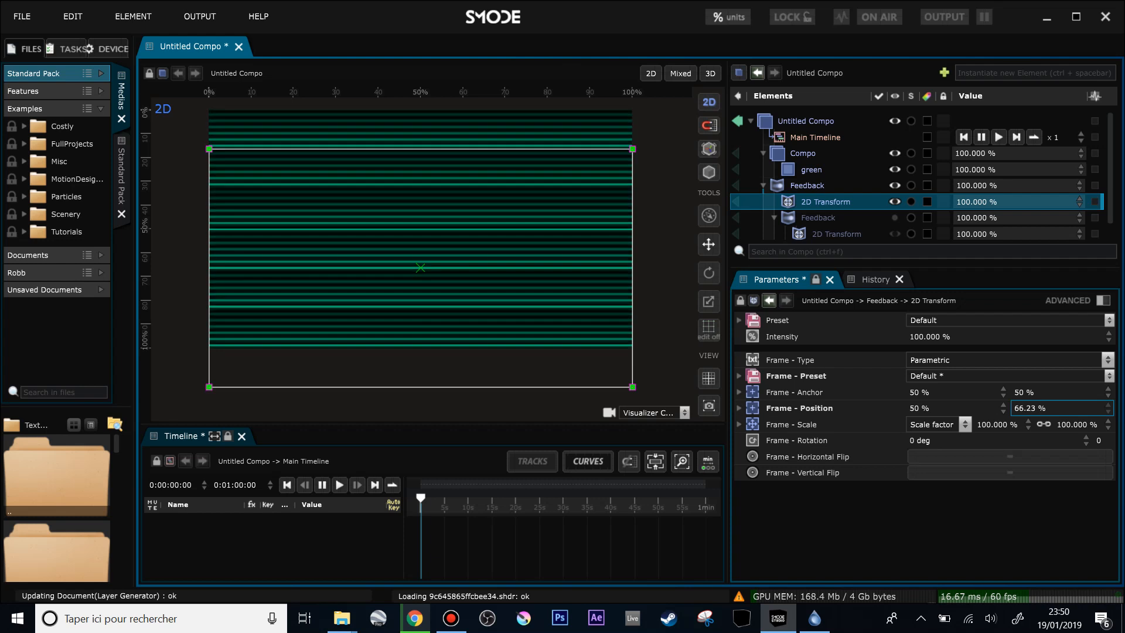
pyautogui.click(832, 218)
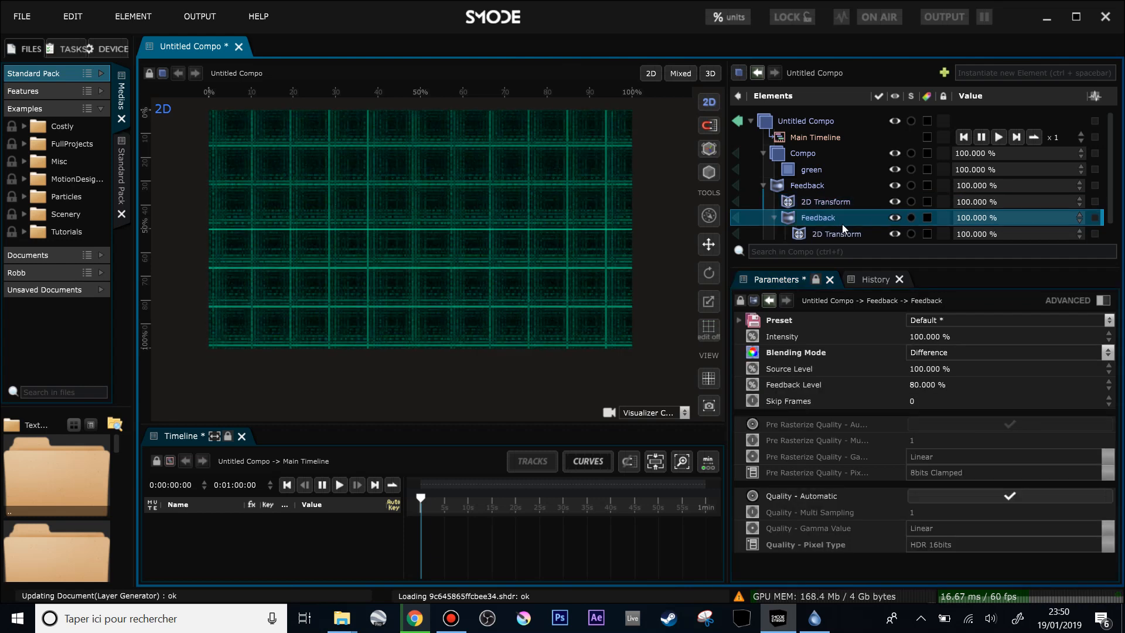
# Try a different frame scale on the nested 2D Transform.
pyautogui.click(852, 235)
pyautogui.click(1044, 427)
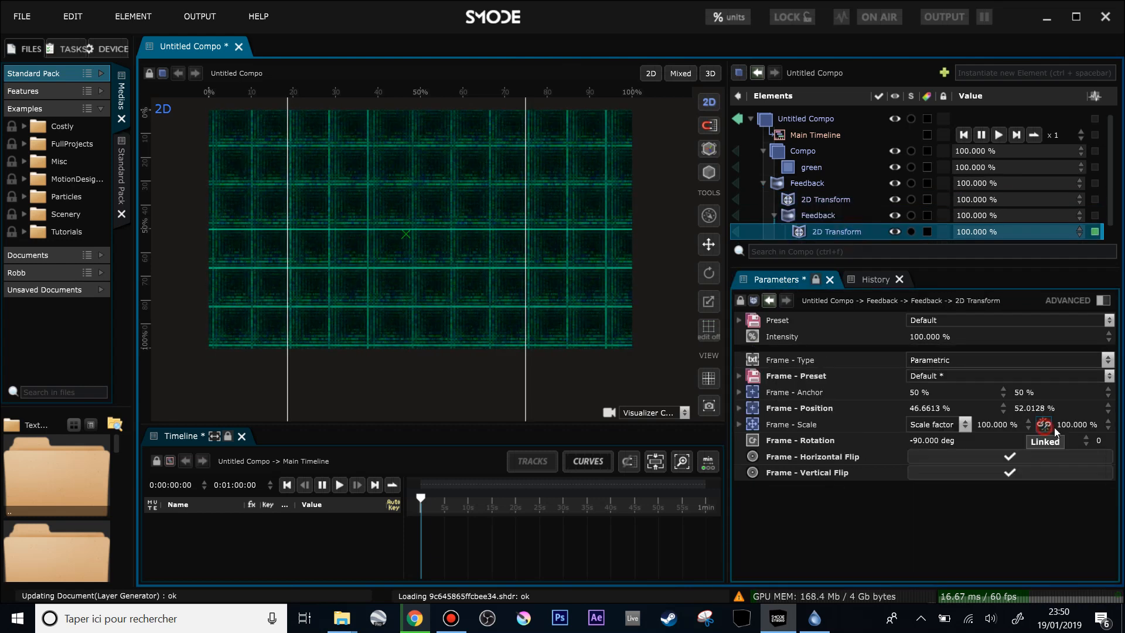
pyautogui.click(1044, 427)
pyautogui.moveTo(1072, 426); pyautogui.dragTo(1082, 426)
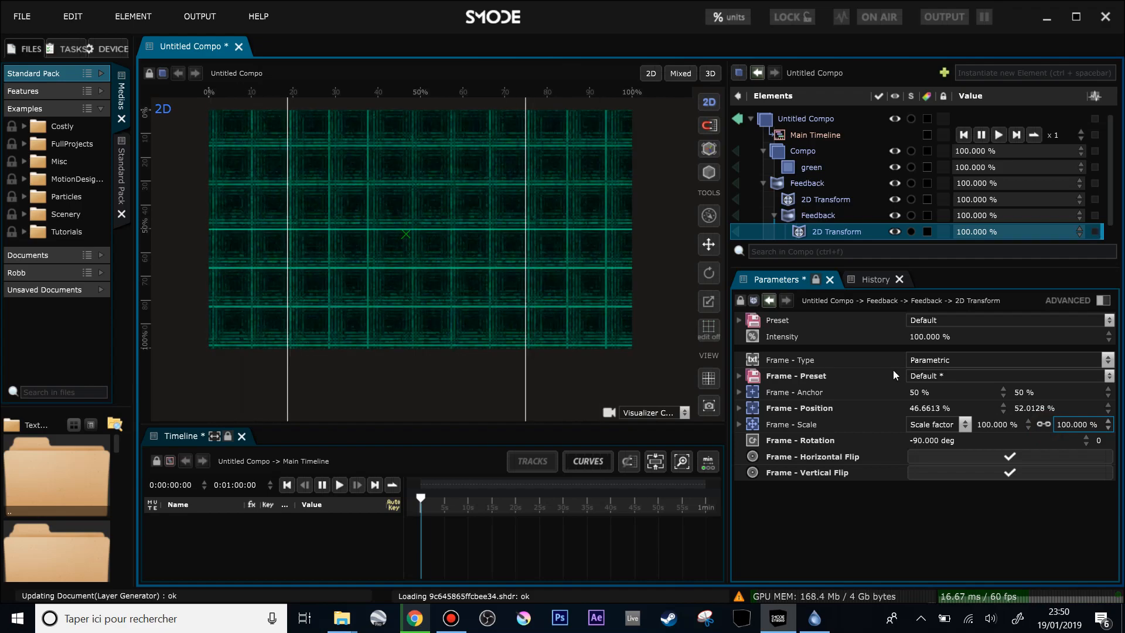
# Set the nested 2D Transform's vertical frame position to about 52.13 %.
pyautogui.scroll(4, 526, 296)
pyautogui.moveTo(528, 273)
pyautogui.mouseDown()
pyautogui.moveTo(533, 315)
pyautogui.moveTo(505, 301)
pyautogui.moveTo(514, 305)
pyautogui.mouseUp()
pyautogui.hotkey('ctrl', 'z')
pyautogui.moveTo(1037, 413); pyautogui.dragTo(1037, 414)
pyautogui.scroll(-6, 420, 256)
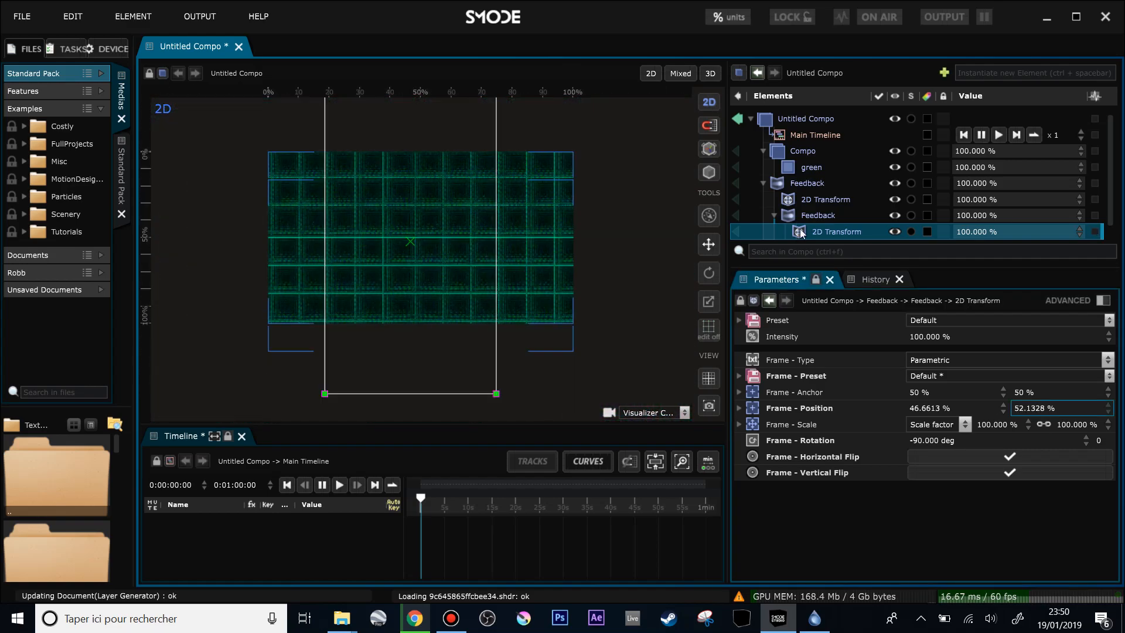
# Try shifting the green layer's horizontal position to 19 % and rotating it to about 75.2 deg.
pyautogui.click(797, 170)
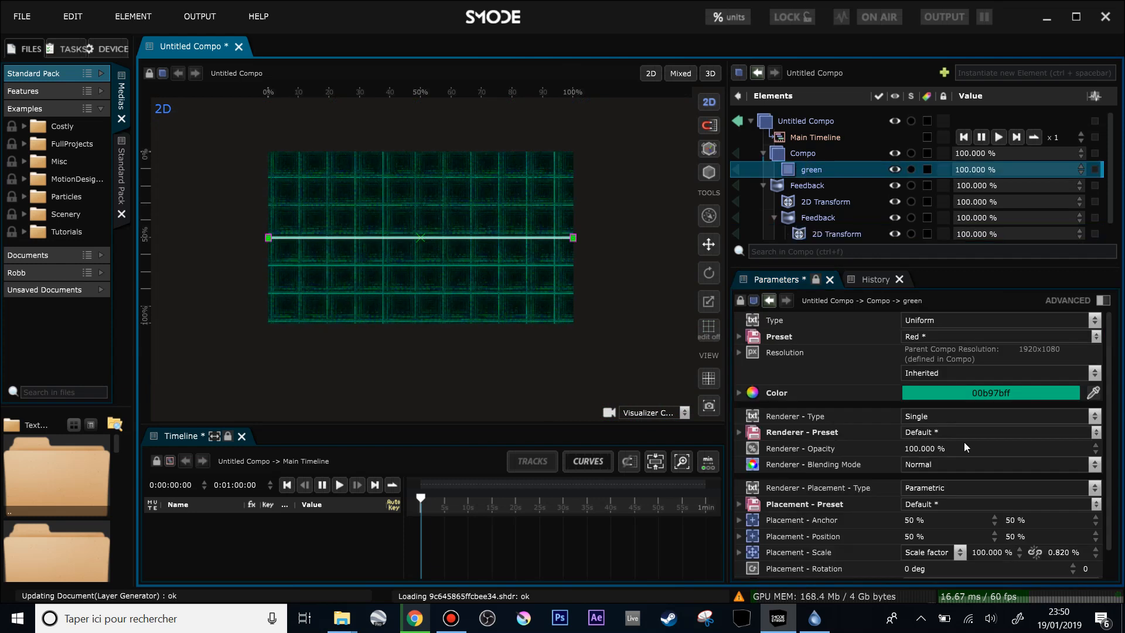
pyautogui.moveTo(906, 540); pyautogui.dragTo(906, 534)
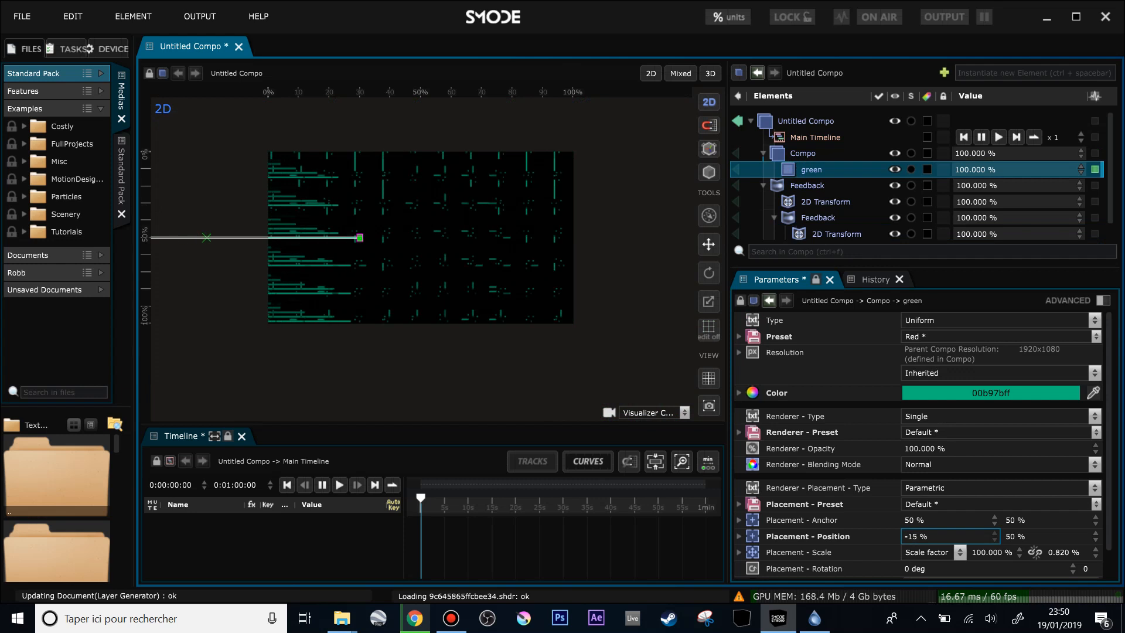
pyautogui.moveTo(906, 536); pyautogui.dragTo(905, 588)
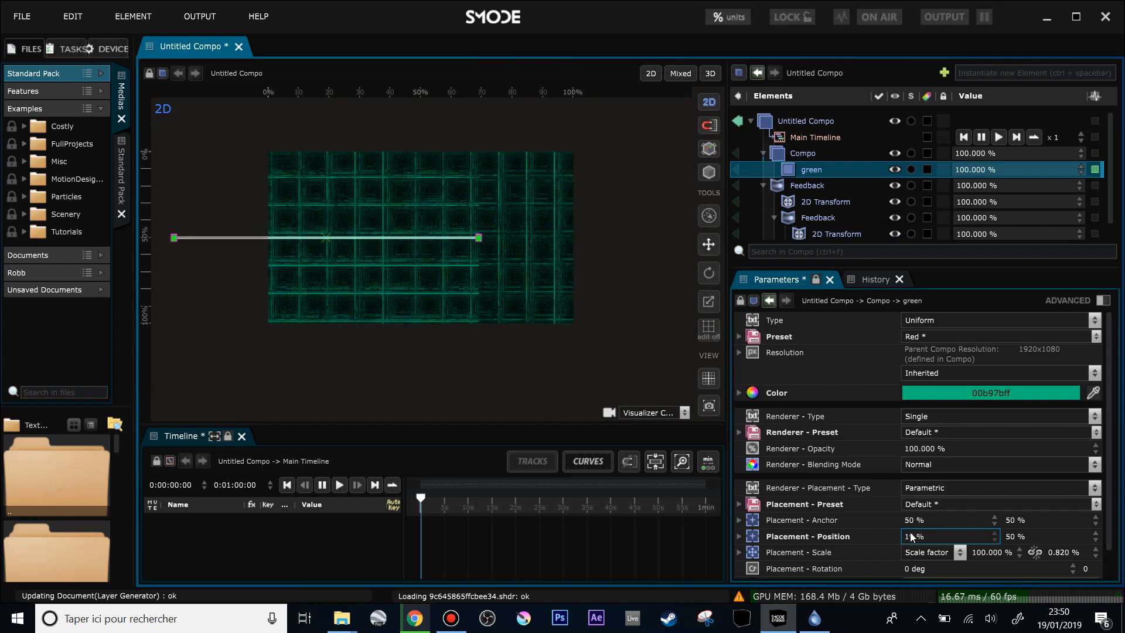
pyautogui.scroll(-1, 912, 537)
pyautogui.moveTo(911, 537); pyautogui.dragTo(912, 580)
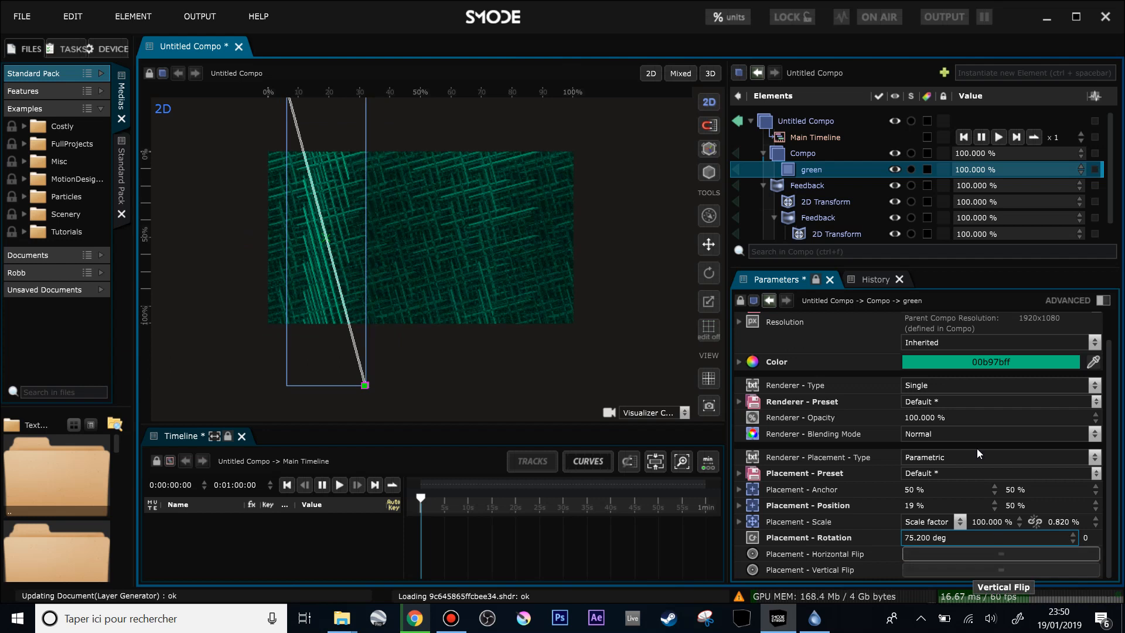
# Duplicate the nested Feedback modifier together with its 2D Transform.
pyautogui.scroll(-1, 826, 187)
pyautogui.click(826, 199)
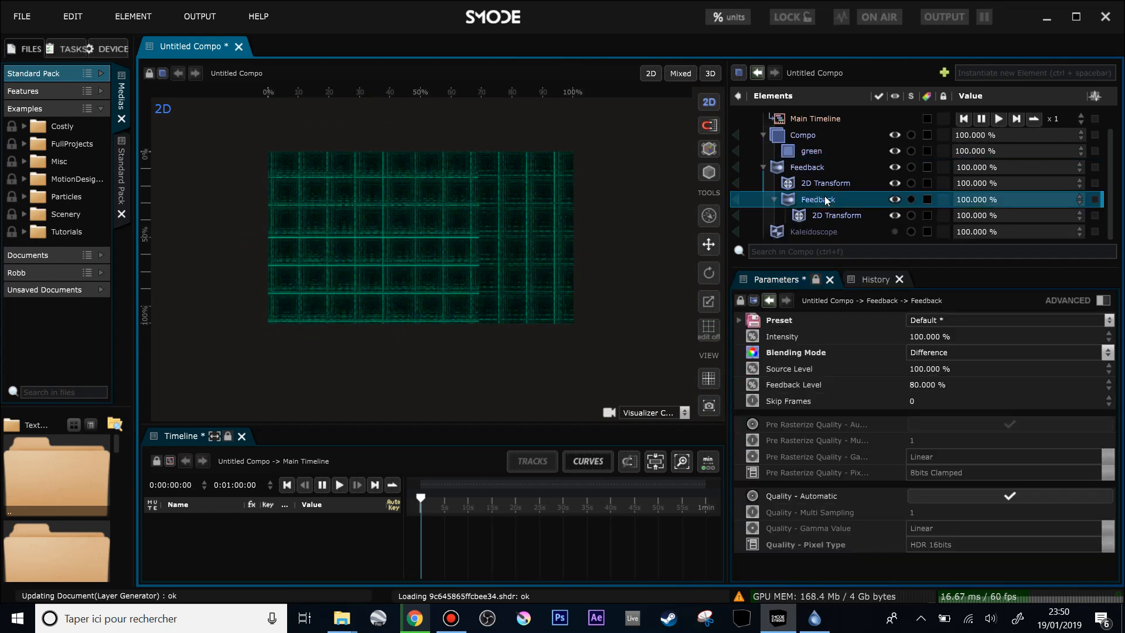
pyautogui.hotkey('ctrl', 'd')
# Set the green layer's horizontal placement position to 50 %.
pyautogui.click(803, 135)
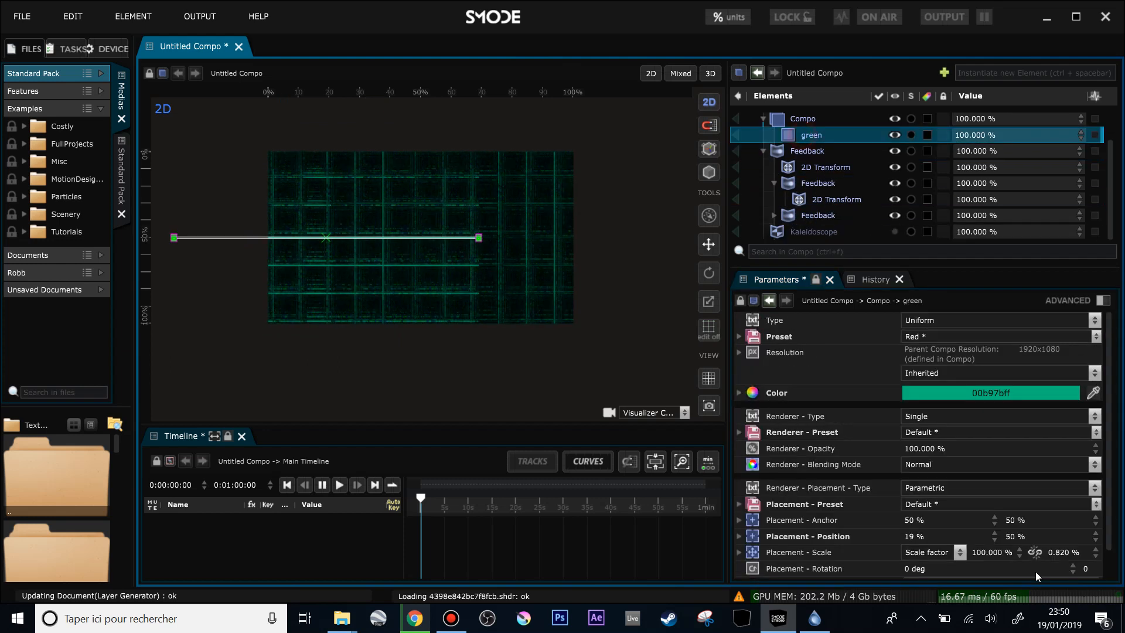
pyautogui.click(935, 536)
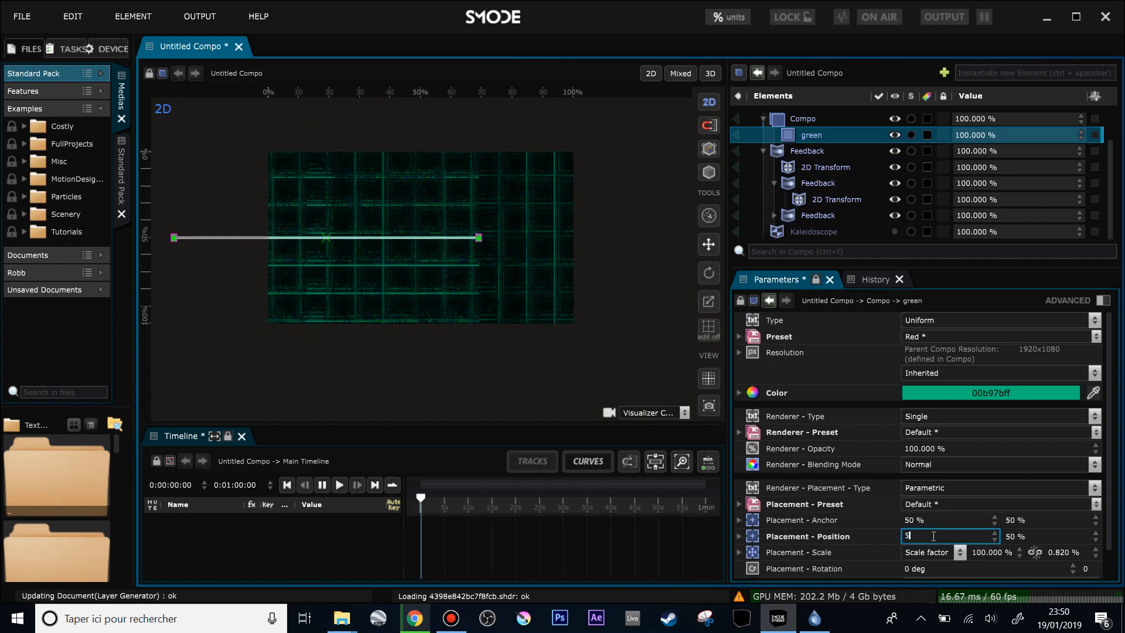
pyautogui.write('50')
pyautogui.press('Return')
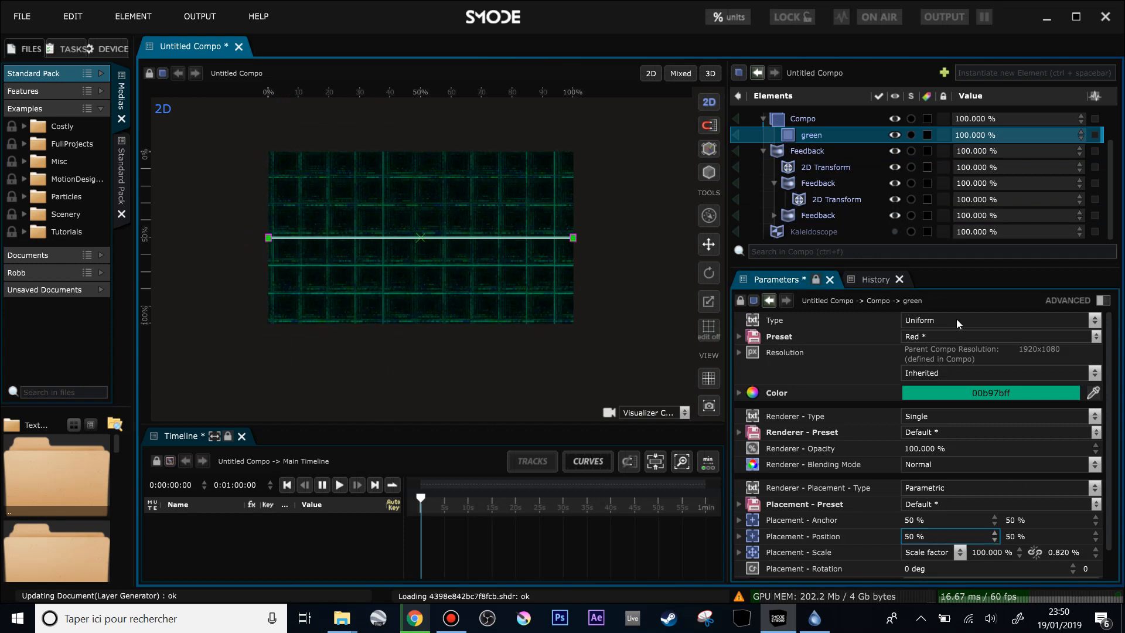
# Try adjusting the green layer's vertical scale and toggling the outer Feedback's visibility.
pyautogui.click(739, 118)
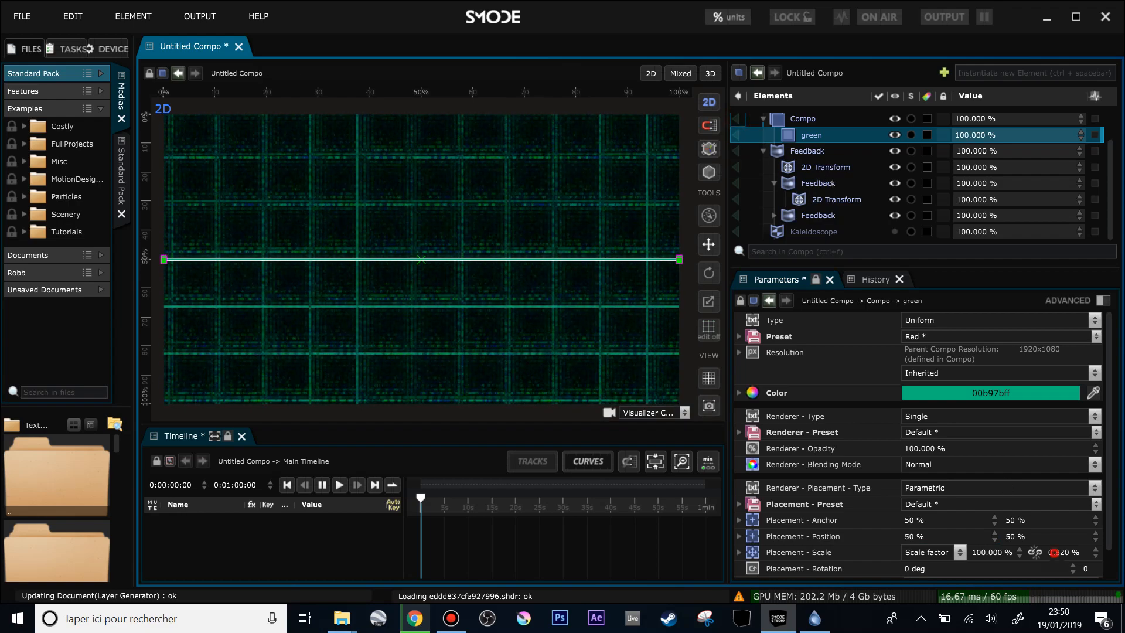
pyautogui.moveTo(1054, 553); pyautogui.dragTo(1055, 548)
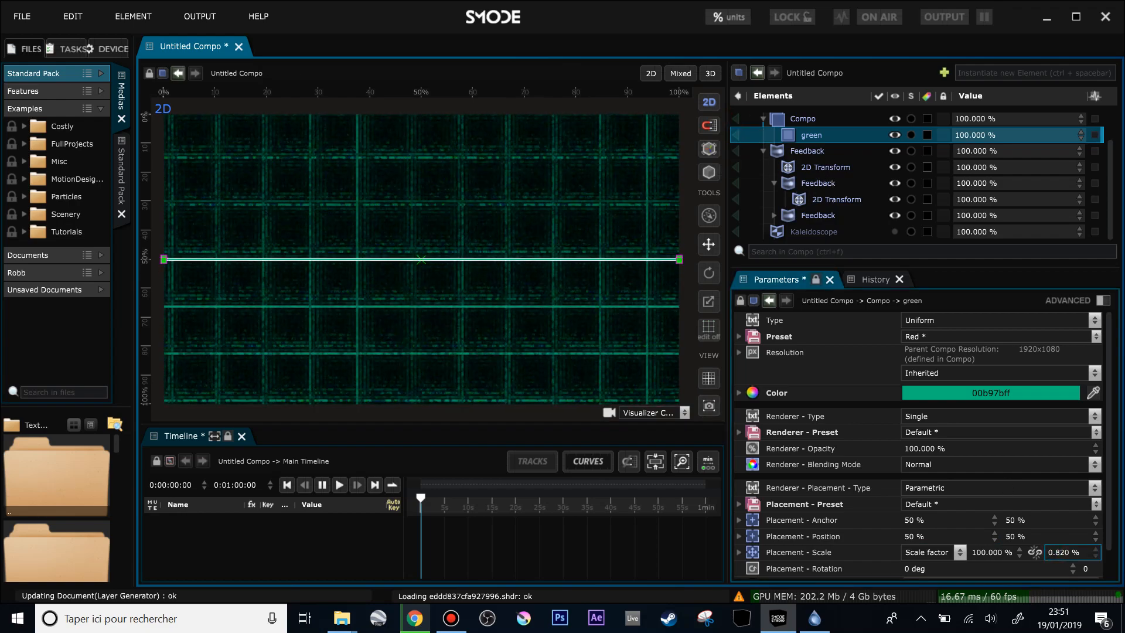
pyautogui.click(804, 152)
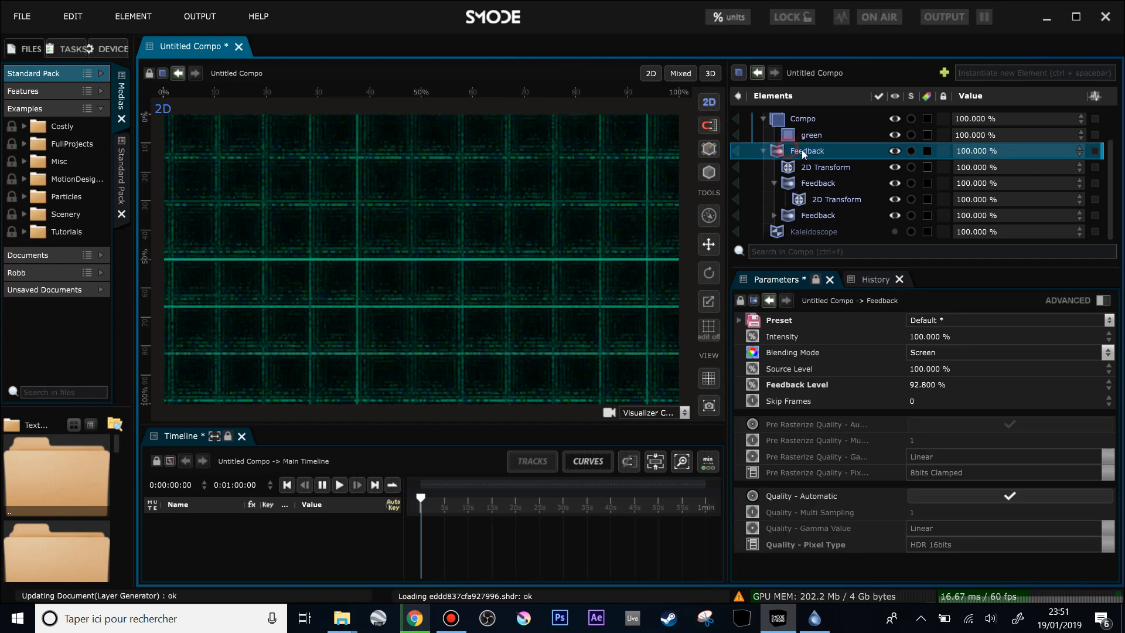
pyautogui.click(895, 152)
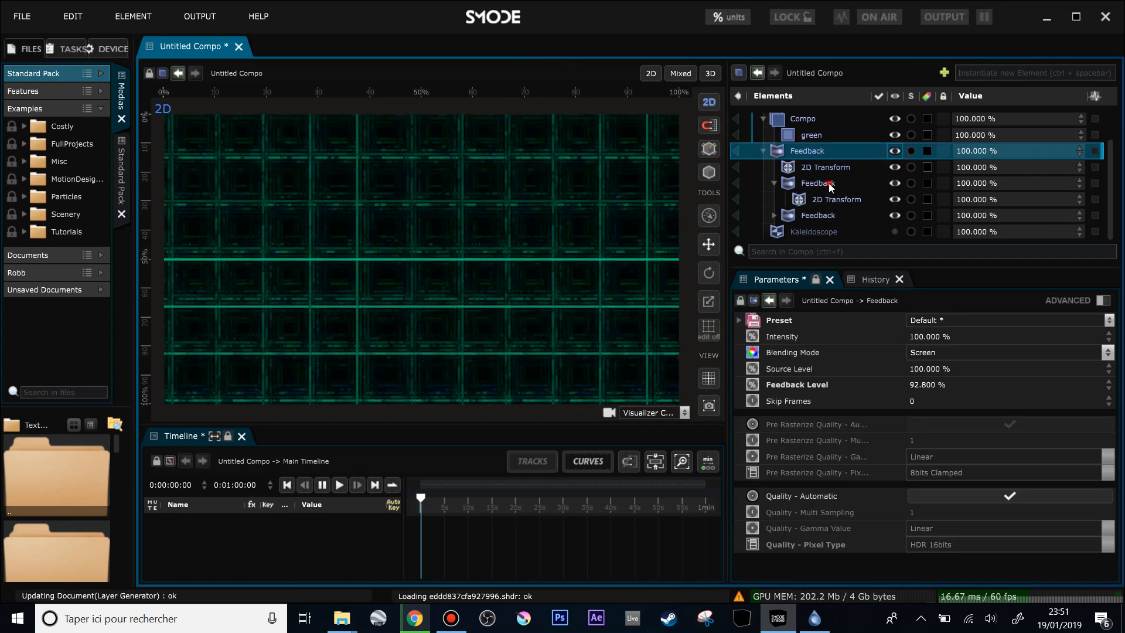
# Set the first nested Feedback's feedback level to 97.2 % and move the duplicate Feedback inside it.
pyautogui.click(828, 186)
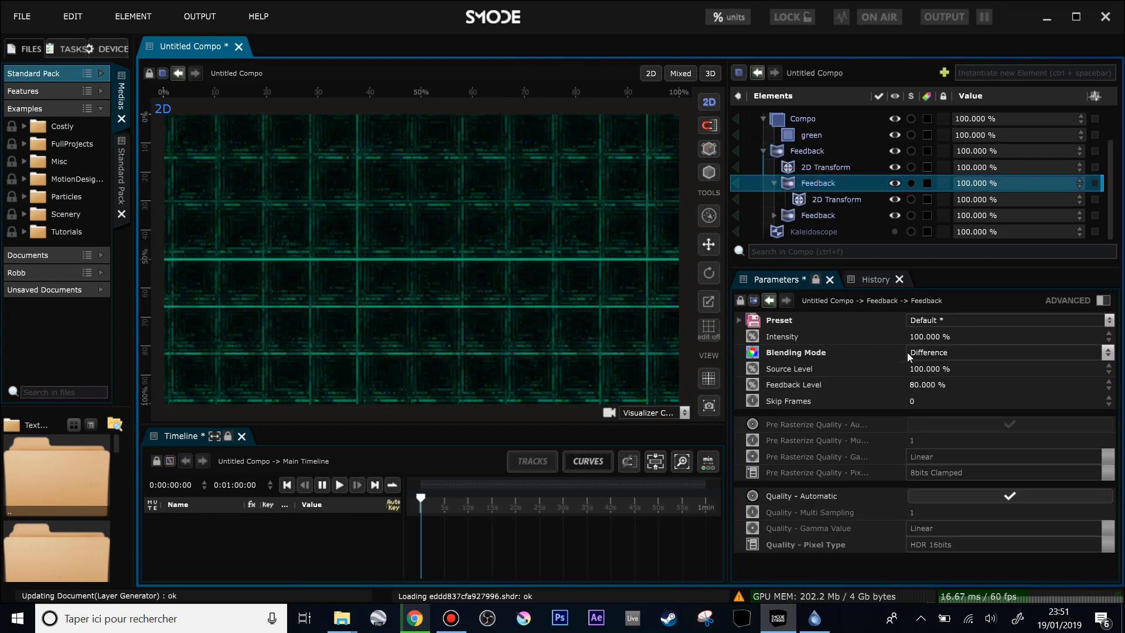
pyautogui.doubleClick(920, 387)
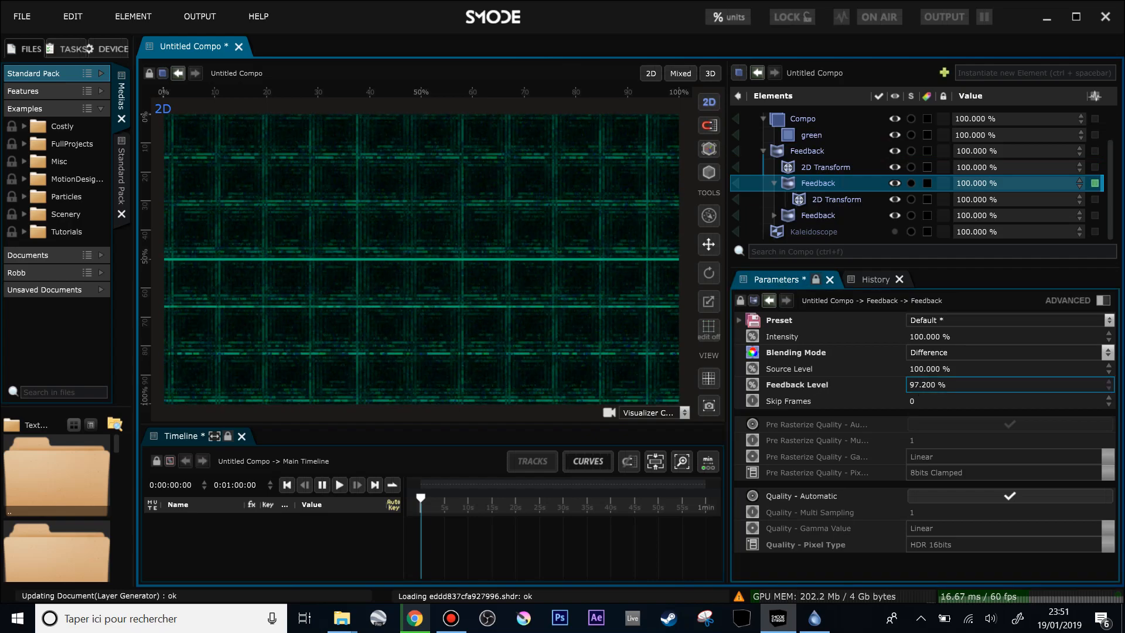
pyautogui.click(791, 219)
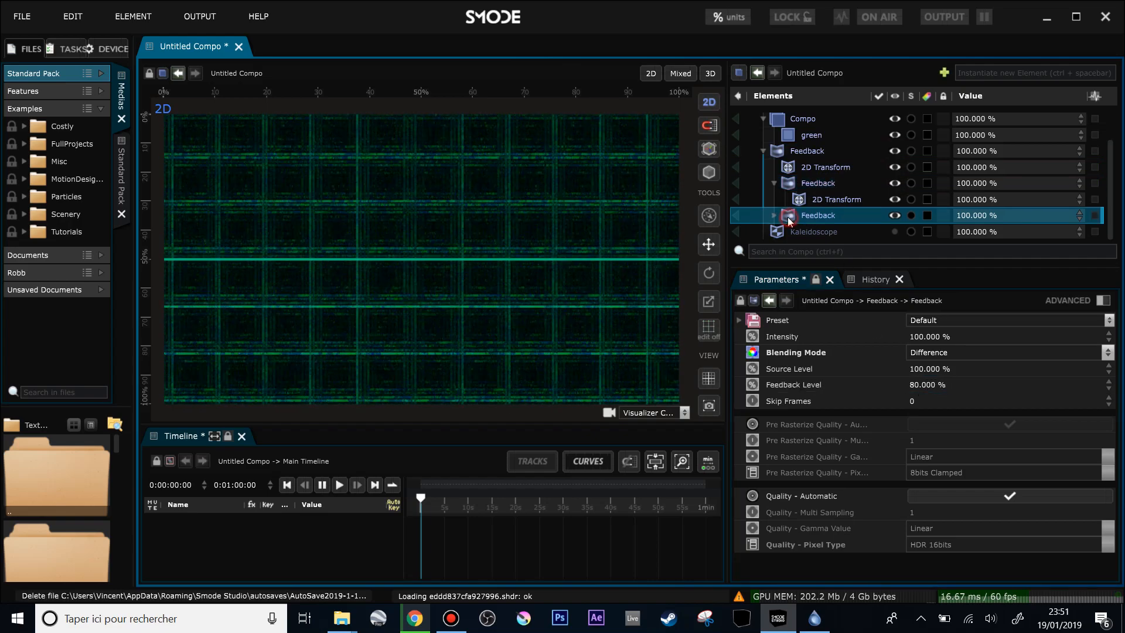
pyautogui.moveTo(782, 218); pyautogui.dragTo(796, 183)
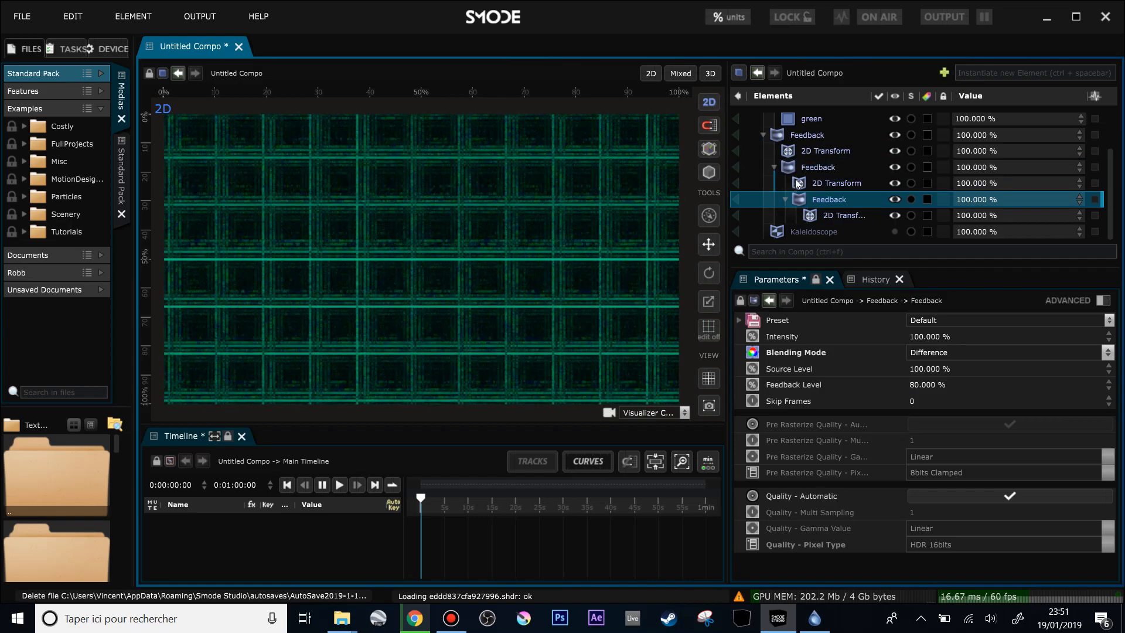
# Set the rotation of the innermost Feedback's 2D Transform to 45 degrees.
pyautogui.click(840, 216)
pyautogui.moveTo(941, 445); pyautogui.dragTo(930, 449)
pyautogui.click(930, 446)
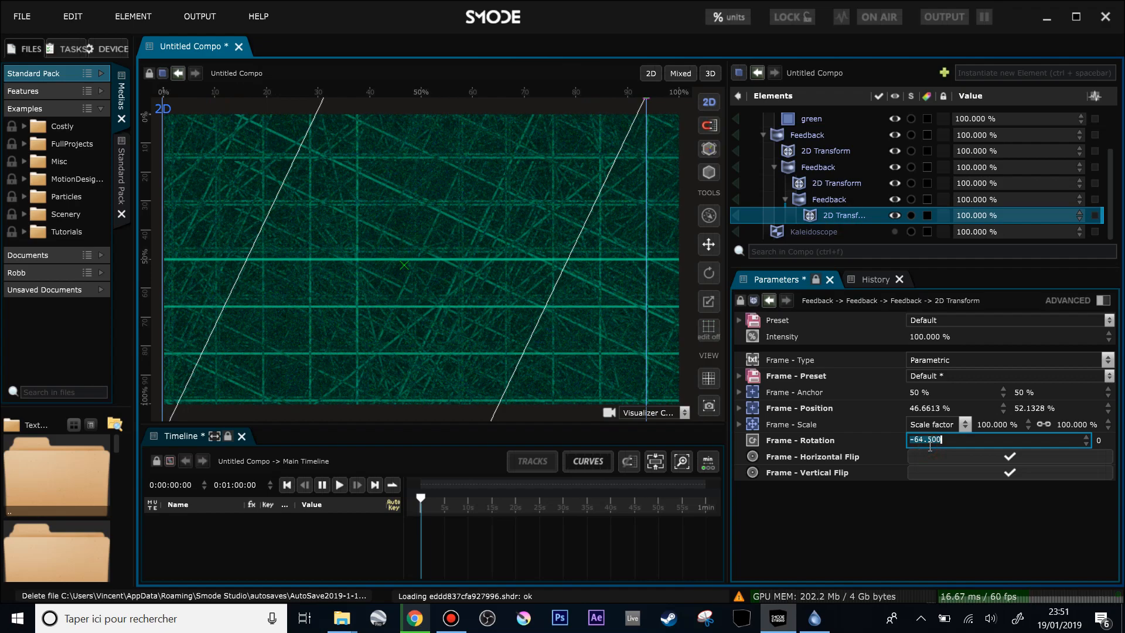
pyautogui.press('Return')
pyautogui.scroll(-2, 494, 301)
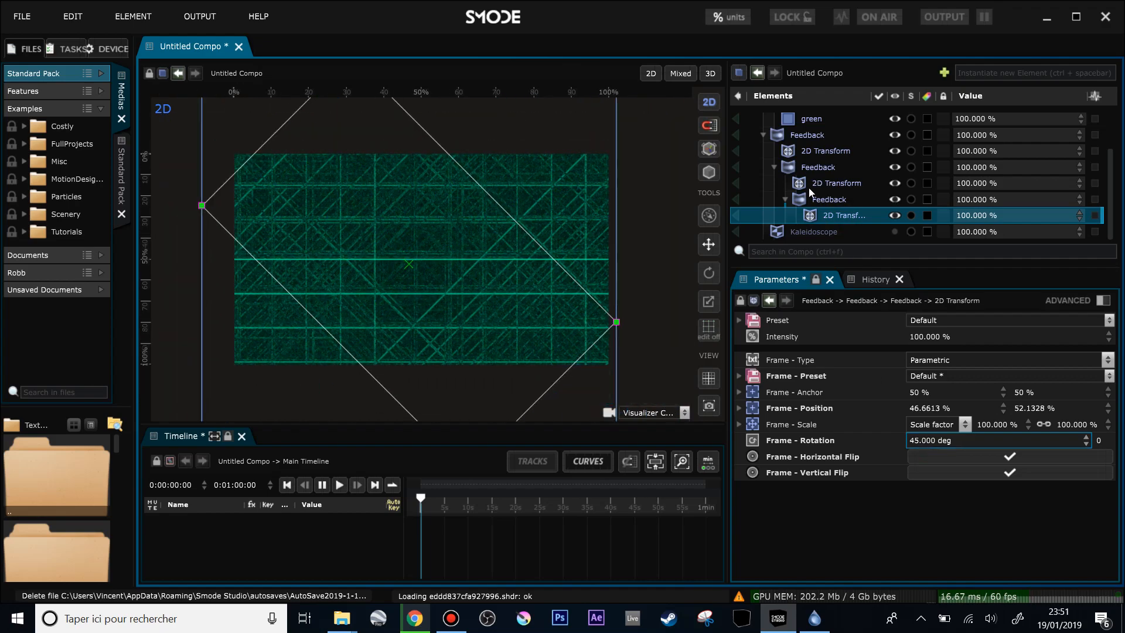
# Add an Exposure colour modifier and move it inside the outer Feedback.
pyautogui.scroll(3, 809, 190)
pyautogui.click(764, 154)
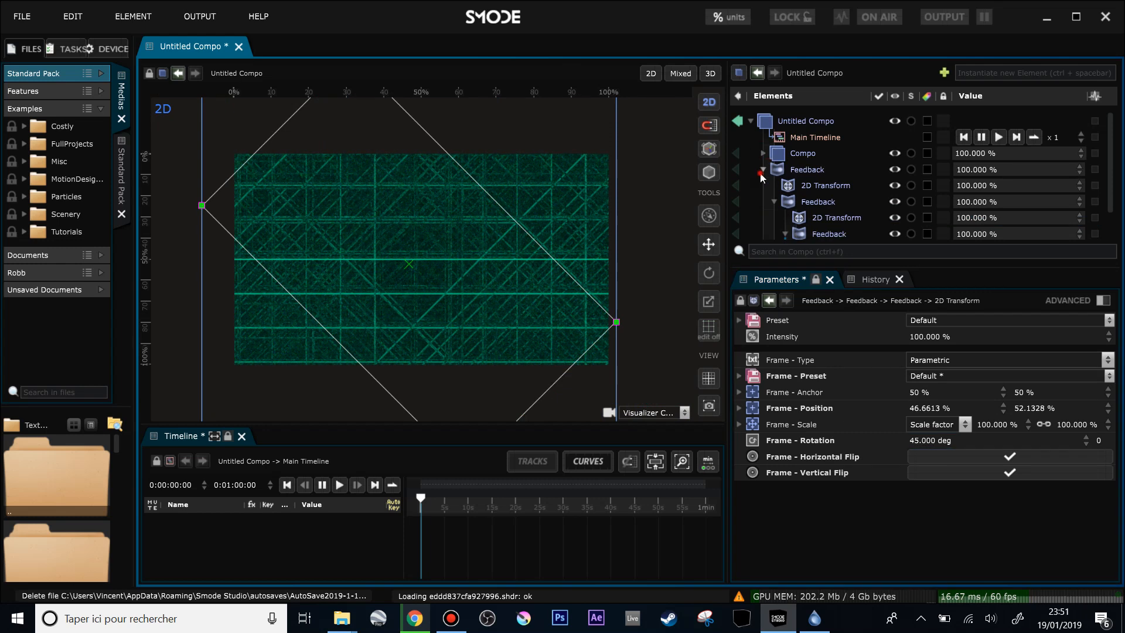
pyautogui.click(762, 171)
pyautogui.rightClick(787, 205)
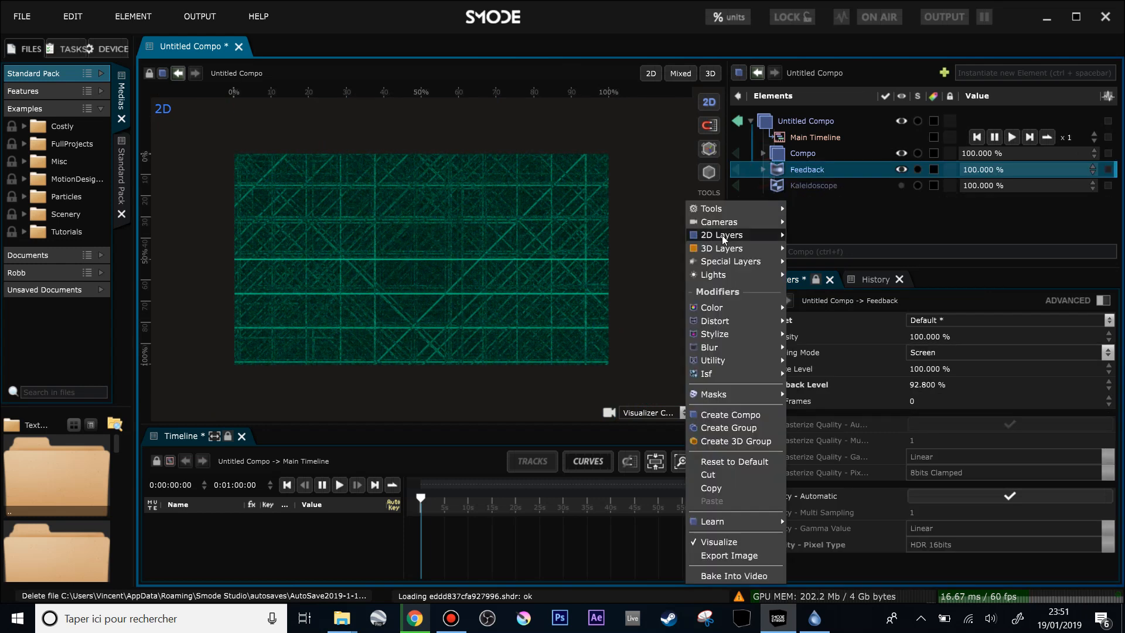
pyautogui.moveTo(774, 307)
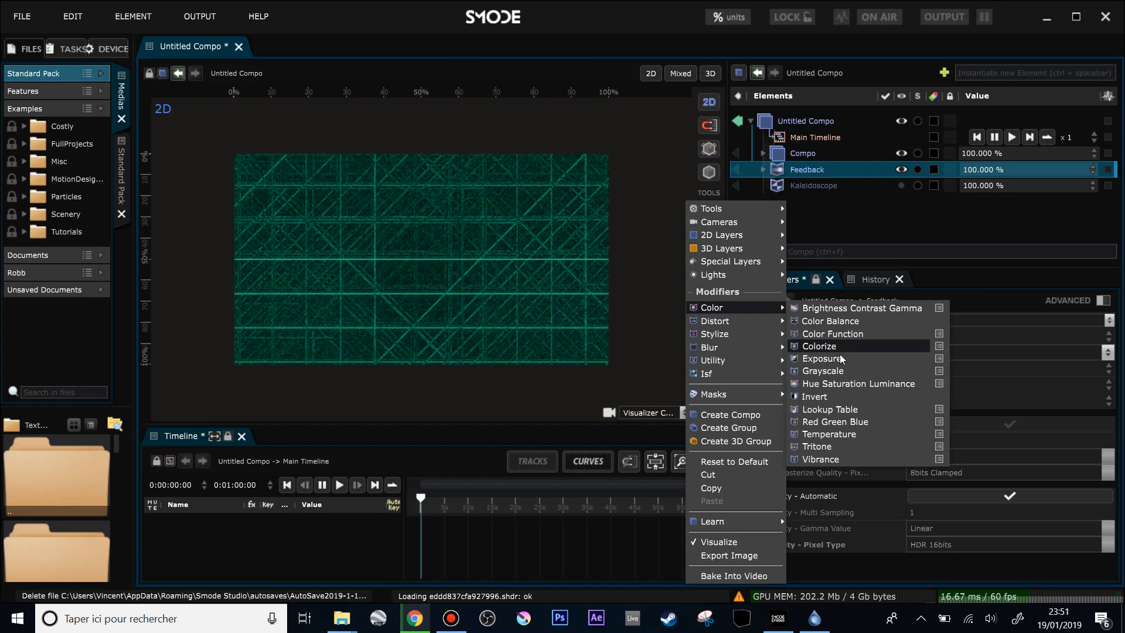
pyautogui.click(822, 358)
pyautogui.moveTo(800, 203); pyautogui.dragTo(808, 170)
# Lower the Exposure modifier's gamma to 0.66 on all three channels.
pyautogui.click(928, 382)
pyautogui.moveTo(928, 382); pyautogui.dragTo(928, 394)
pyautogui.click(763, 169)
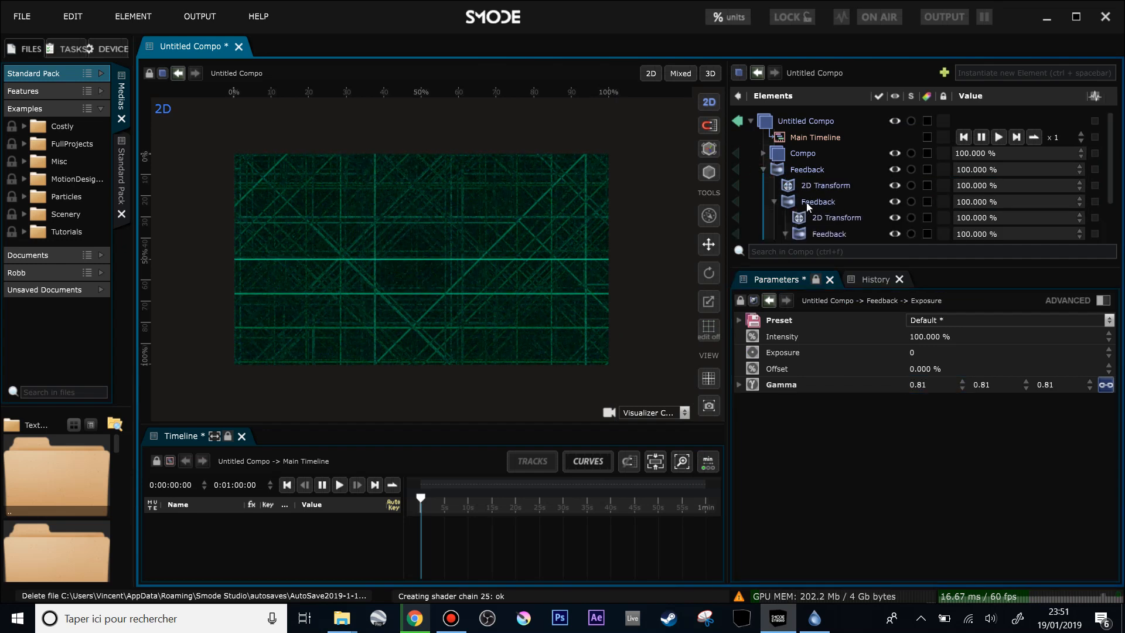
pyautogui.scroll(-1, 806, 202)
pyautogui.click(775, 154)
pyautogui.moveTo(793, 219); pyautogui.dragTo(795, 203)
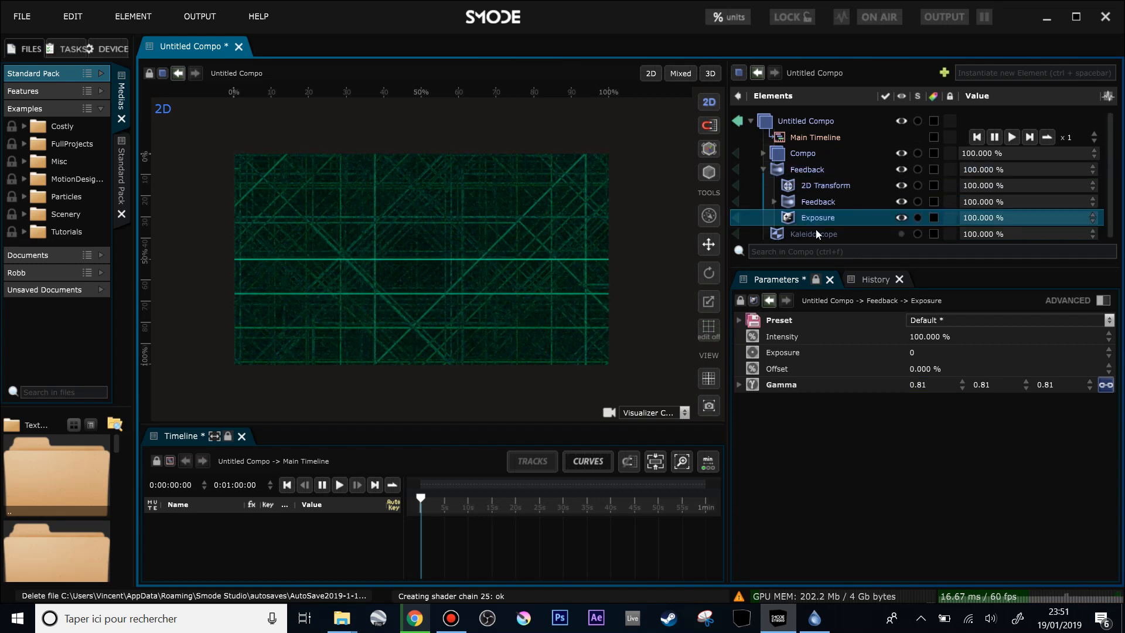
pyautogui.moveTo(925, 382); pyautogui.dragTo(925, 390)
# Try an exposure of 1.44, reset it to 0, and toggle the outer Feedback to clear its accumulated image.
pyautogui.moveTo(912, 352); pyautogui.dragTo(912, 328)
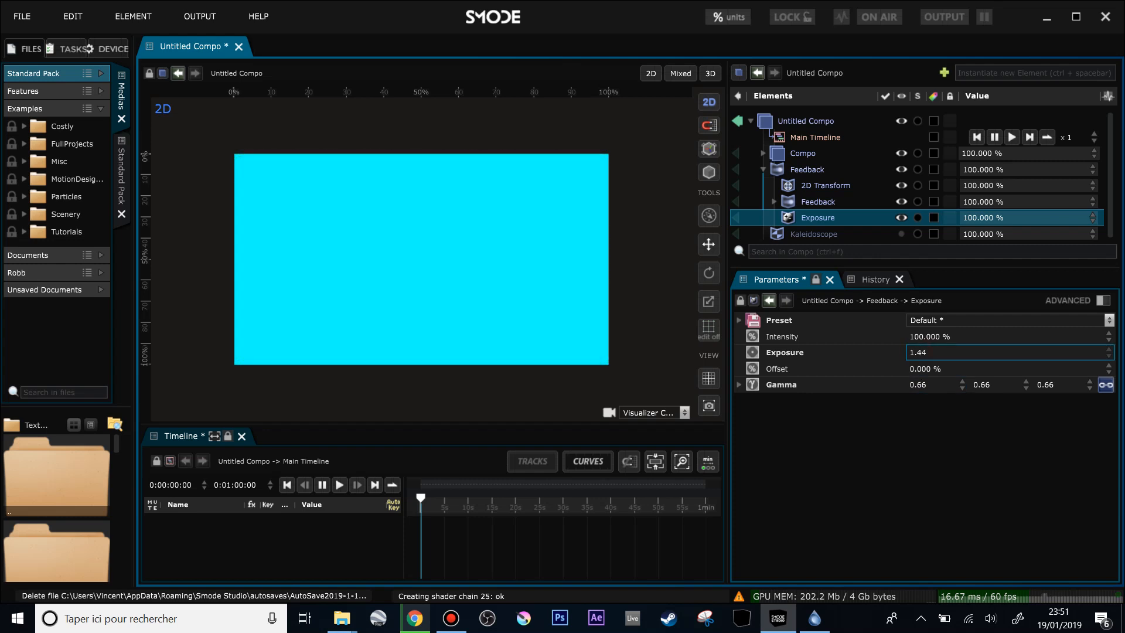
pyautogui.middleClick(917, 351)
pyautogui.click(808, 170)
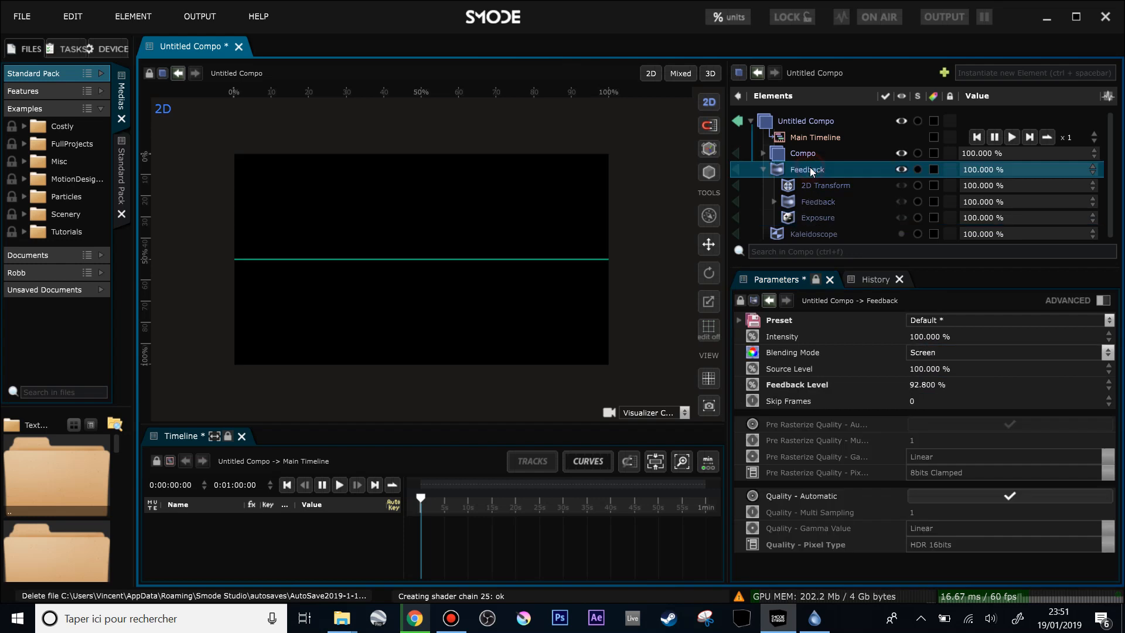
pyautogui.click(814, 219)
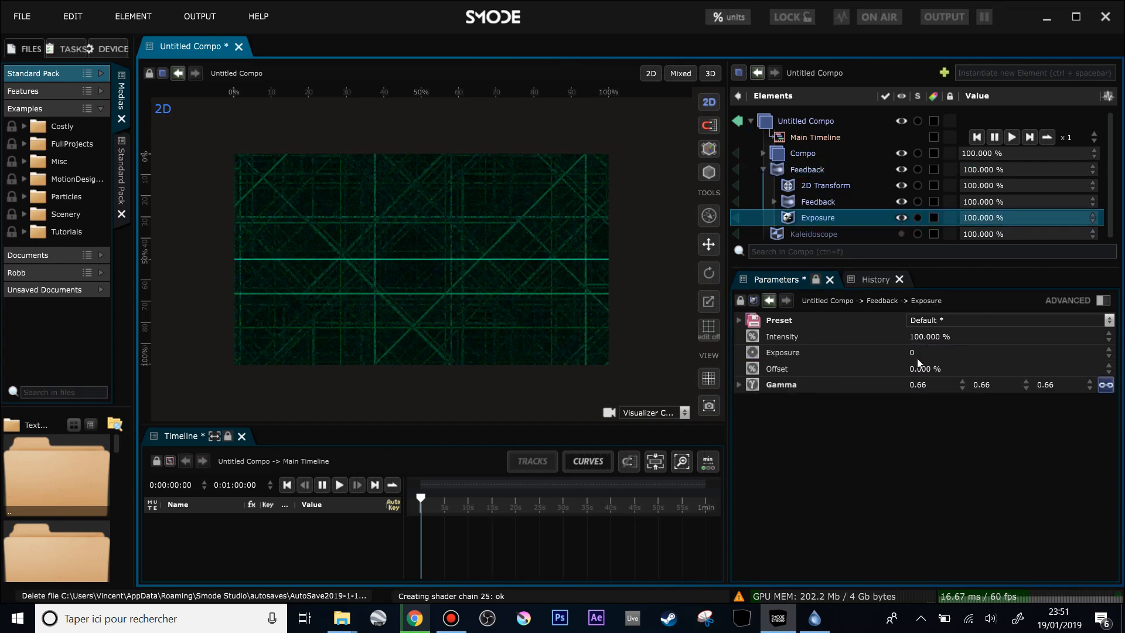
# Raise the exposure to 1.0996, then disable the Exposure modifier.
pyautogui.scroll(1, 359, 281)
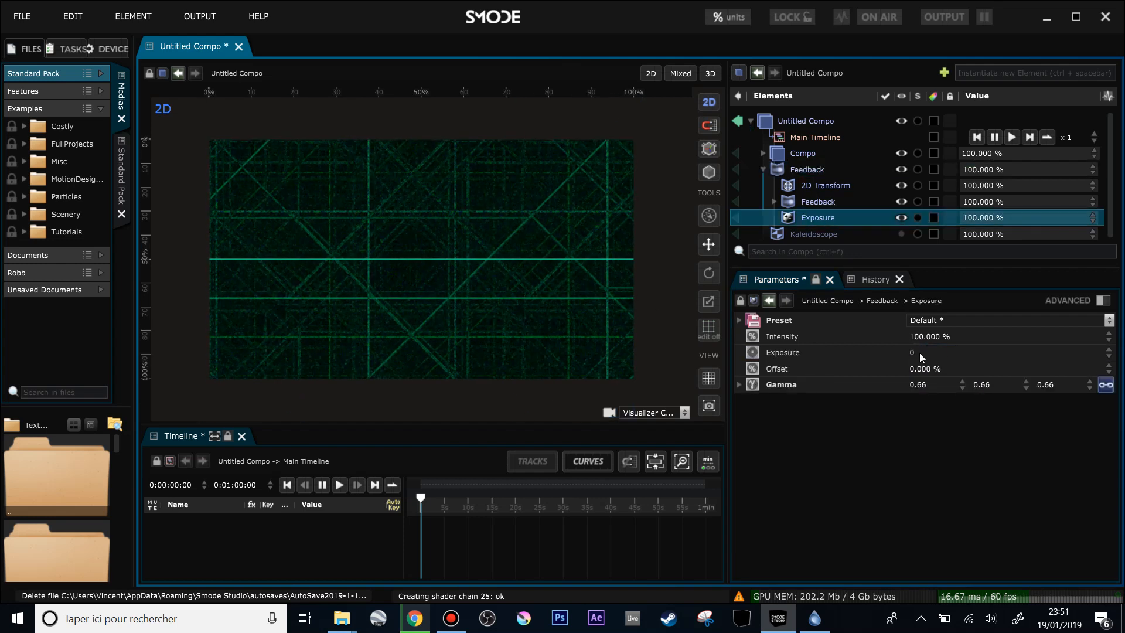
pyautogui.moveTo(920, 355); pyautogui.dragTo(926, 354)
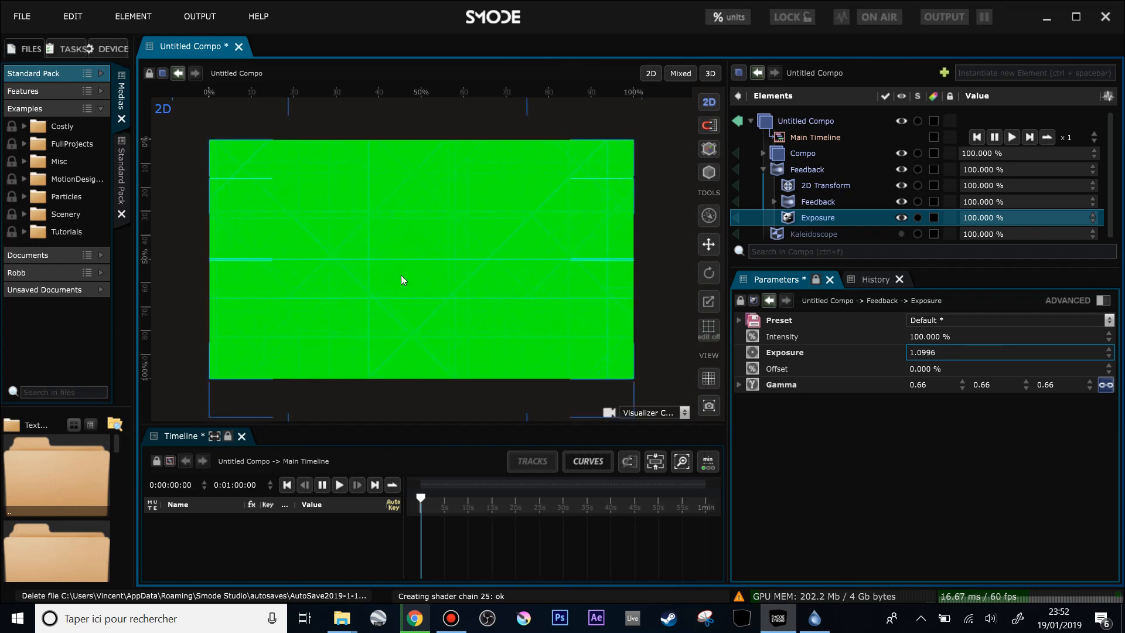
pyautogui.middleClick(809, 216)
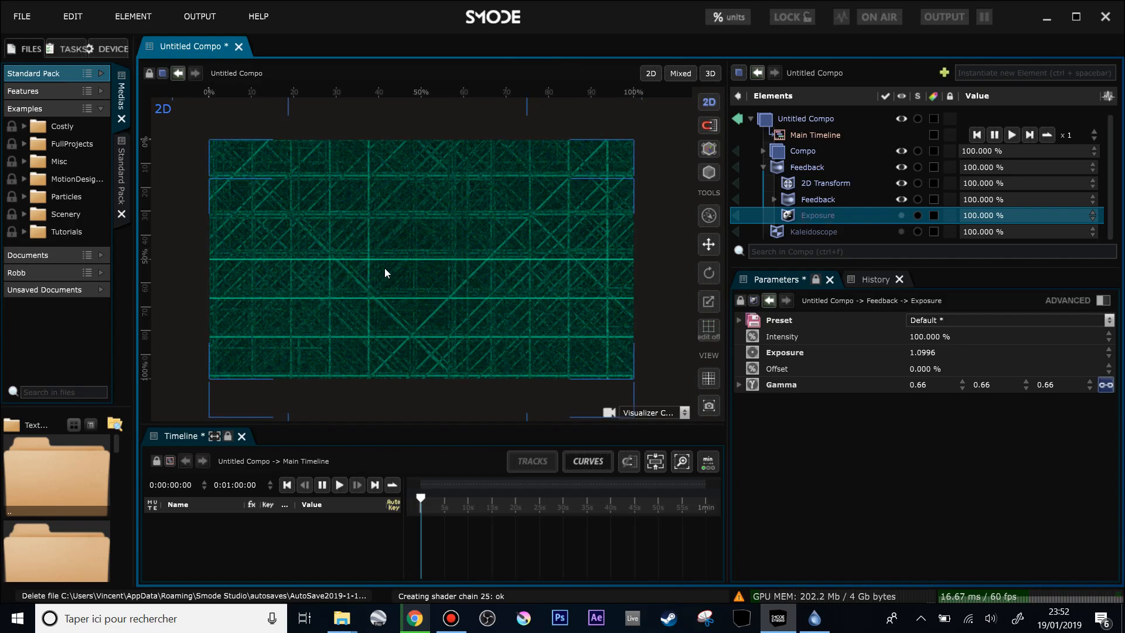
# Examine the line pattern's detail up close without exposure, then re-enable the Exposure modifier.
pyautogui.scroll(5, 385, 272)
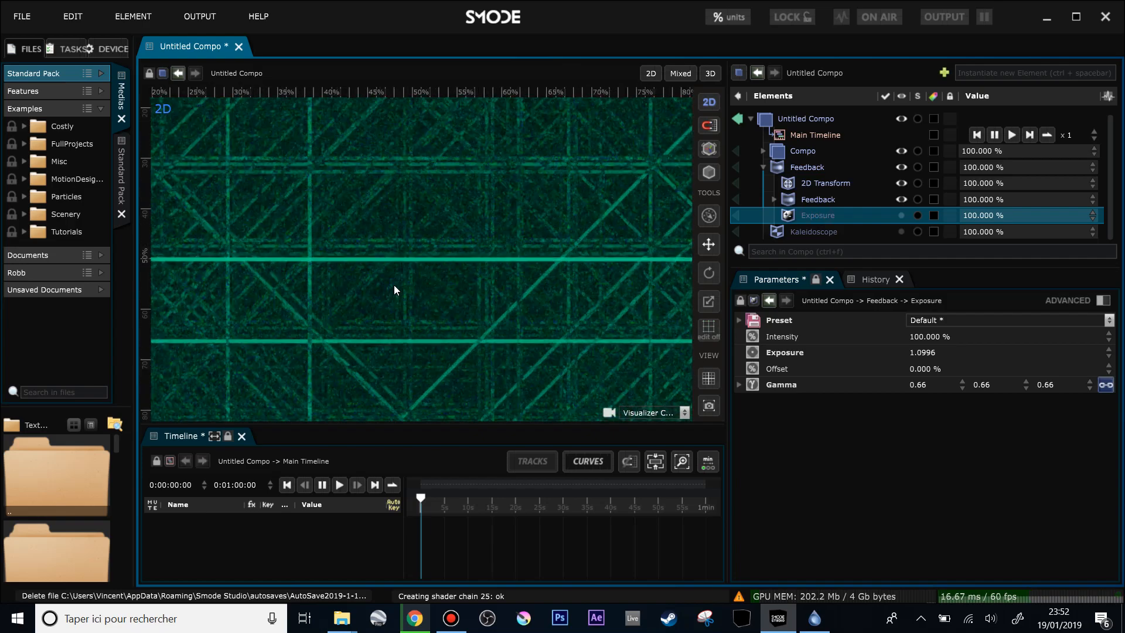
pyautogui.scroll(5, 366, 268)
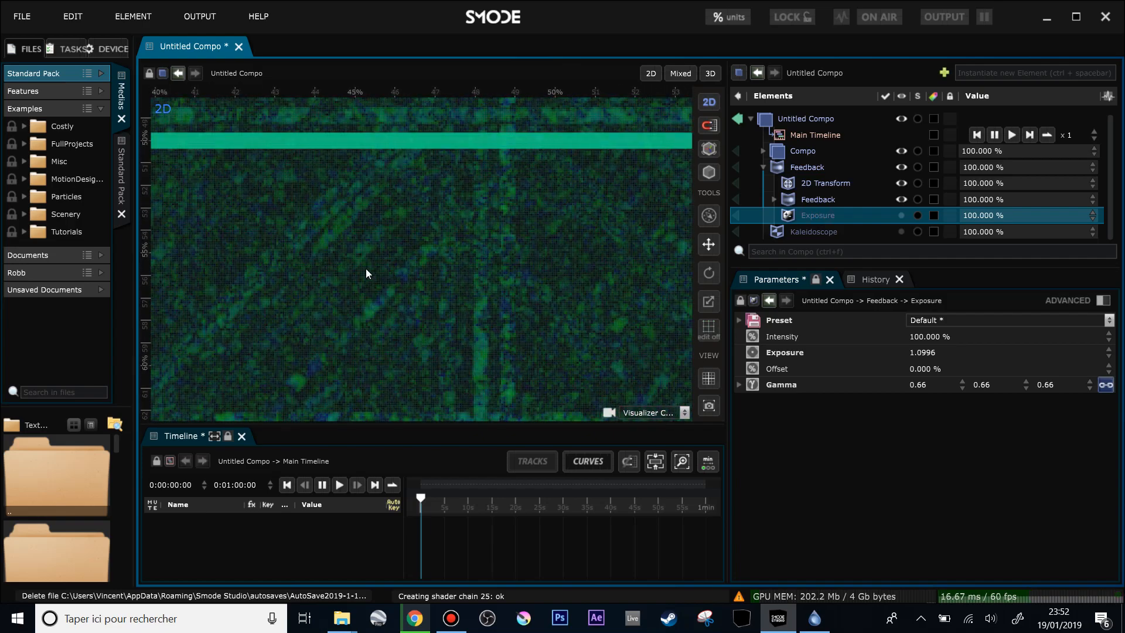
pyautogui.moveTo(373, 287); pyautogui.dragTo(519, 278)
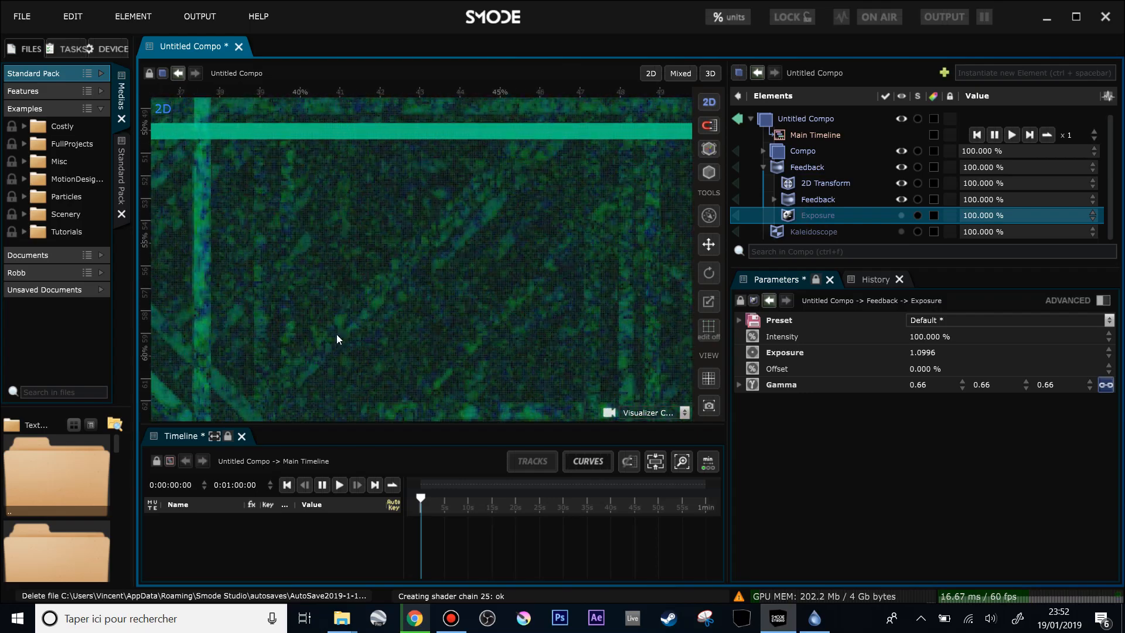
pyautogui.scroll(-5, 413, 311)
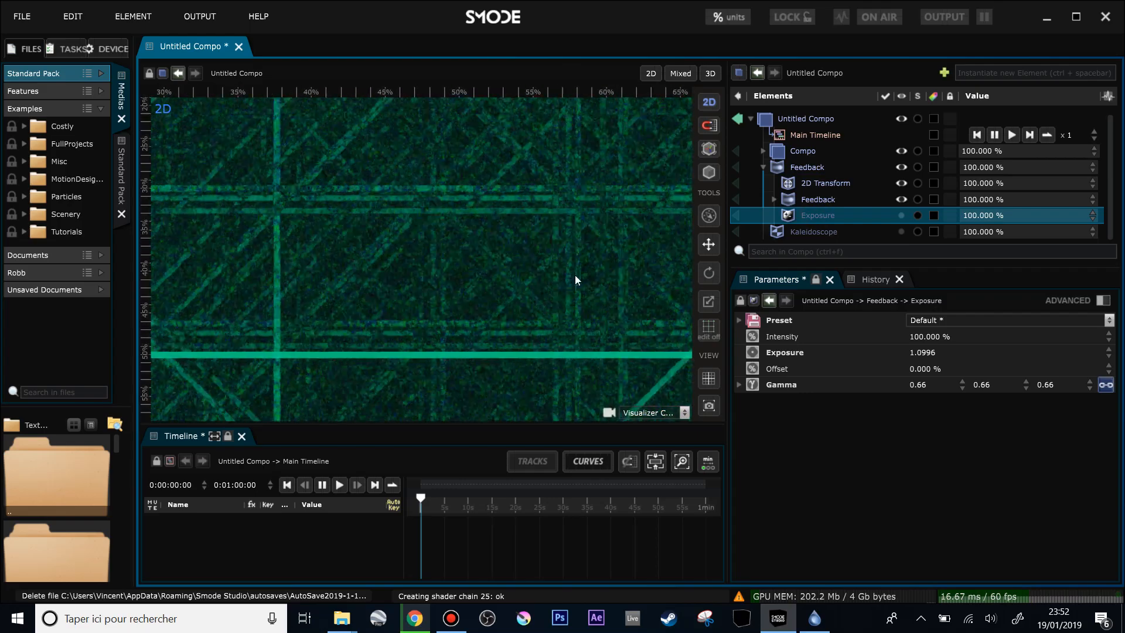
pyautogui.doubleClick(827, 216)
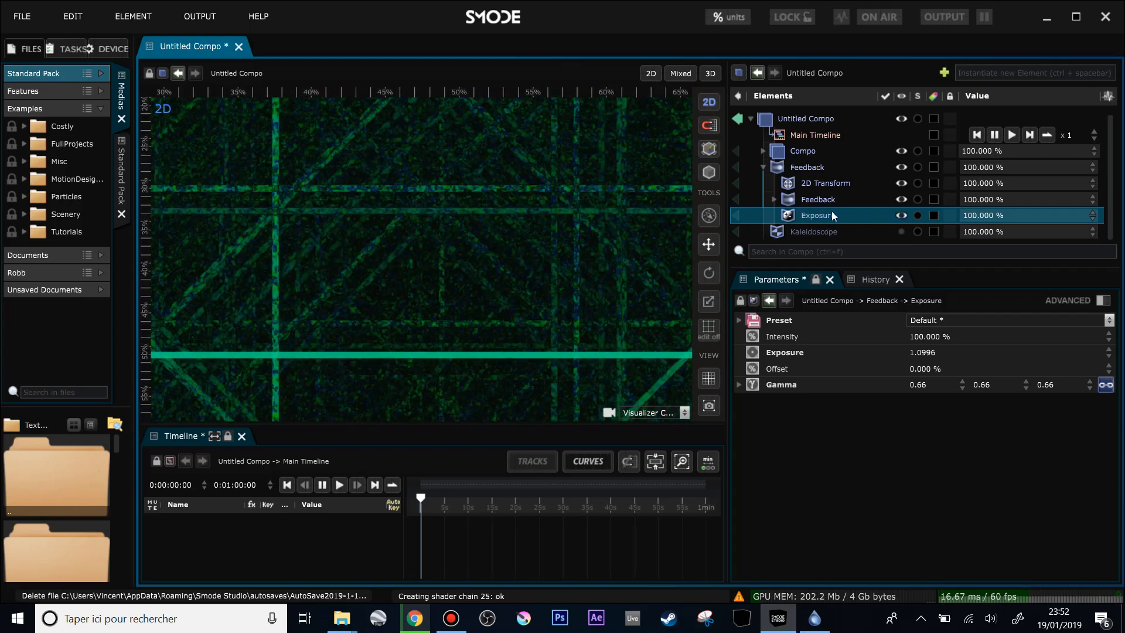
# Raise the exposure to 1.4596 and move the Exposure modifier out of the outer Feedback to the end of the composition.
pyautogui.scroll(-2, 540, 281)
pyautogui.moveTo(934, 354); pyautogui.dragTo(934, 337)
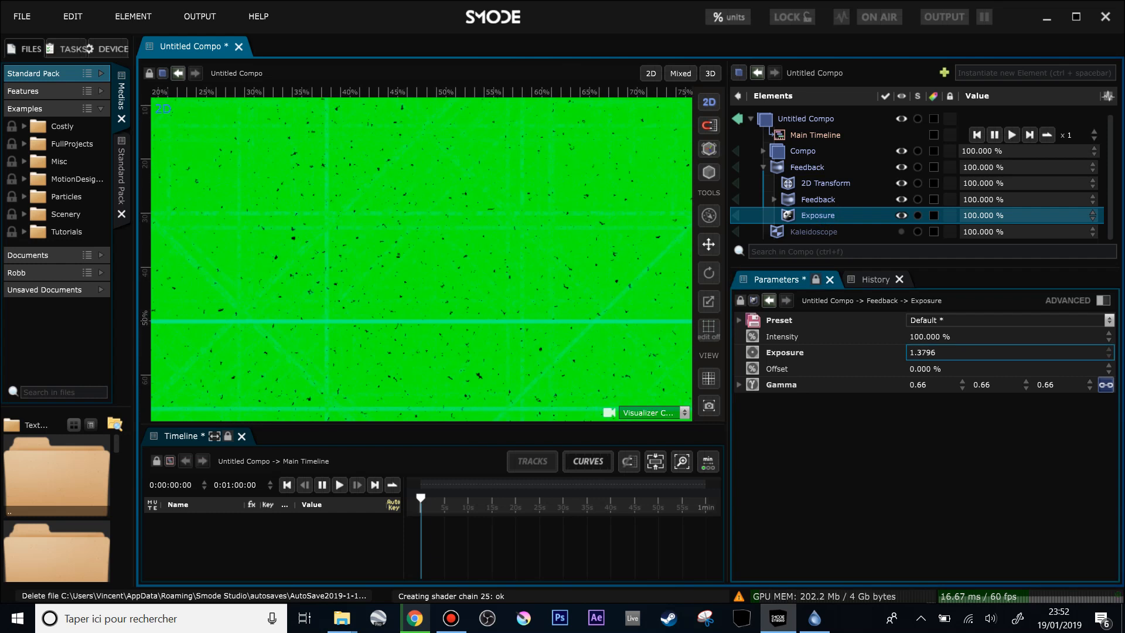
pyautogui.scroll(-2, 483, 278)
pyautogui.moveTo(295, 255); pyautogui.dragTo(315, 198)
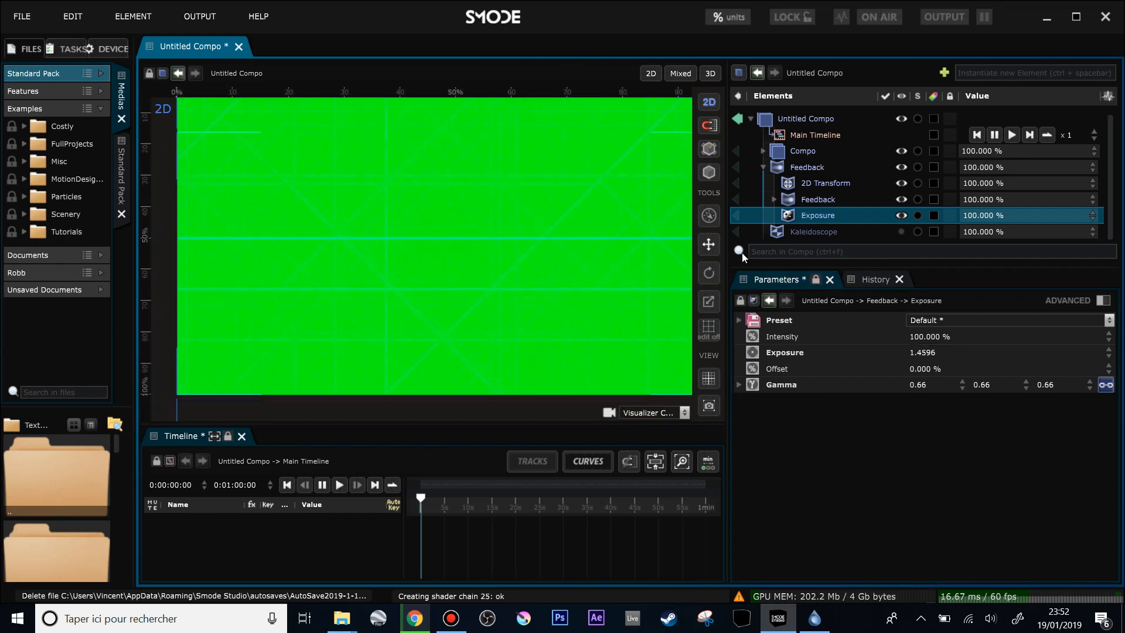
pyautogui.moveTo(804, 217); pyautogui.dragTo(803, 230)
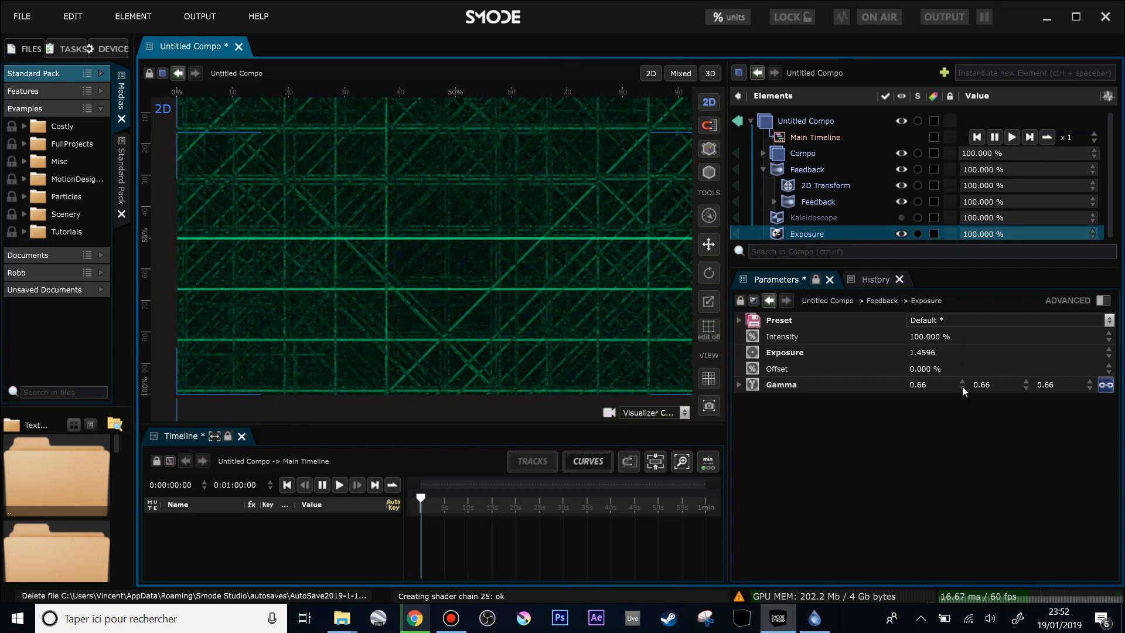
# Set the Exposure modifier's exposure to 4.5396 and its gamma to 0.58.
pyautogui.moveTo(931, 386); pyautogui.dragTo(931, 392)
pyautogui.moveTo(927, 354); pyautogui.dragTo(927, 298)
pyautogui.moveTo(925, 387); pyautogui.dragTo(925, 400)
pyautogui.moveTo(918, 354); pyautogui.dragTo(918, 372)
pyautogui.scroll(-2, 465, 260)
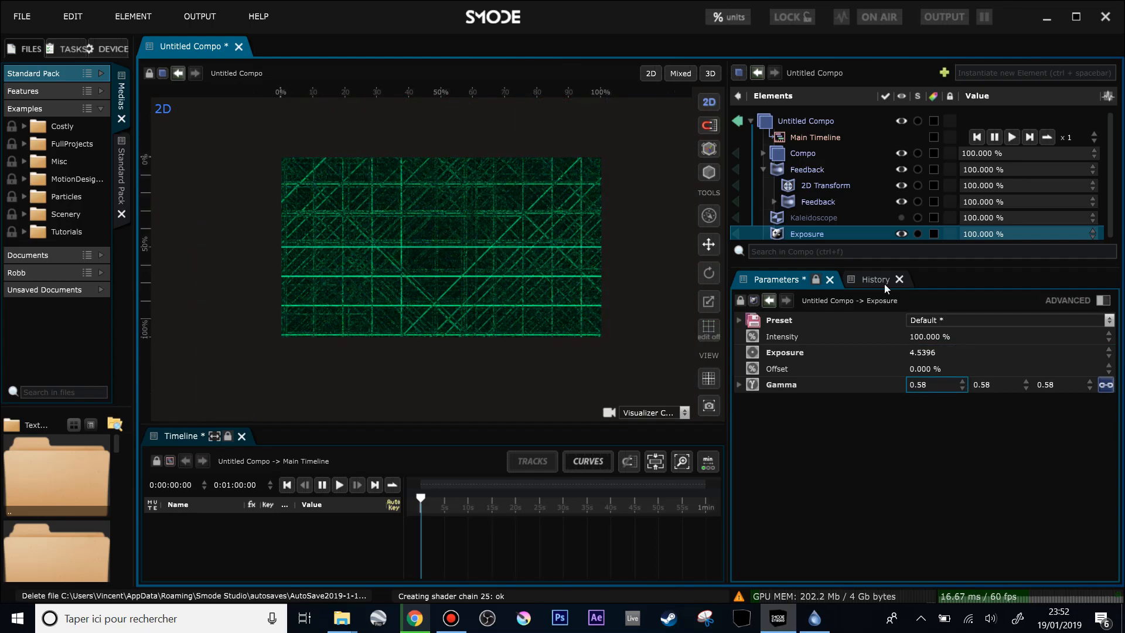
# Add a Gaussian Blur modifier after Exposure at the end of the composition and set its radius to 28.9 px.
pyautogui.moveTo(895, 263); pyautogui.dragTo(895, 324)
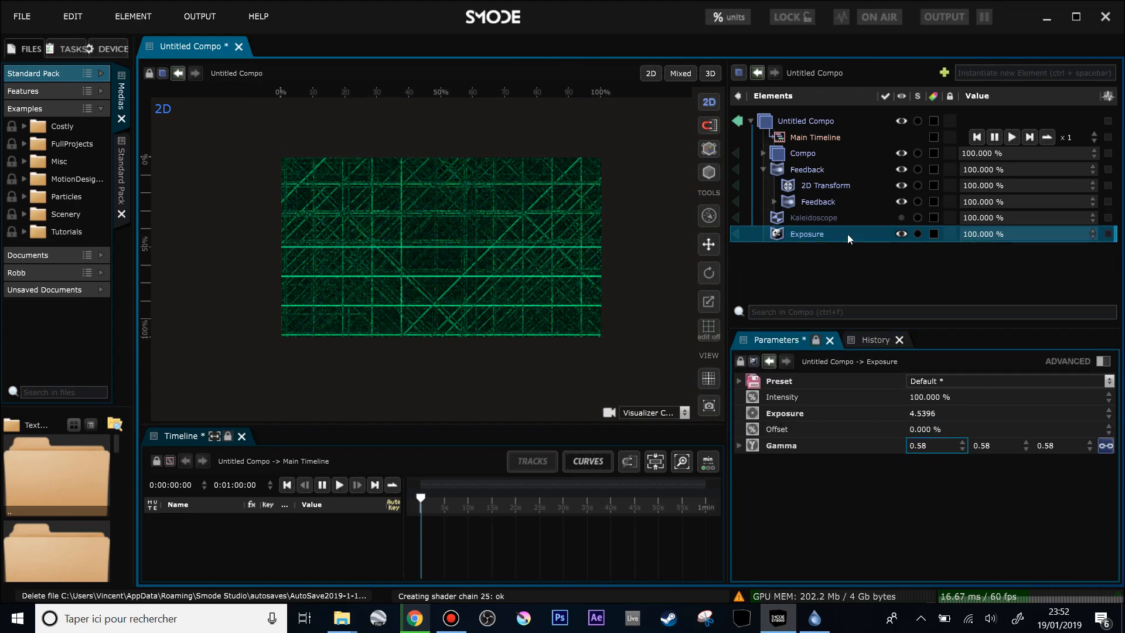
pyautogui.click(763, 169)
pyautogui.scroll(4, 439, 266)
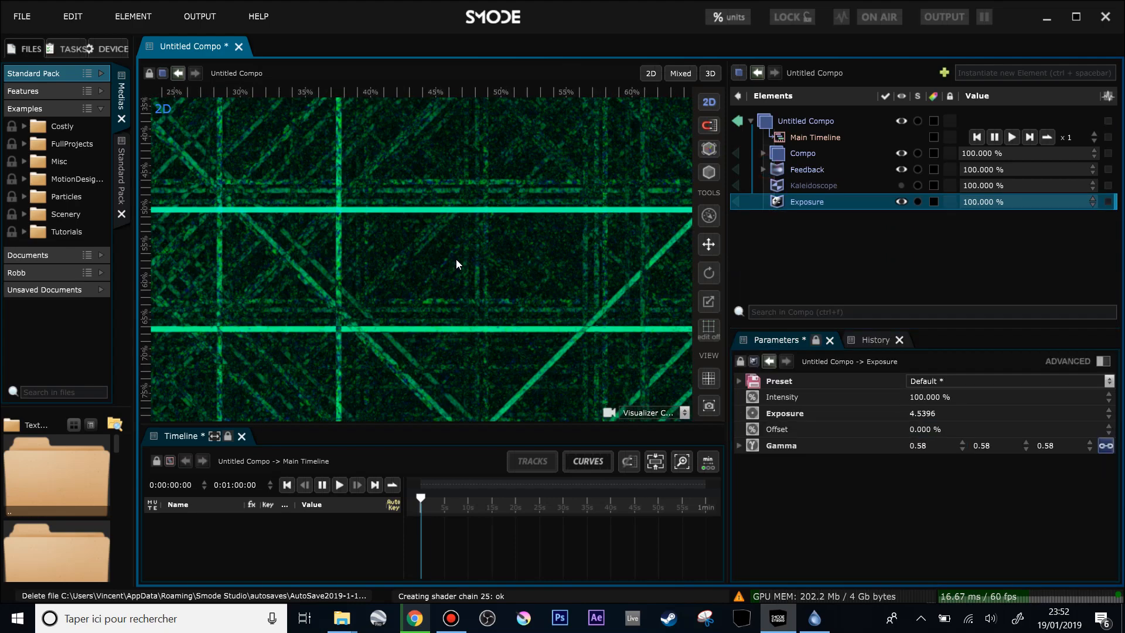
pyautogui.rightClick(783, 230)
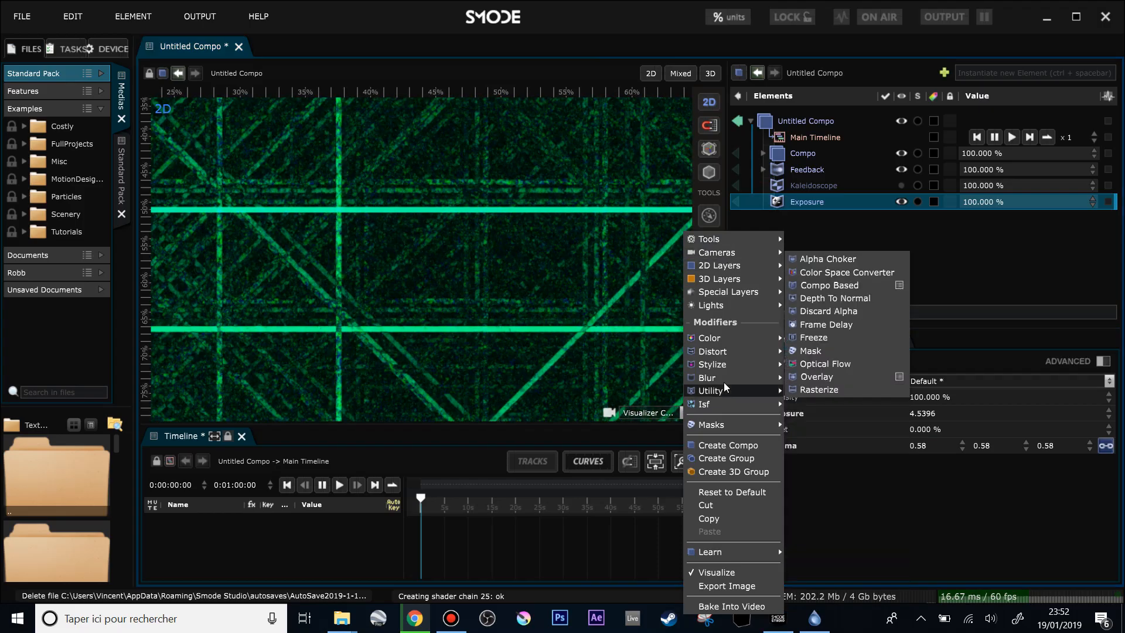
pyautogui.moveTo(766, 378)
pyautogui.click(808, 350)
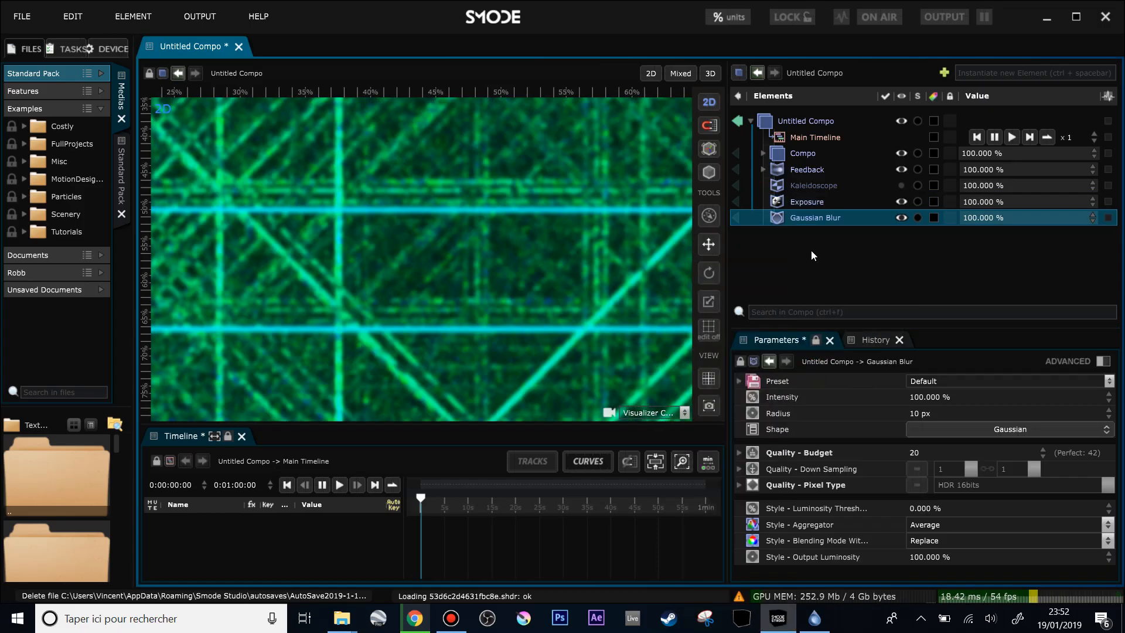
pyautogui.scroll(-2, 476, 297)
pyautogui.moveTo(914, 414); pyautogui.dragTo(914, 363)
# Try manual down sampling of 1 and 1/4 on the Gaussian Blur, then return it to automatic.
pyautogui.click(918, 469)
pyautogui.click(971, 471)
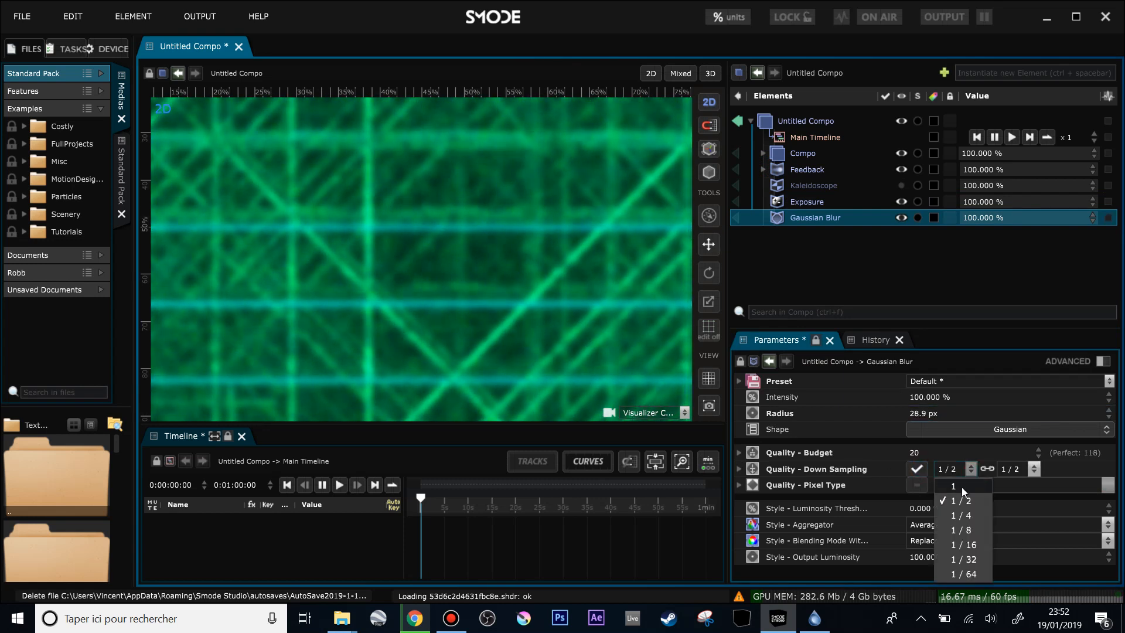
pyautogui.click(961, 487)
pyautogui.click(961, 474)
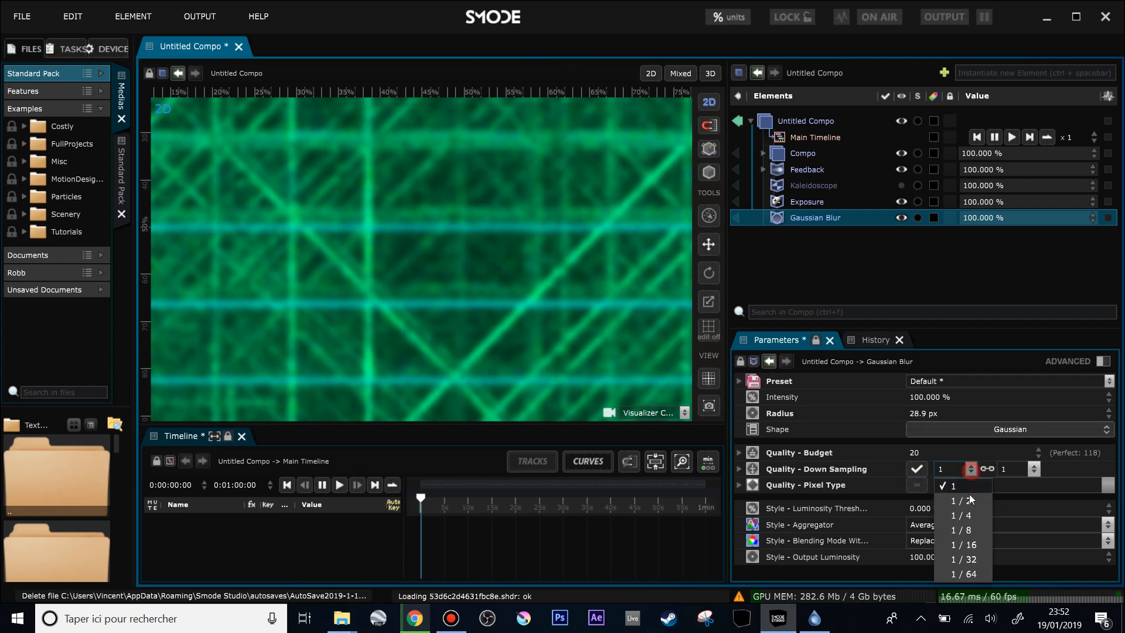
pyautogui.click(952, 520)
pyautogui.scroll(-4, 407, 283)
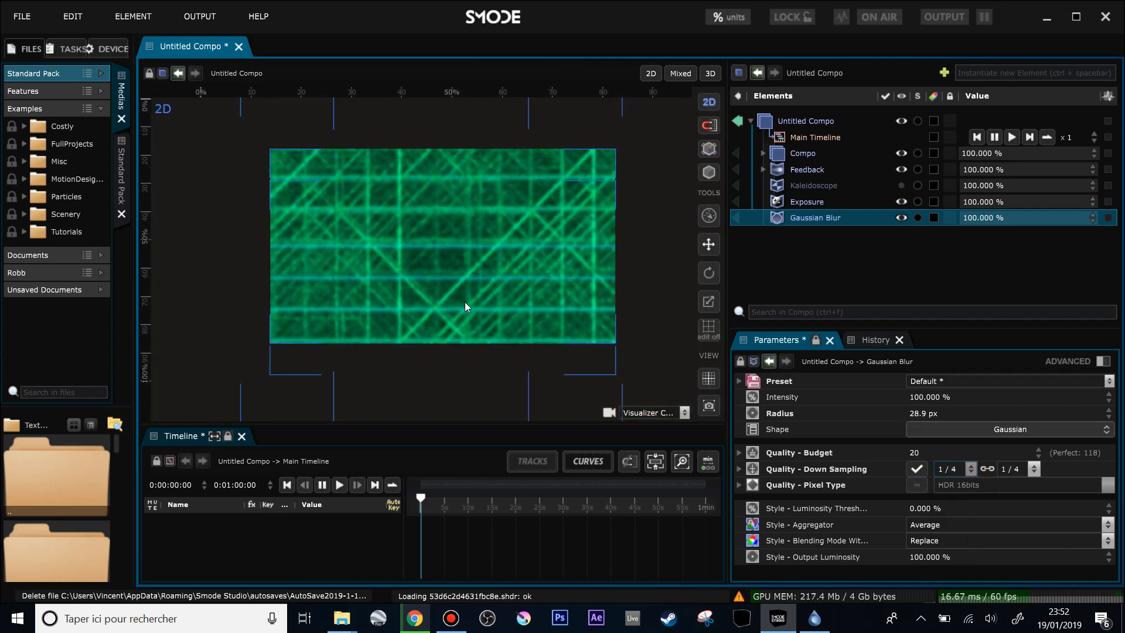
pyautogui.scroll(3, 436, 290)
pyautogui.scroll(-2, 436, 289)
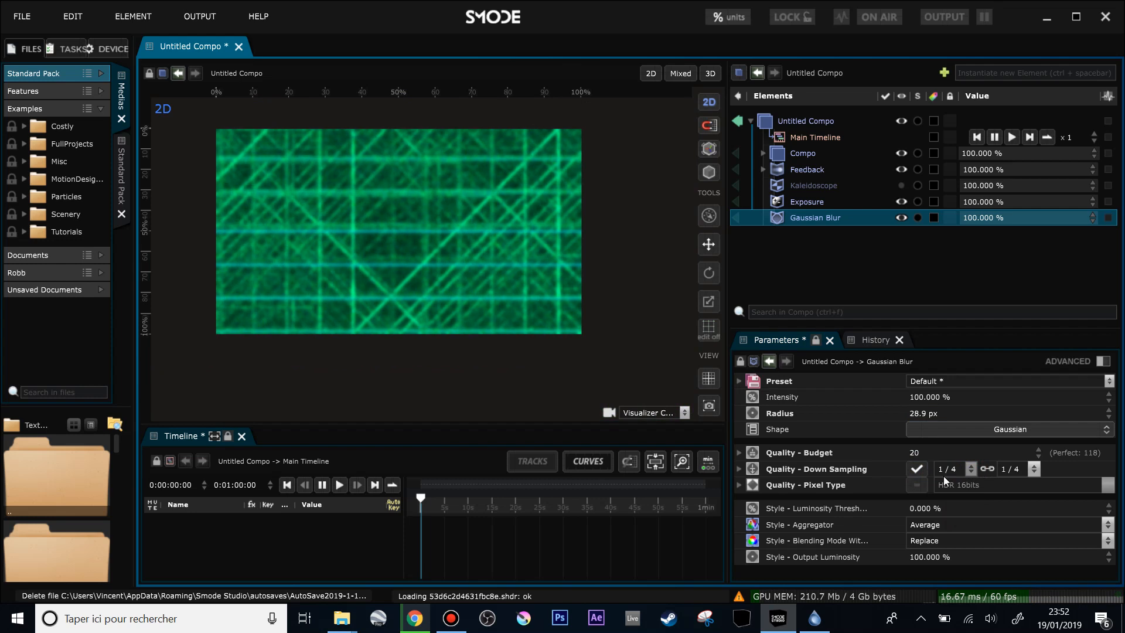
pyautogui.click(919, 470)
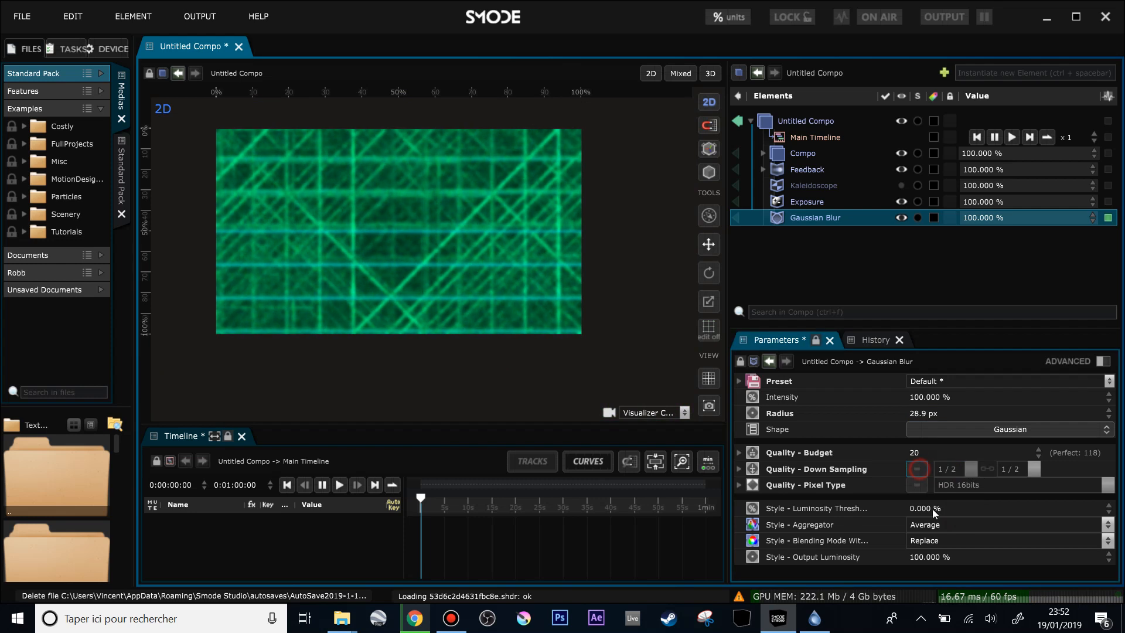
# Set the Gaussian Blur's style blending mode to Normal and its luminosity threshold to 82.7 %.
pyautogui.click(936, 538)
pyautogui.click(947, 133)
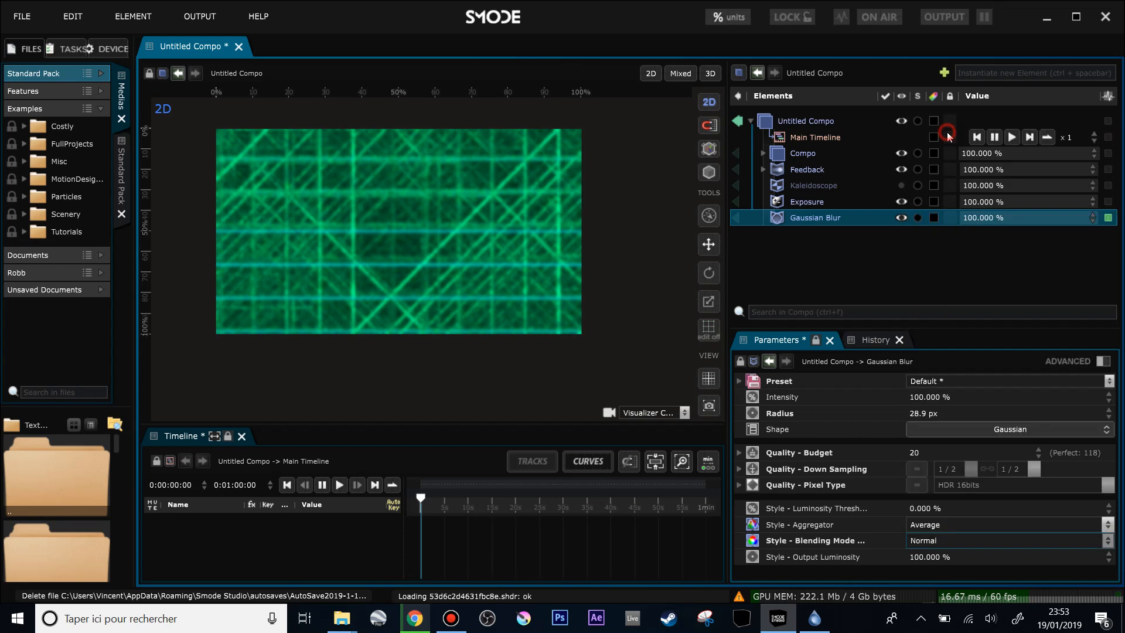
pyautogui.scroll(2, 424, 264)
pyautogui.moveTo(949, 508); pyautogui.dragTo(949, 413)
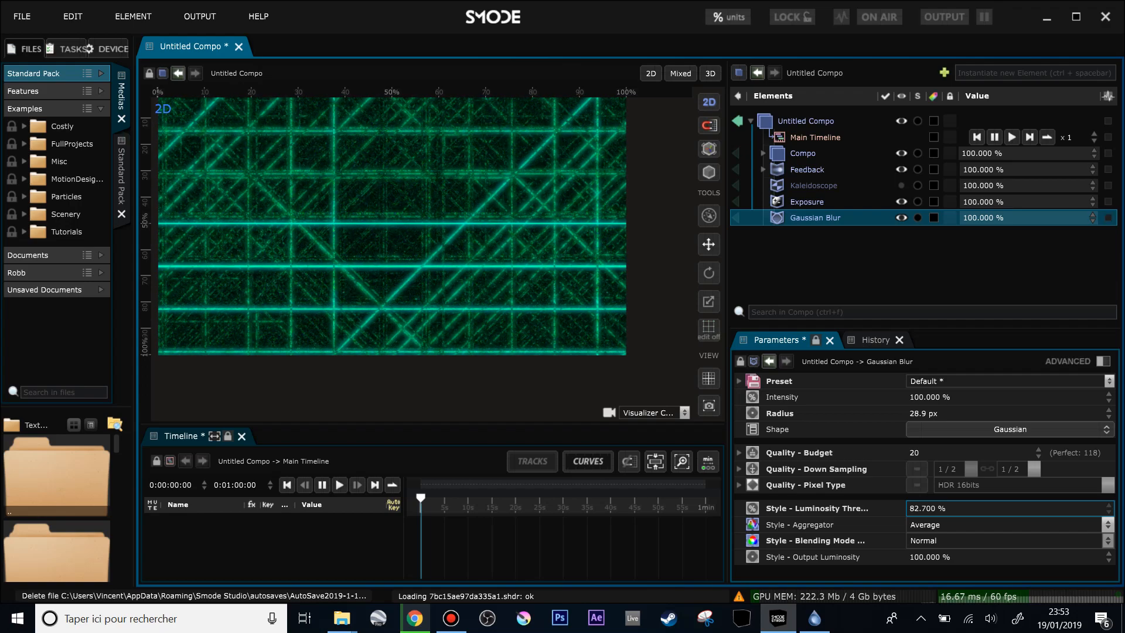
# Set the blur's style blending mode to Screen, with 131 % output luminosity and an 83.3 % luminosity threshold.
pyautogui.click(946, 537)
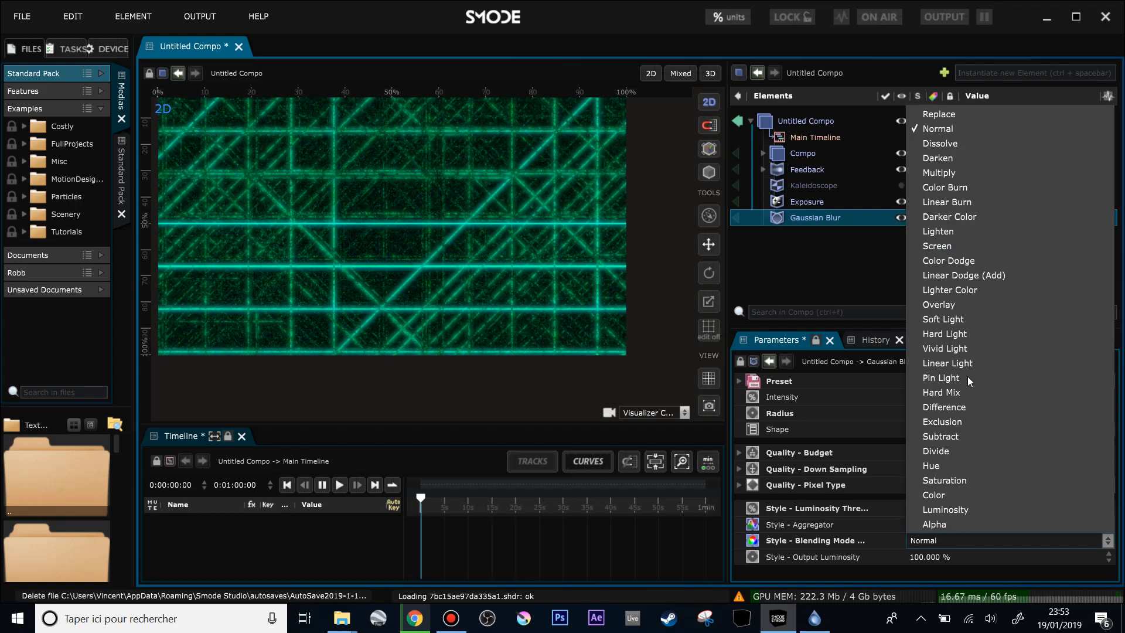
pyautogui.click(956, 245)
pyautogui.scroll(1, 493, 322)
pyautogui.moveTo(931, 511)
pyautogui.mouseDown()
pyautogui.moveTo(931, 589)
pyautogui.moveTo(931, 403)
pyautogui.moveTo(929, 557)
pyautogui.moveTo(926, 496)
pyautogui.mouseUp()
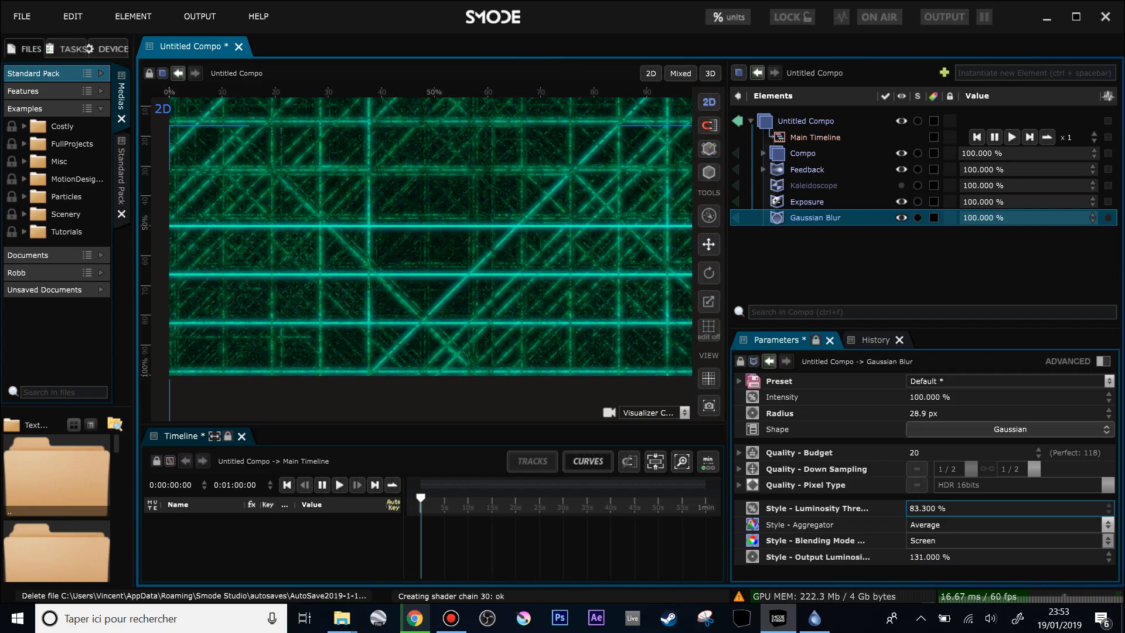
# Set the Exposure modifier's exposure to 4.8996 and its gamma to 0.46 on all channels.
pyautogui.click(802, 202)
pyautogui.moveTo(930, 446); pyautogui.dragTo(926, 394)
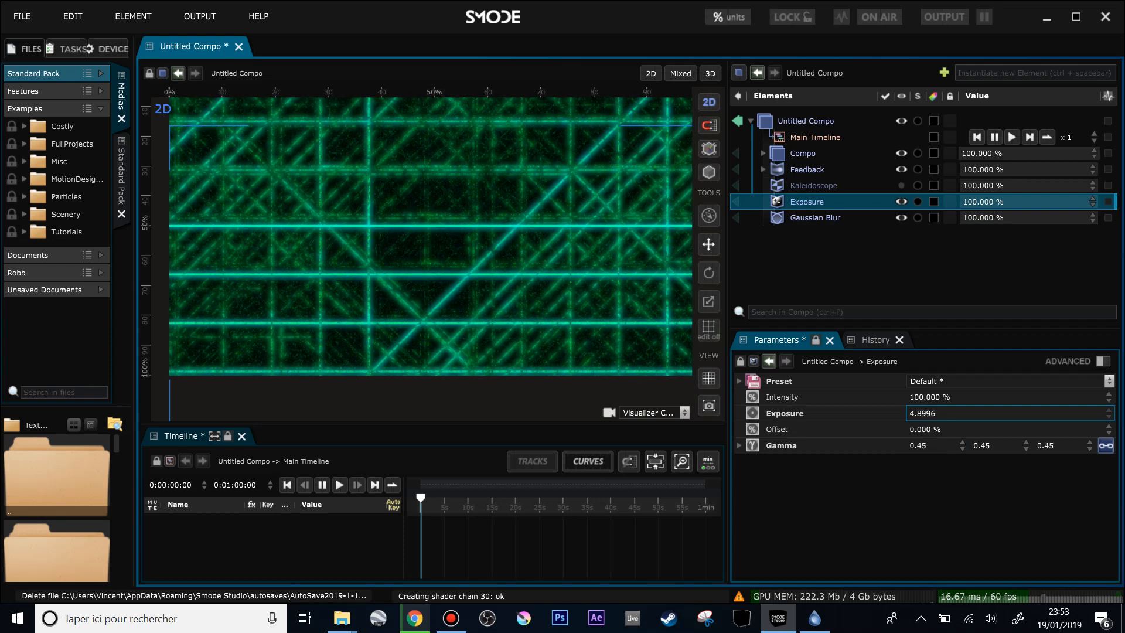
pyautogui.scroll(-3, 578, 243)
pyautogui.moveTo(917, 445); pyautogui.dragTo(918, 448)
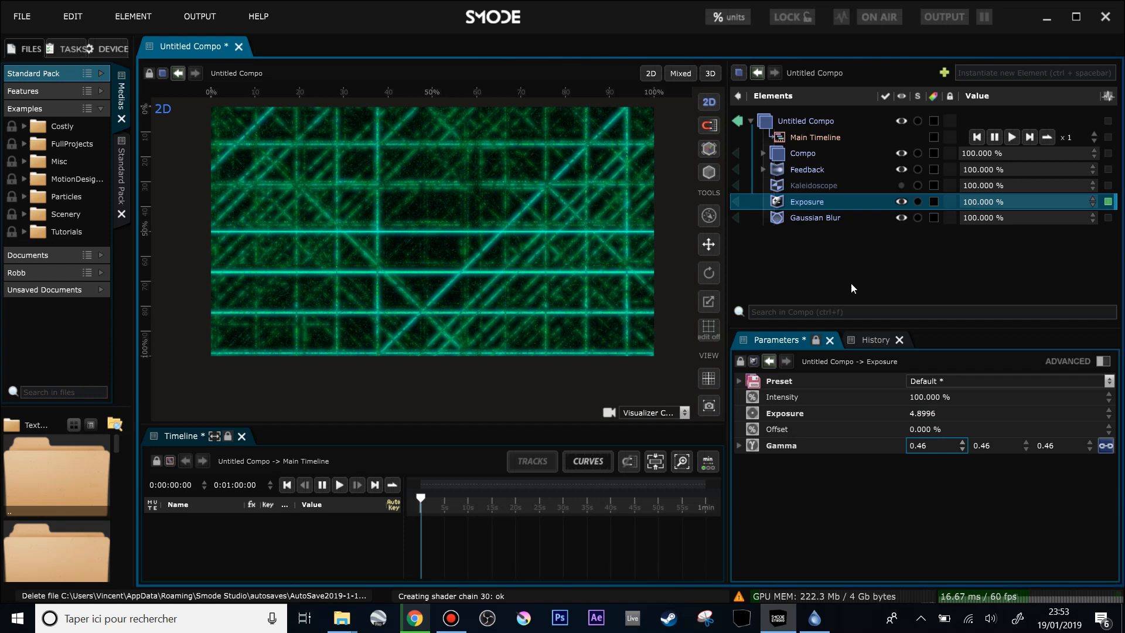
# Set the Gaussian Blur's radius to about 80 px, luminosity threshold to 89 % and output luminosity to 189.95 %.
pyautogui.click(821, 221)
pyautogui.moveTo(932, 510); pyautogui.dragTo(932, 507)
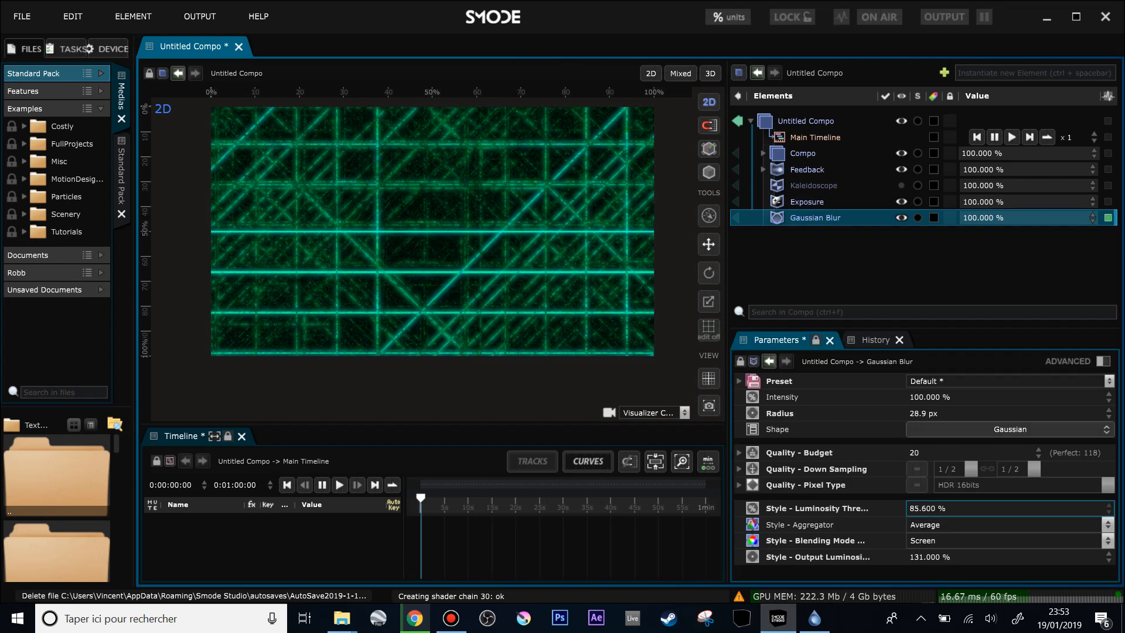
pyautogui.moveTo(914, 413); pyautogui.dragTo(914, 409)
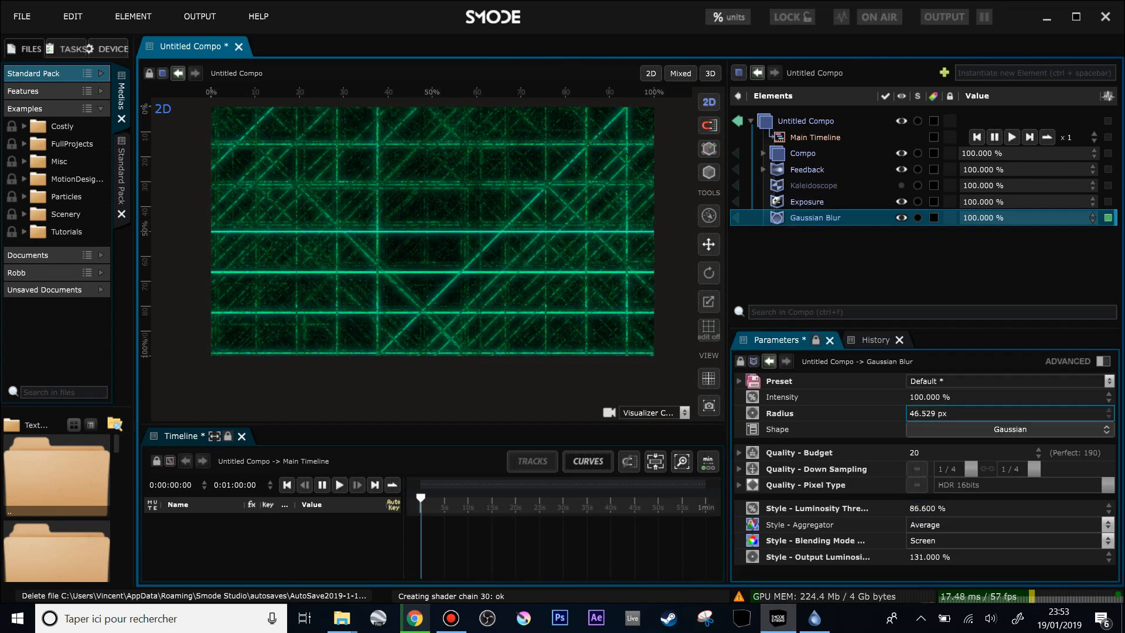
pyautogui.moveTo(930, 509); pyautogui.dragTo(930, 505)
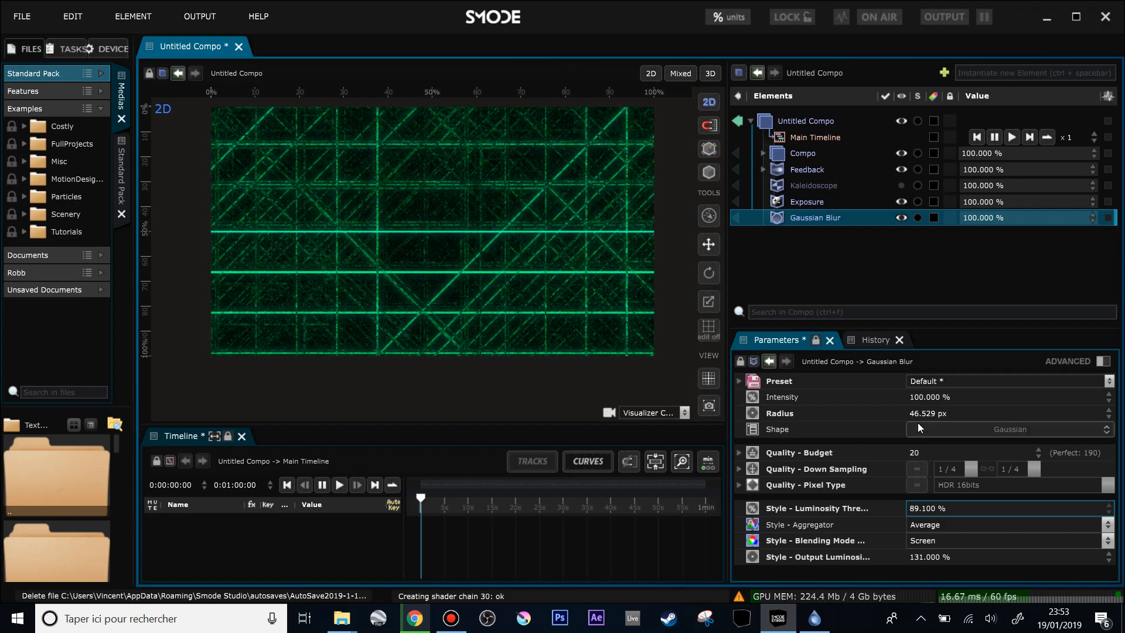
pyautogui.moveTo(920, 415); pyautogui.dragTo(920, 406)
pyautogui.moveTo(929, 514); pyautogui.dragTo(929, 516)
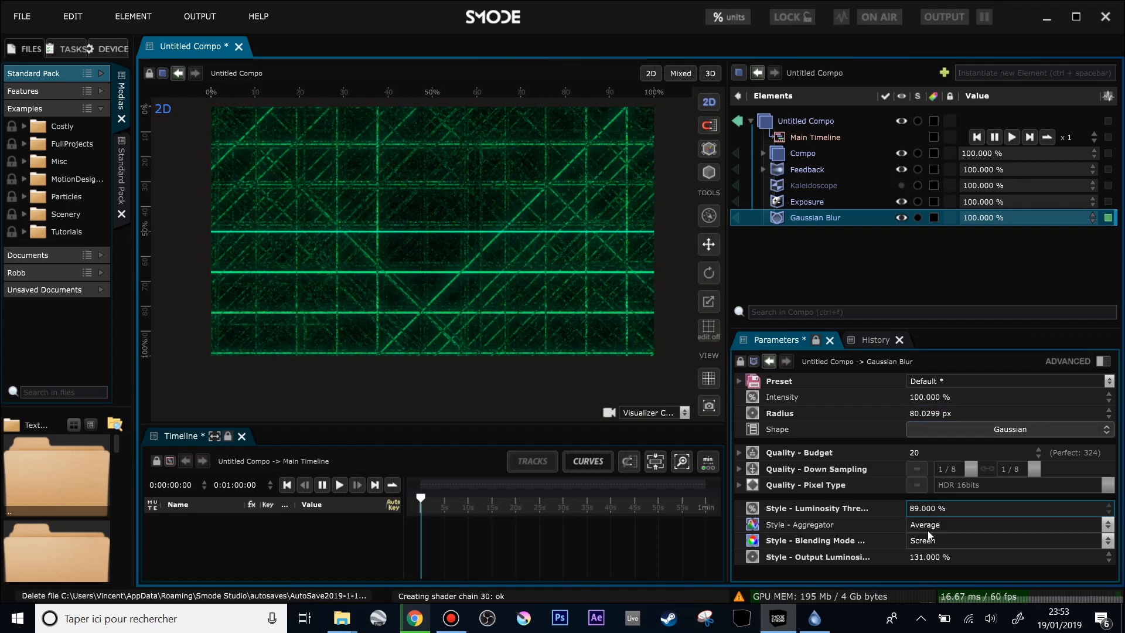
pyautogui.moveTo(925, 557); pyautogui.dragTo(925, 549)
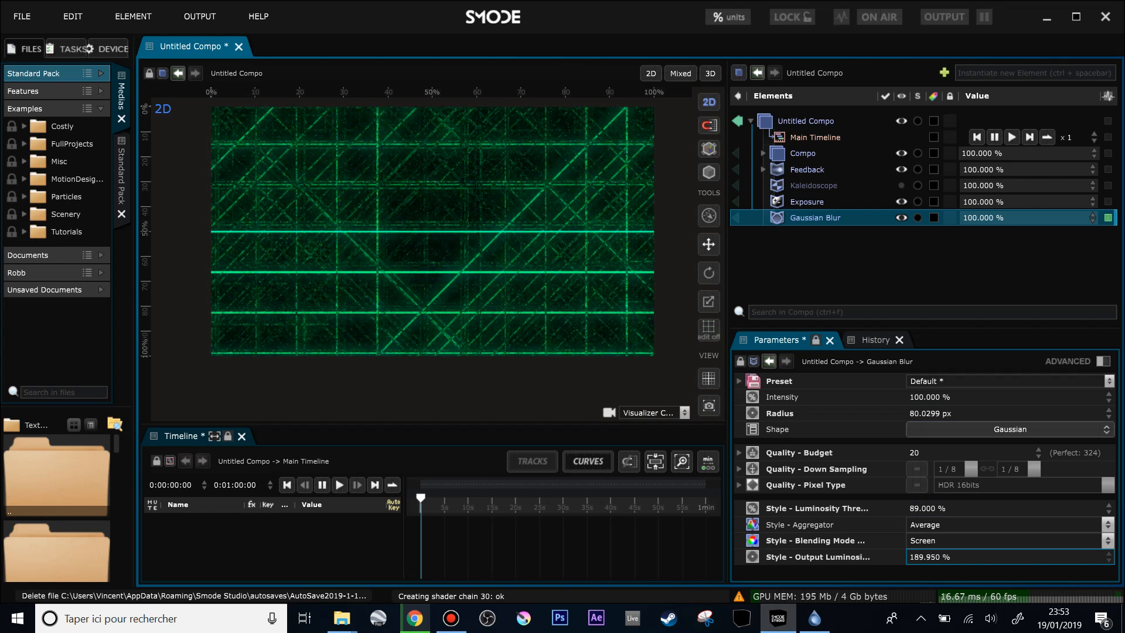
# Move the Kaleidoscope modifier after Gaussian Blur at the end of the composition and enable it.
pyautogui.moveTo(796, 185); pyautogui.dragTo(804, 248)
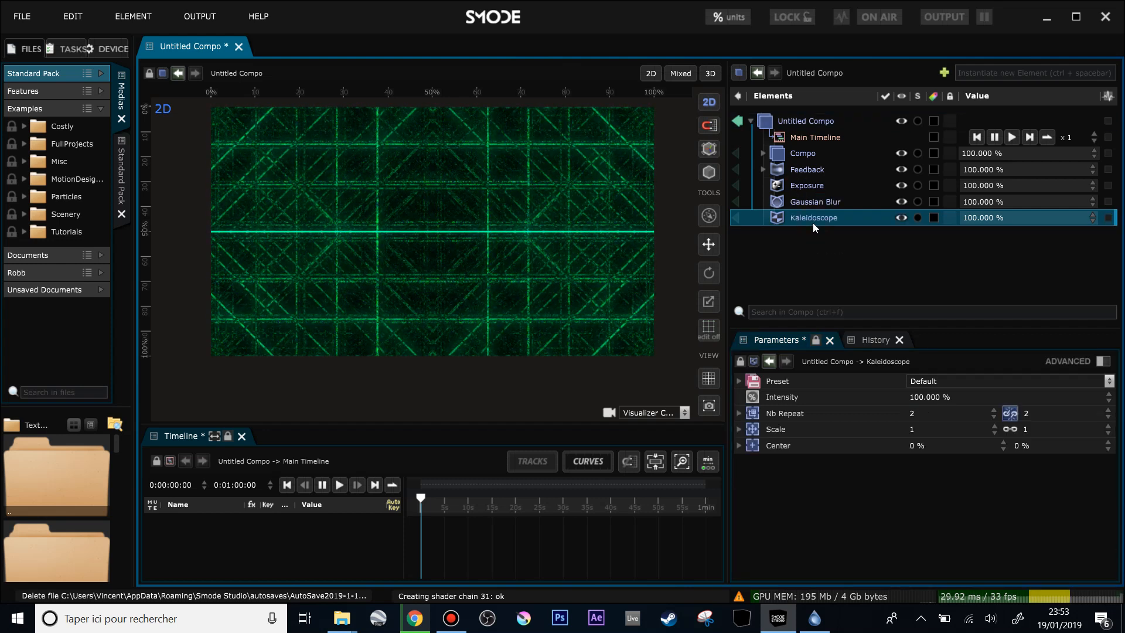
pyautogui.scroll(-1, 585, 235)
pyautogui.moveTo(539, 212); pyautogui.dragTo(544, 248)
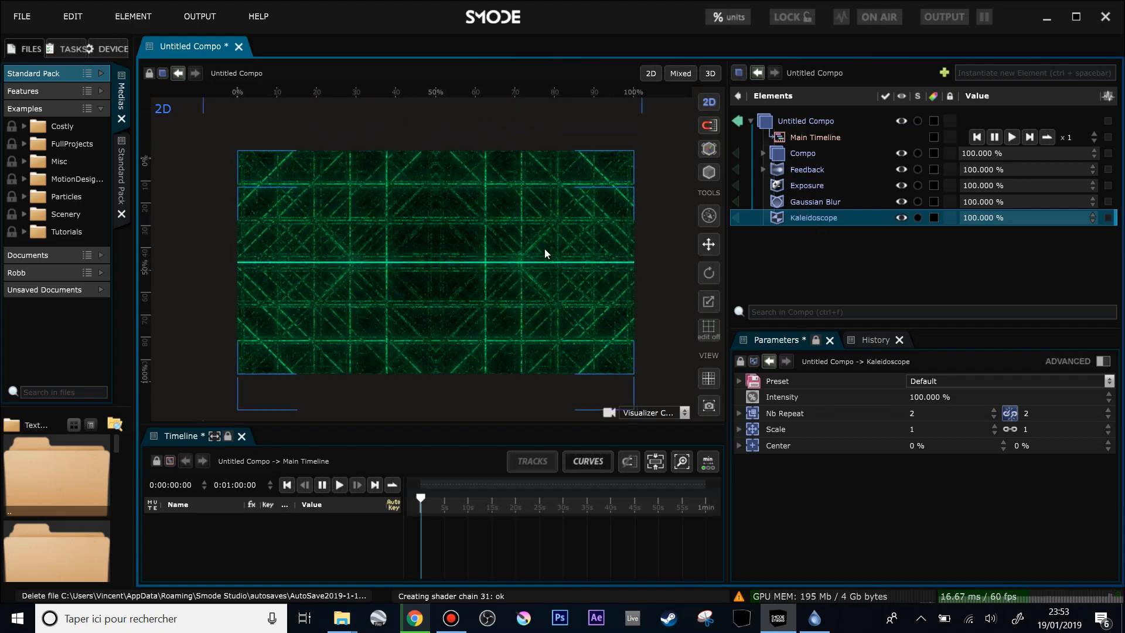
pyautogui.scroll(2, 609, 219)
# Try rotating the 2D Transform in the innermost Feedback to about 64 degrees and undo the rotation.
pyautogui.click(763, 170)
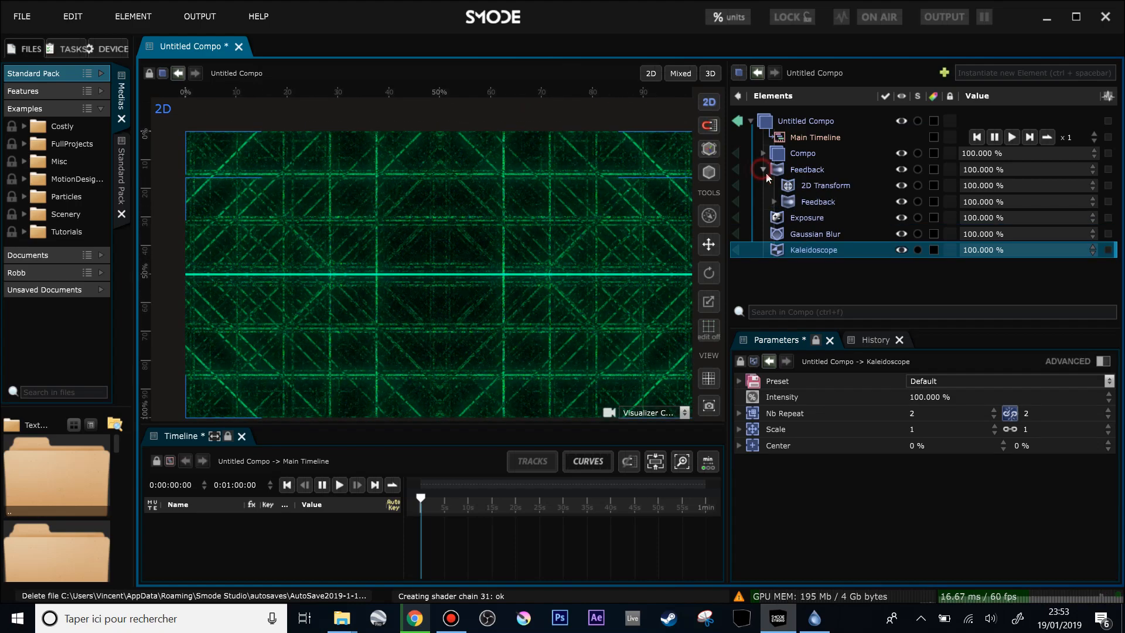
pyautogui.click(773, 202)
pyautogui.click(823, 249)
pyautogui.moveTo(930, 502); pyautogui.dragTo(930, 375)
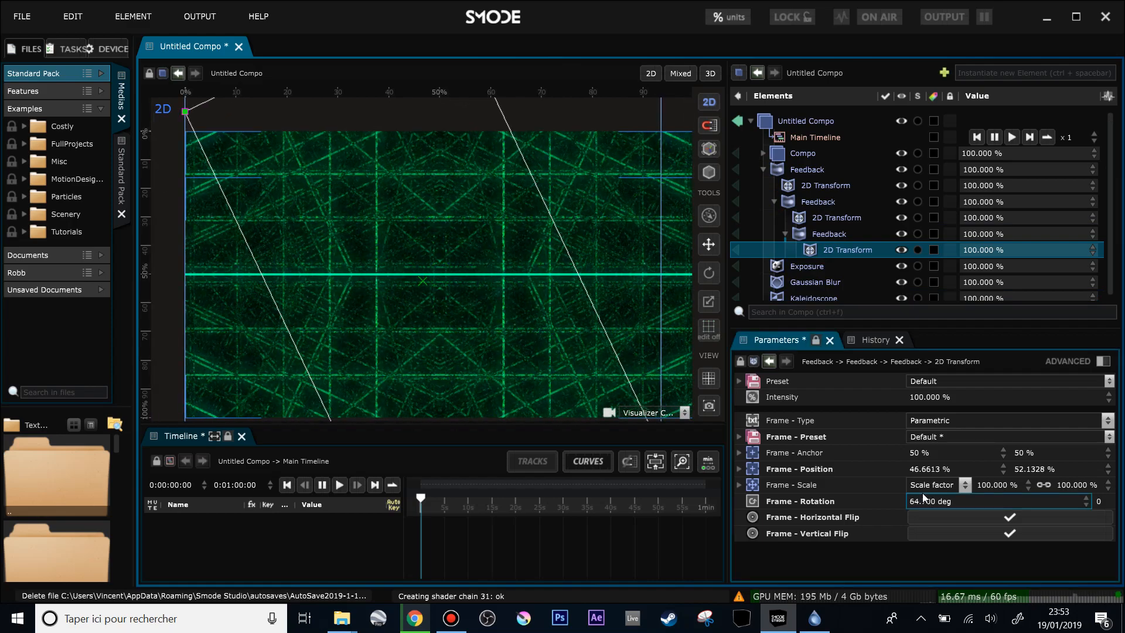
pyautogui.hotkey('ctrl', 'z')
# Create a linear loop animation on the horizontal position of the green layer inside Compo.
pyautogui.click(764, 152)
pyautogui.click(763, 153)
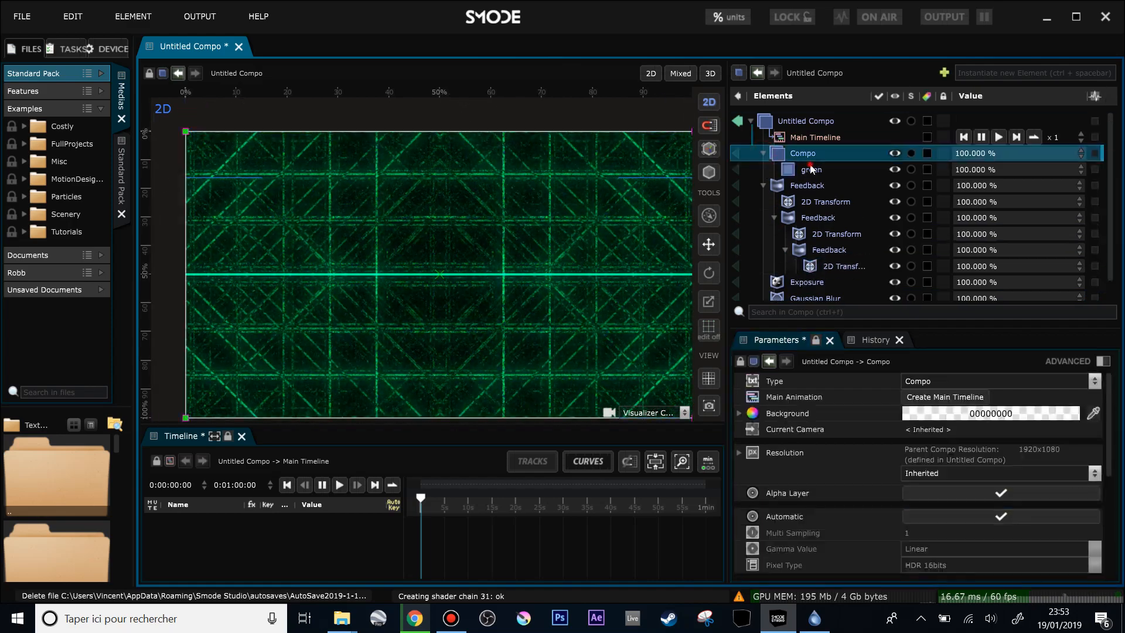
pyautogui.click(811, 169)
pyautogui.scroll(-3, 940, 470)
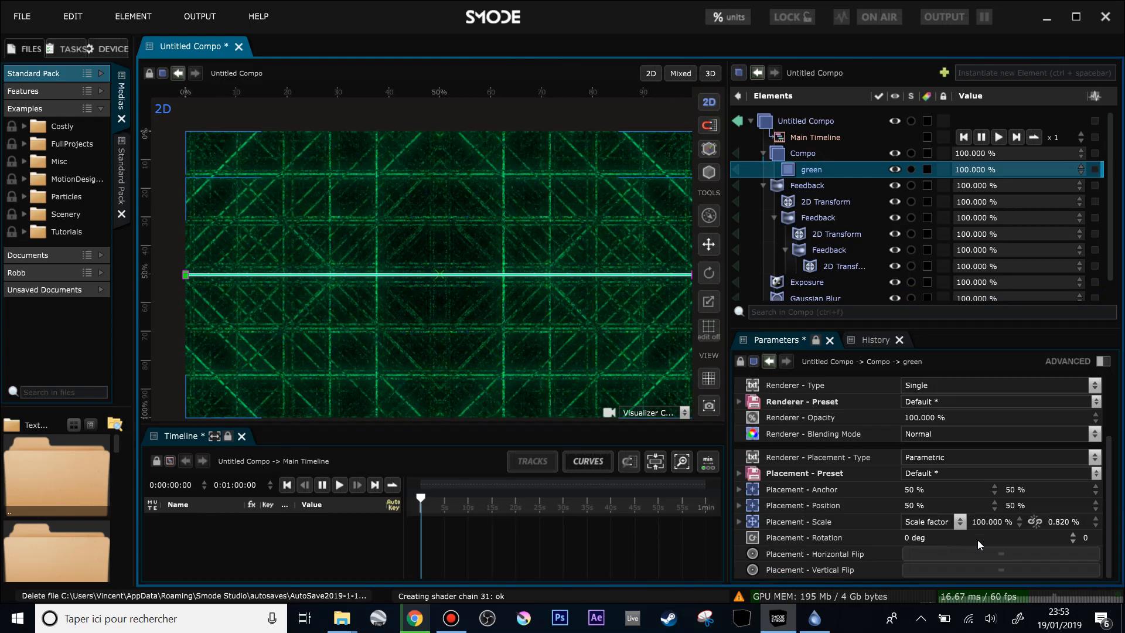
pyautogui.rightClick(915, 507)
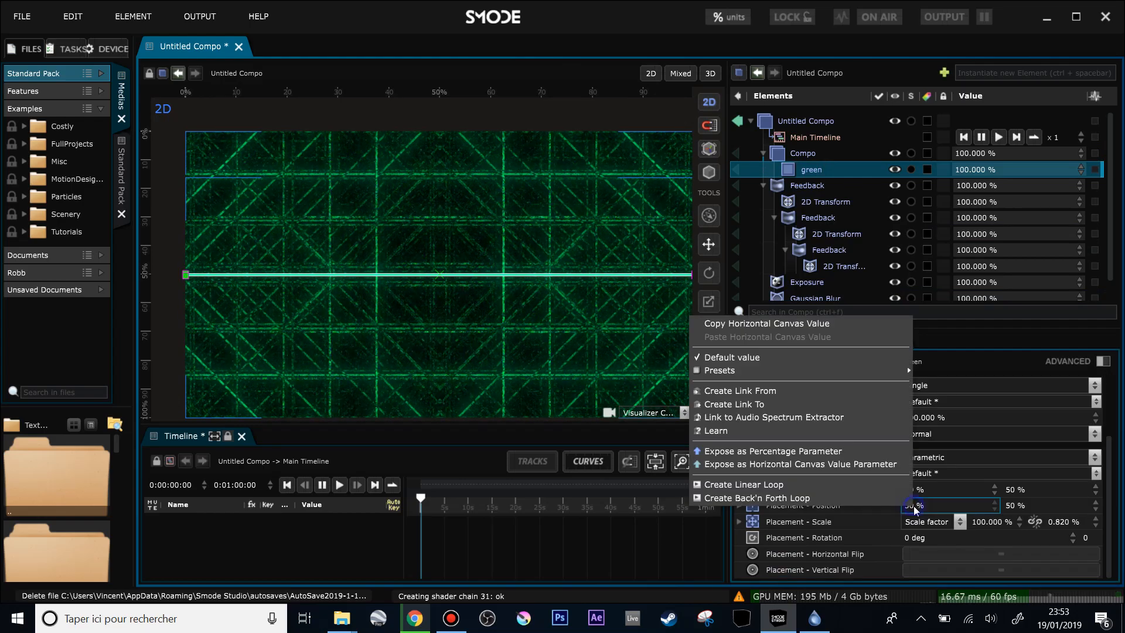
pyautogui.click(887, 488)
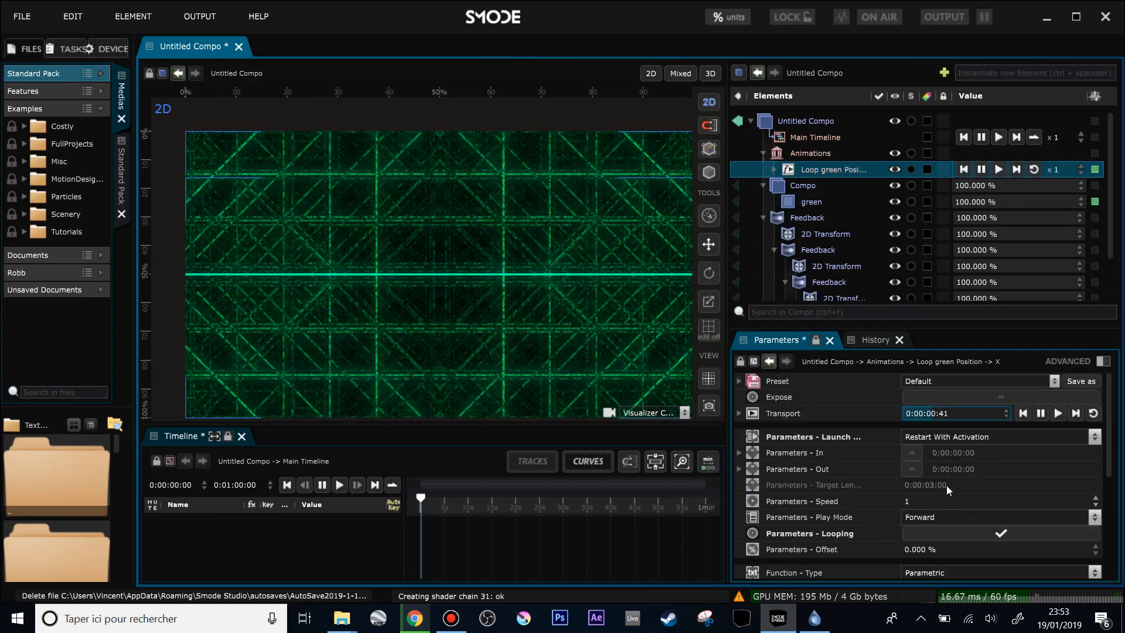
# Set the green position loop's minimum to -50 % and maximum to 150 % while visualizing Compo alone, and return to the full composition view.
pyautogui.click(773, 169)
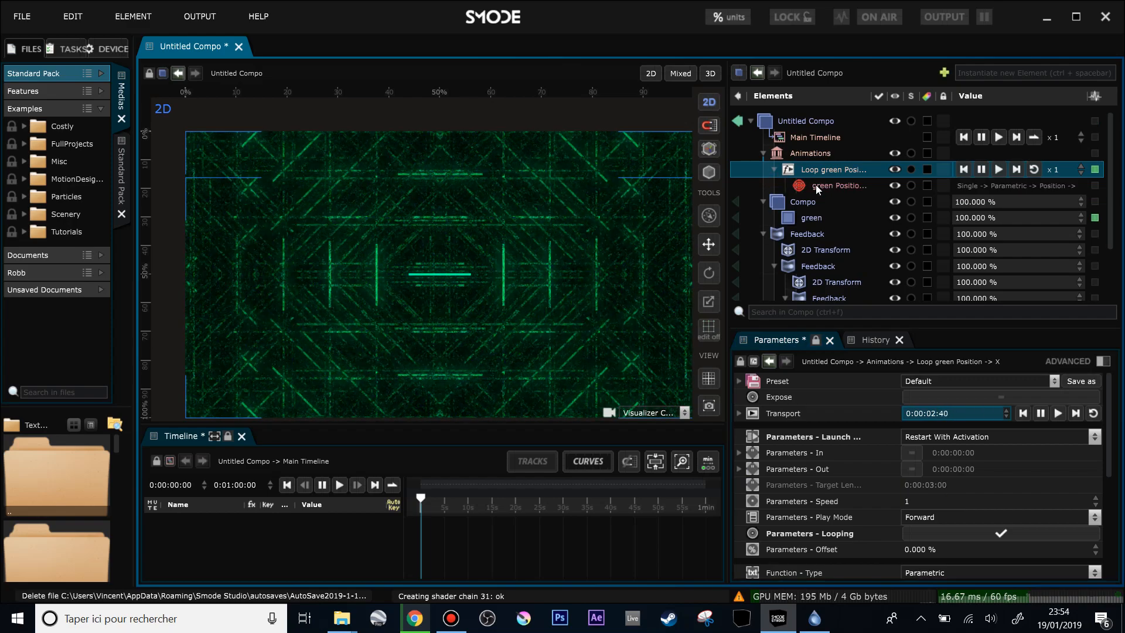
pyautogui.scroll(-3, 984, 478)
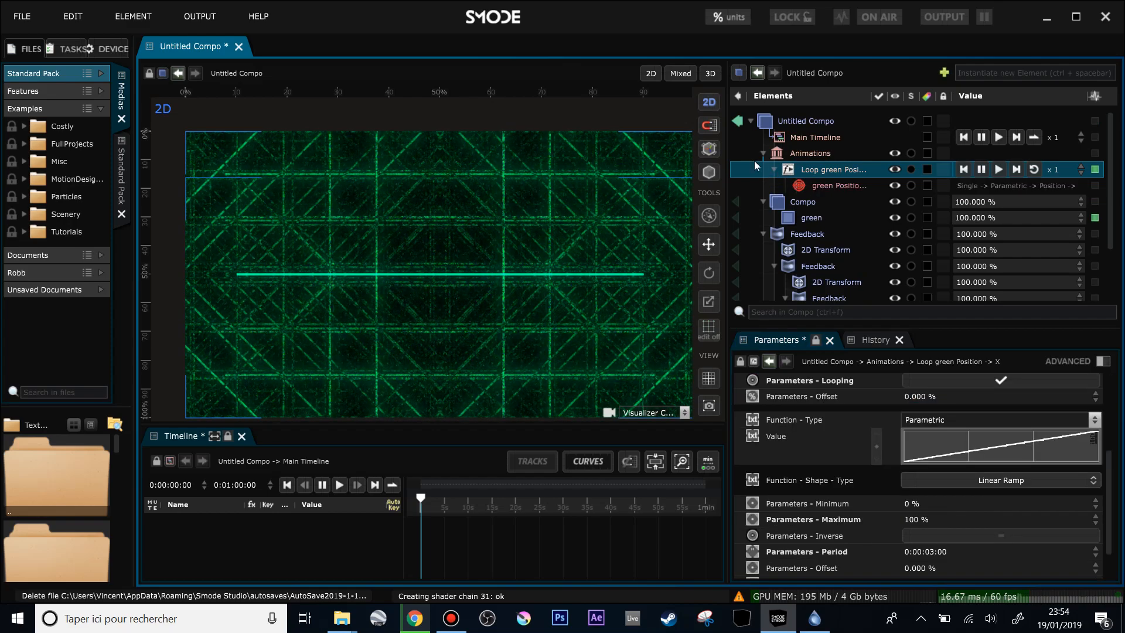
pyautogui.click(739, 202)
pyautogui.click(821, 187)
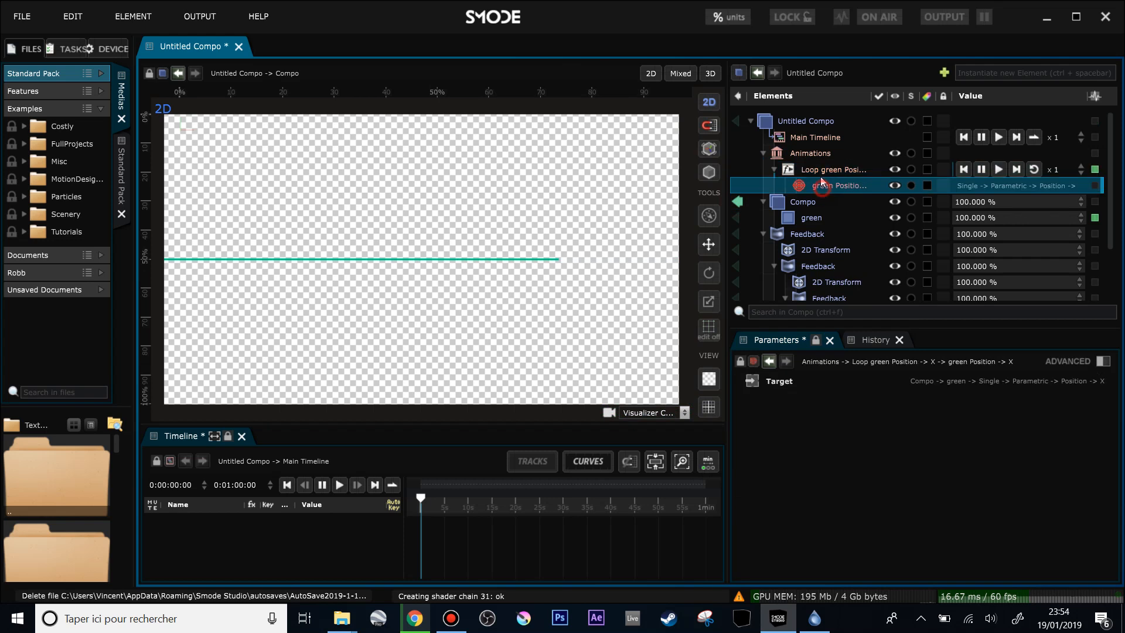
pyautogui.click(821, 174)
pyautogui.scroll(-3, 940, 483)
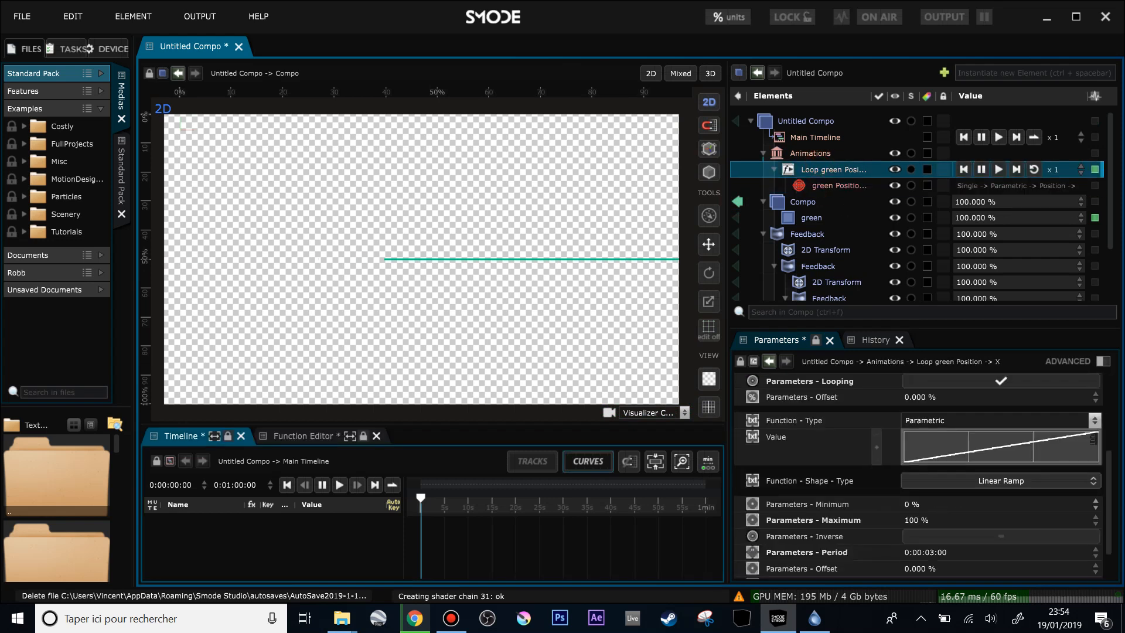
pyautogui.click(924, 505)
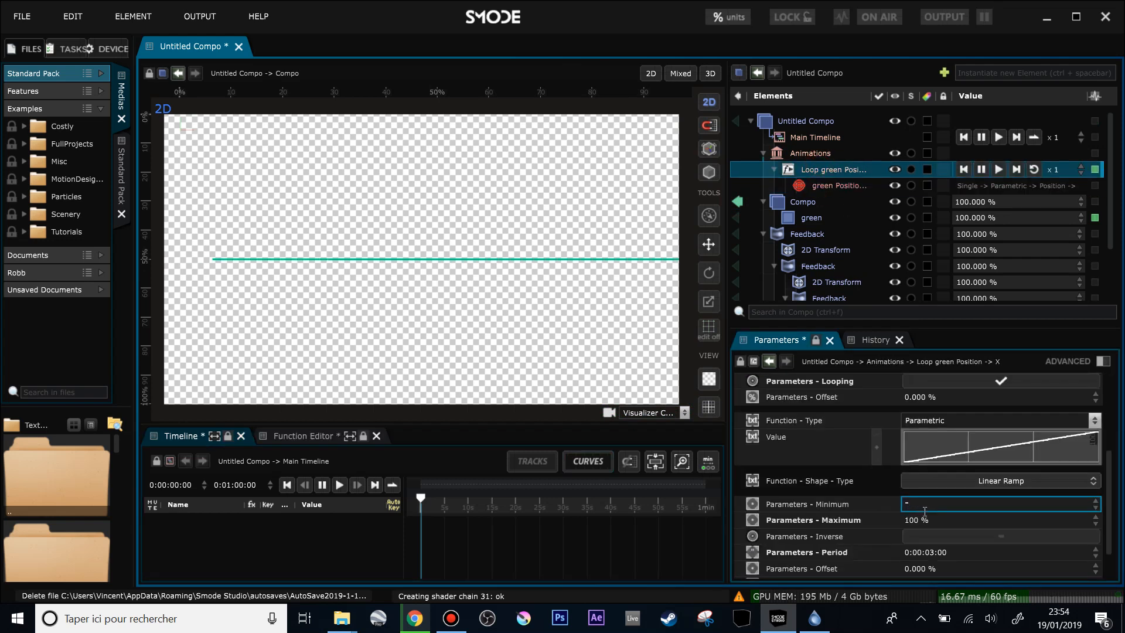
pyautogui.write('-50')
pyautogui.press('Return')
pyautogui.click(926, 520)
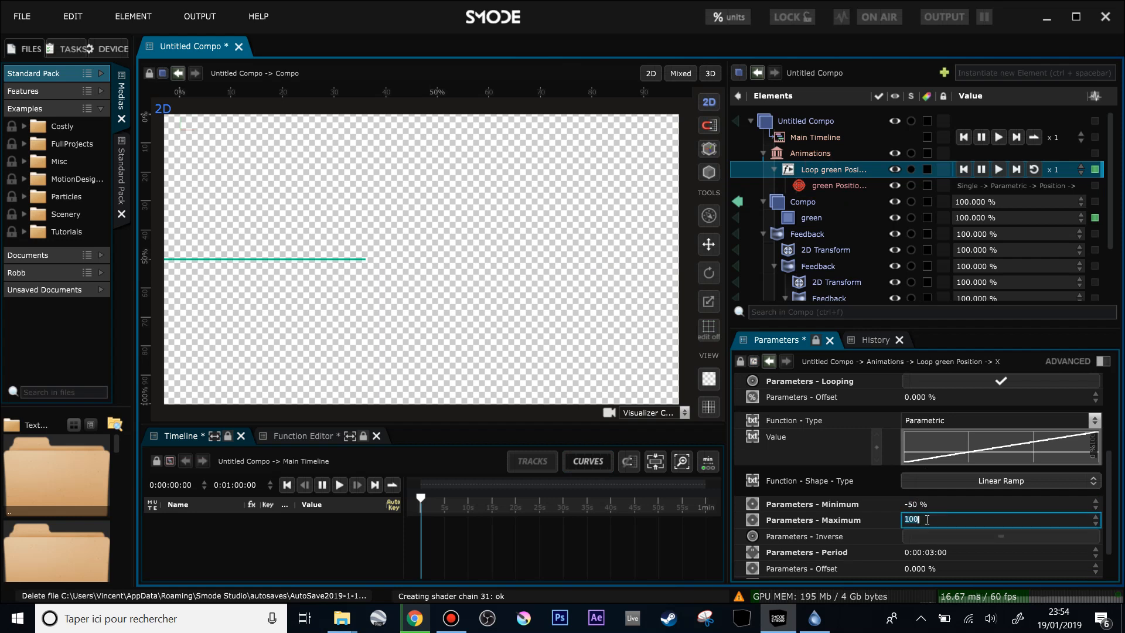
pyautogui.write('150')
pyautogui.press('Return')
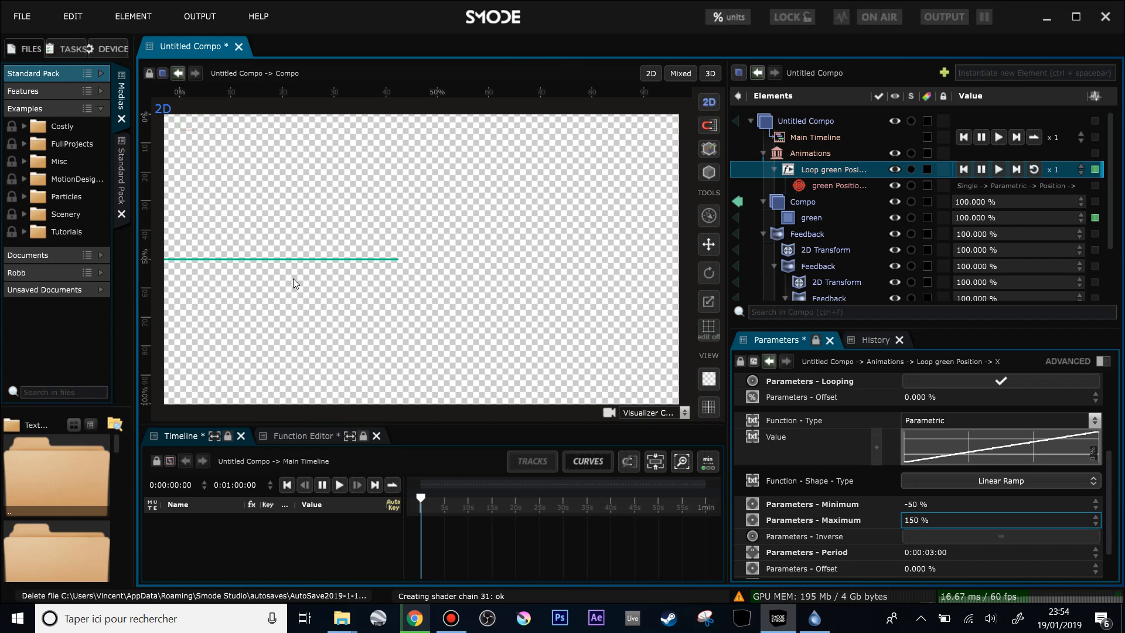
pyautogui.click(738, 202)
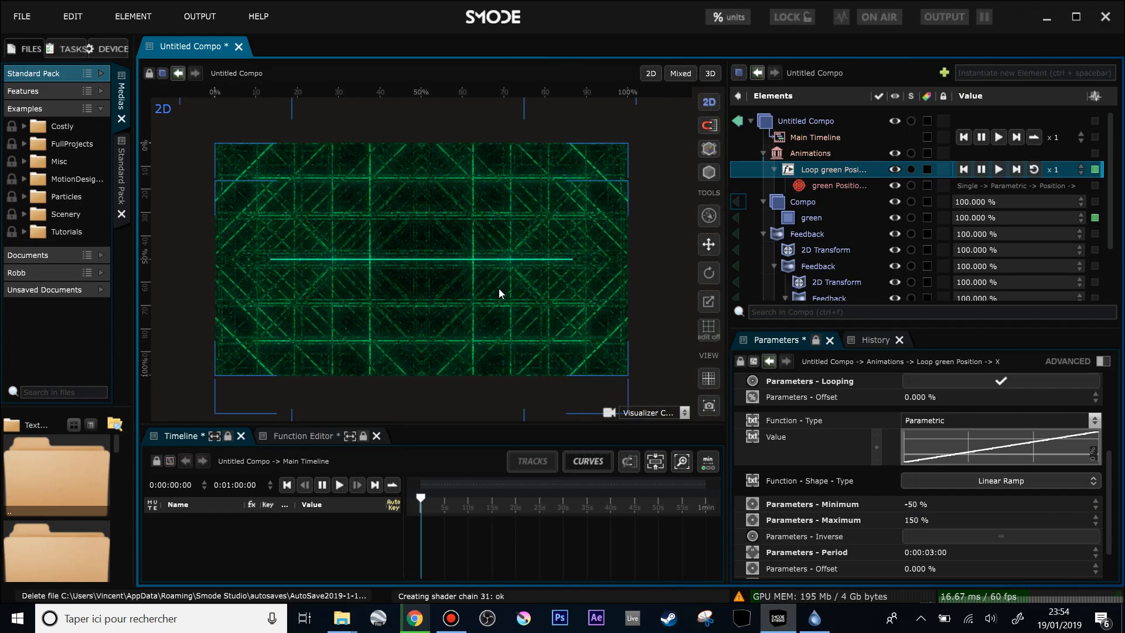
# Set the green layer's unlinked placement scale to 238 % horizontally and -0.18 % vertically.
pyautogui.click(811, 218)
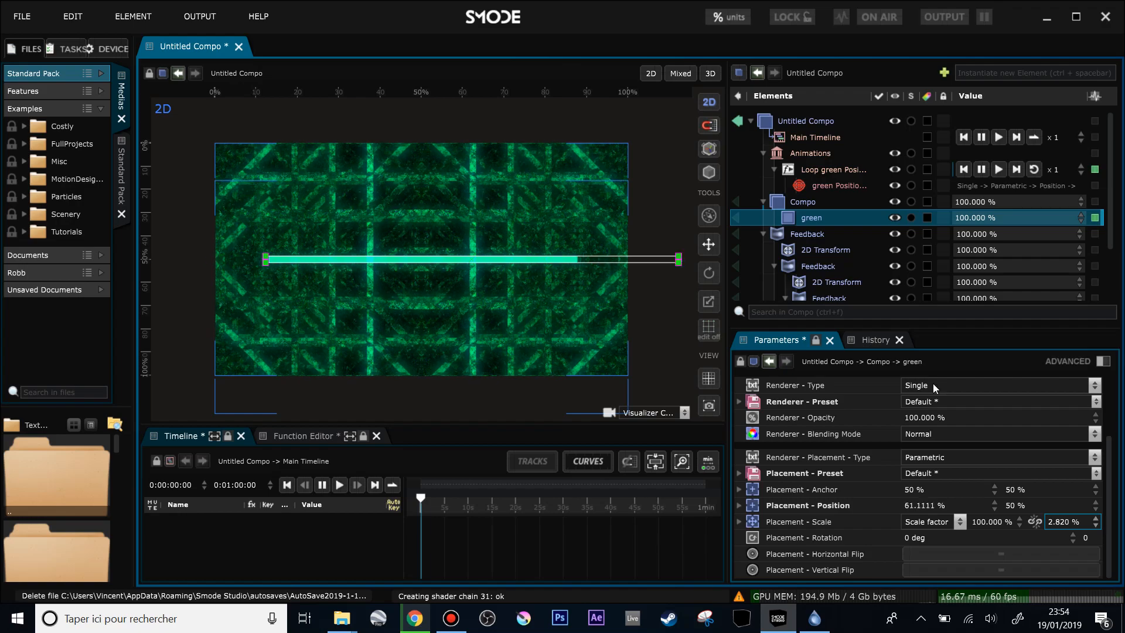
pyautogui.click(830, 171)
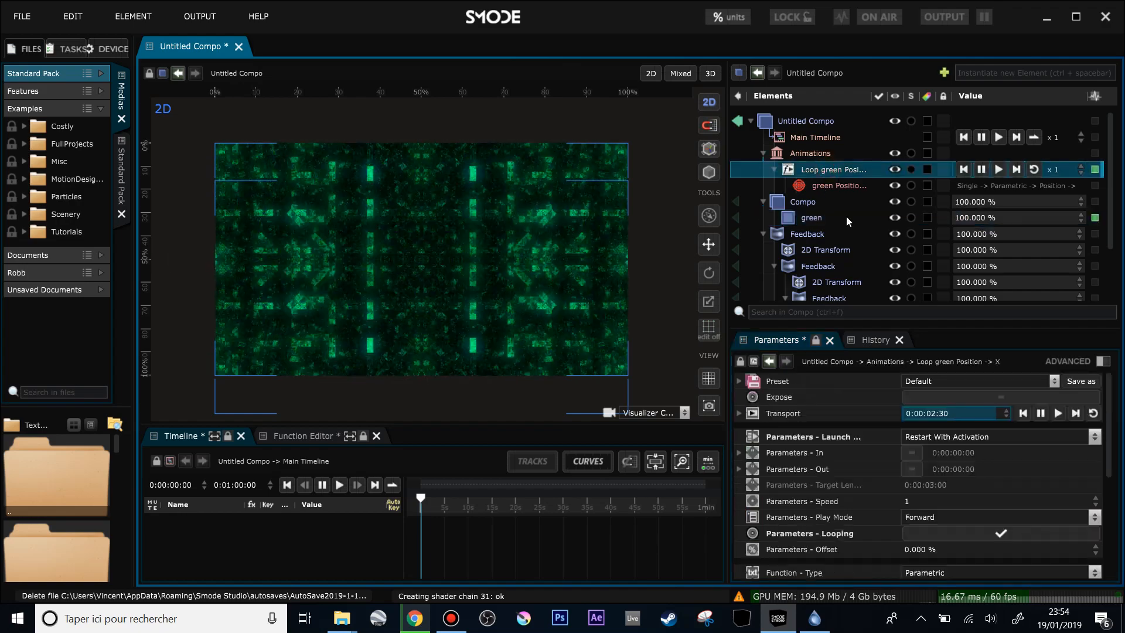
pyautogui.click(811, 218)
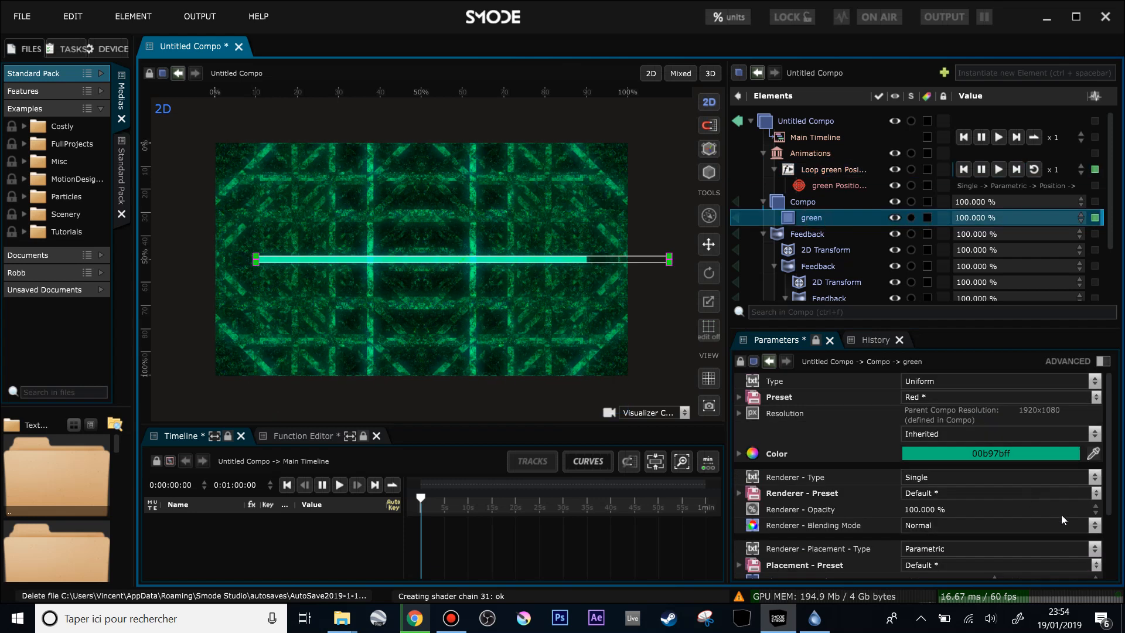
pyautogui.moveTo(998, 523); pyautogui.dragTo(998, 501)
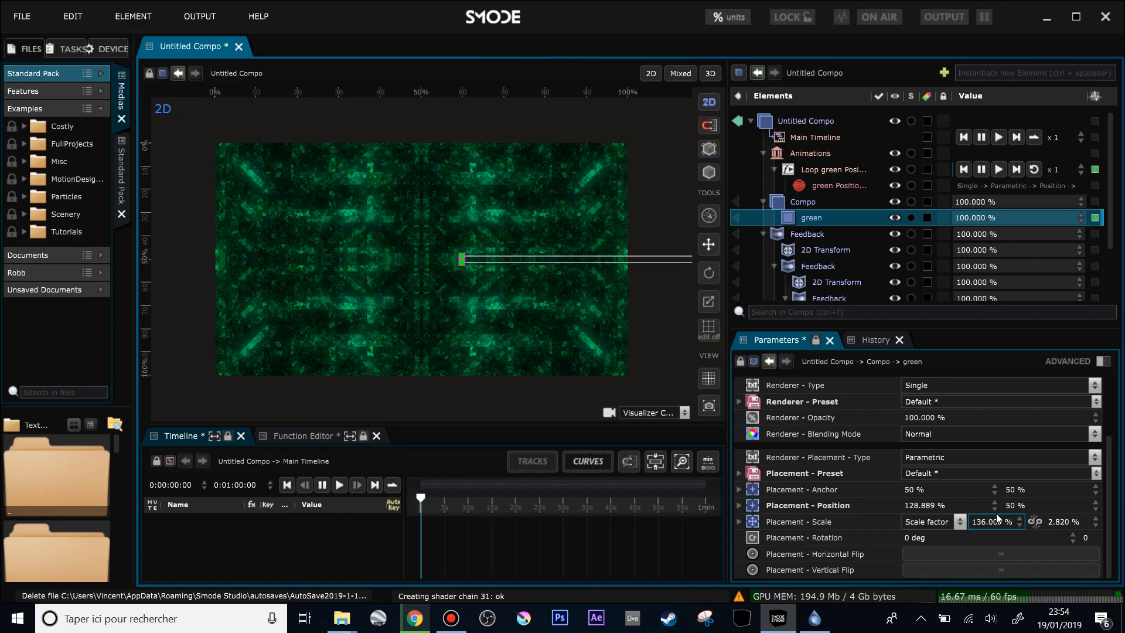
pyautogui.moveTo(996, 513); pyautogui.dragTo(989, 518)
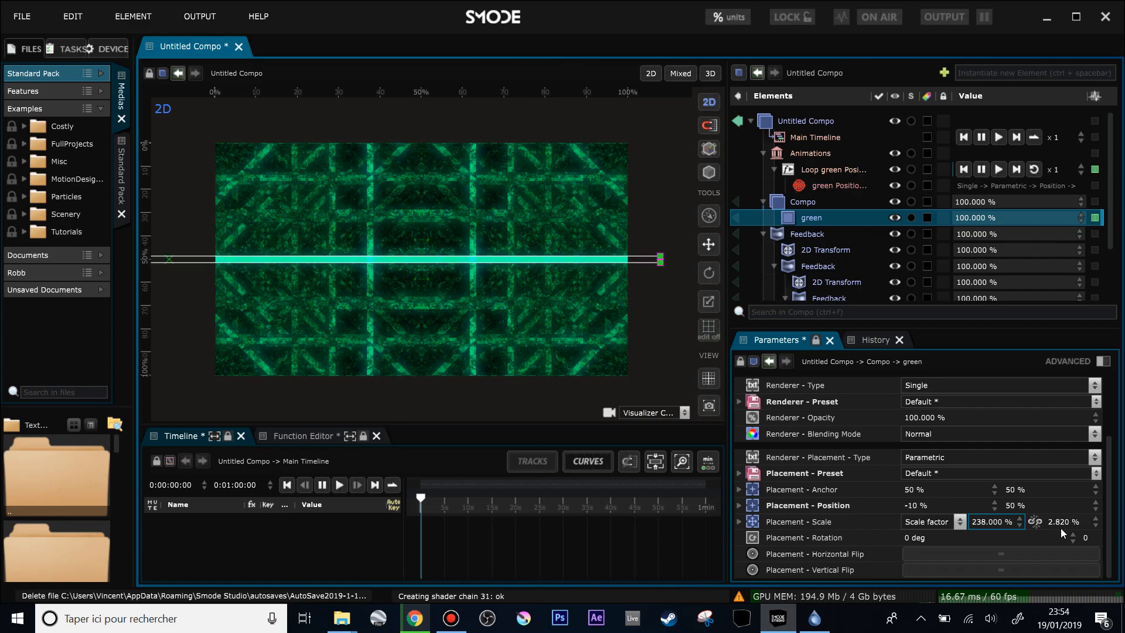
pyautogui.moveTo(1061, 522); pyautogui.dragTo(1058, 526)
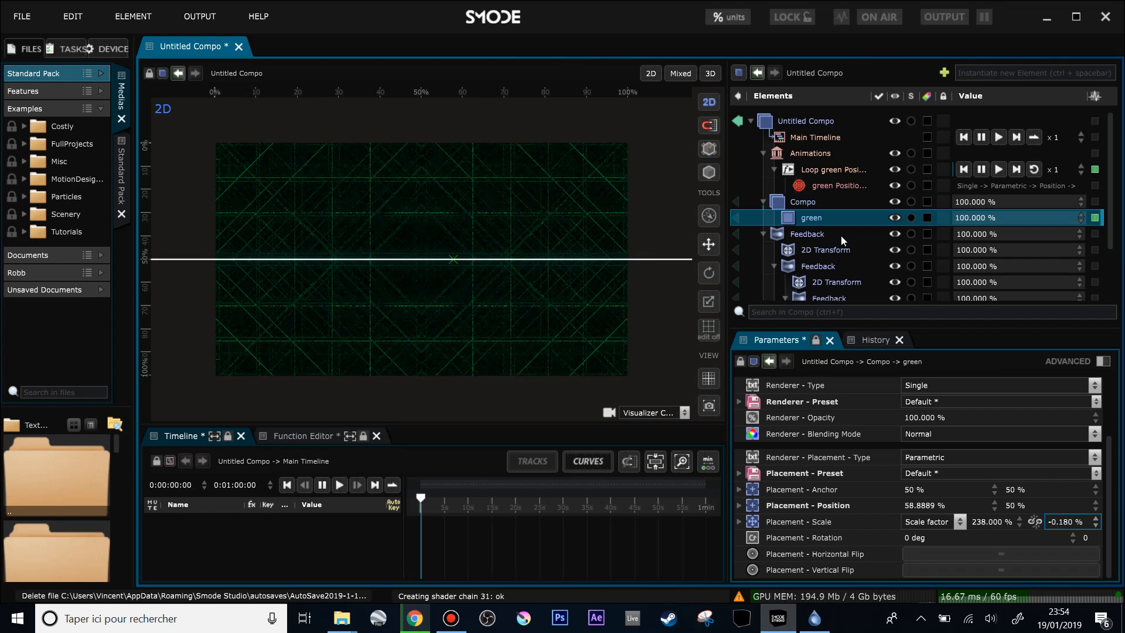
# Duplicate the green layer's placement renderer and set the copy's vertical position to 30 % and vertical scale to 1.81 %.
pyautogui.click(811, 220)
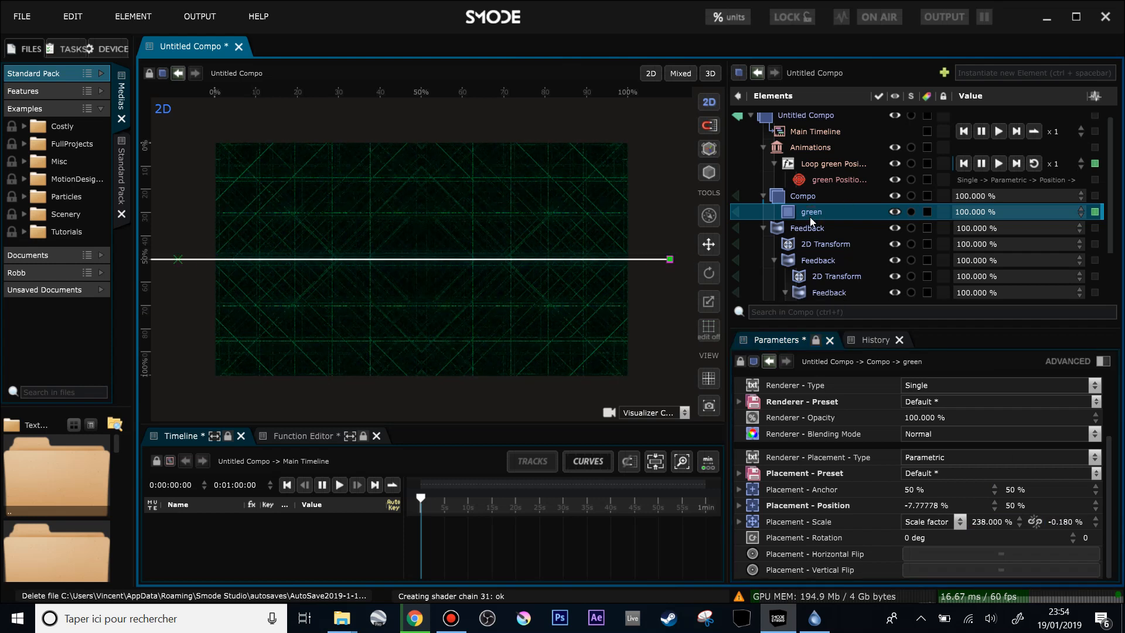
pyautogui.hotkey('ctrl', 'shift', 'd')
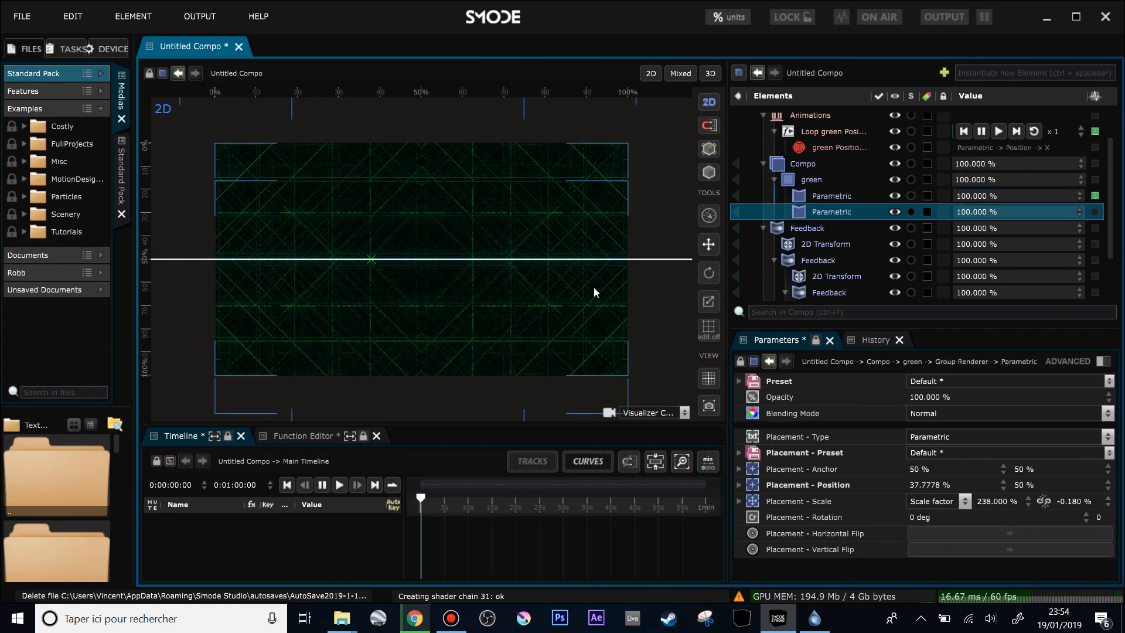
pyautogui.click(1033, 486)
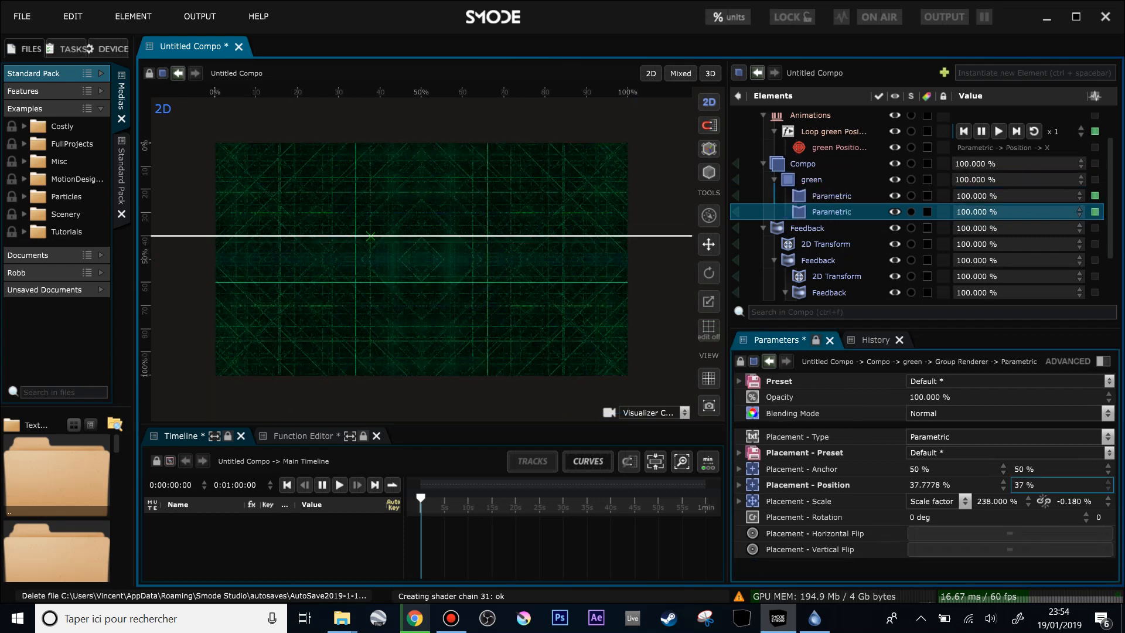
pyautogui.moveTo(1067, 502); pyautogui.dragTo(1067, 497)
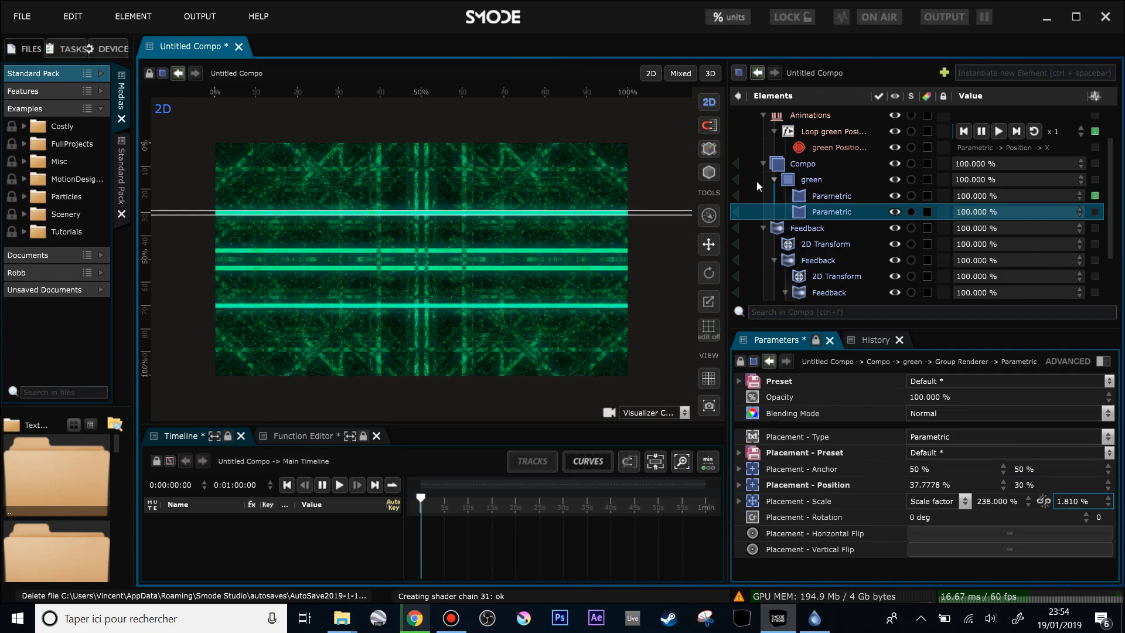
# Visualize only the inner Compo containing the green lines.
pyautogui.click(737, 178)
pyautogui.click(738, 178)
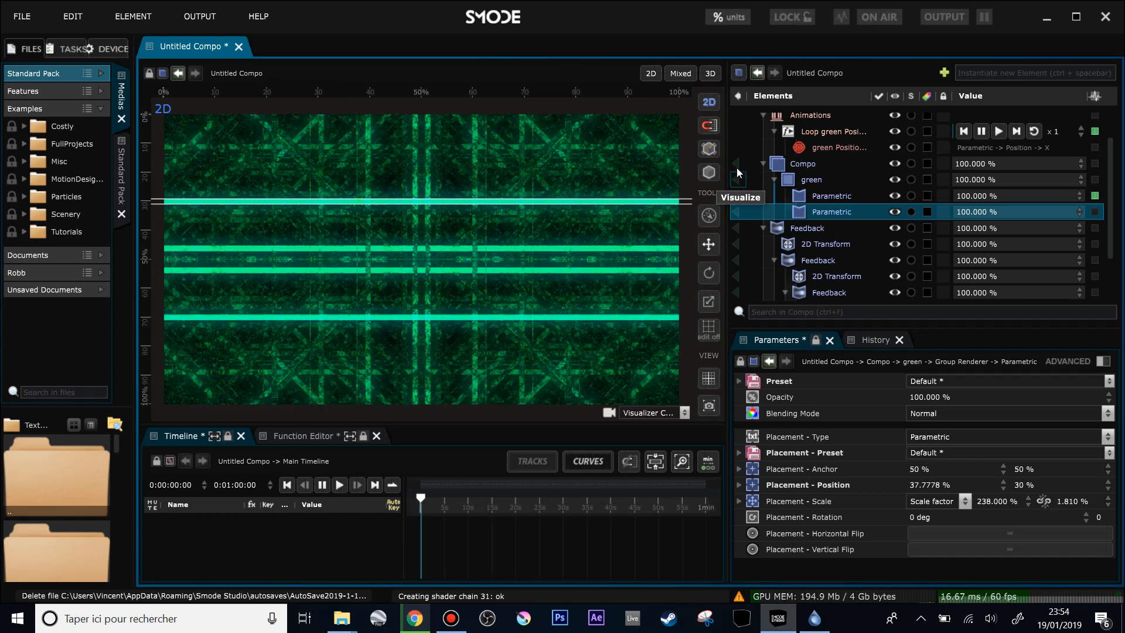
pyautogui.click(738, 164)
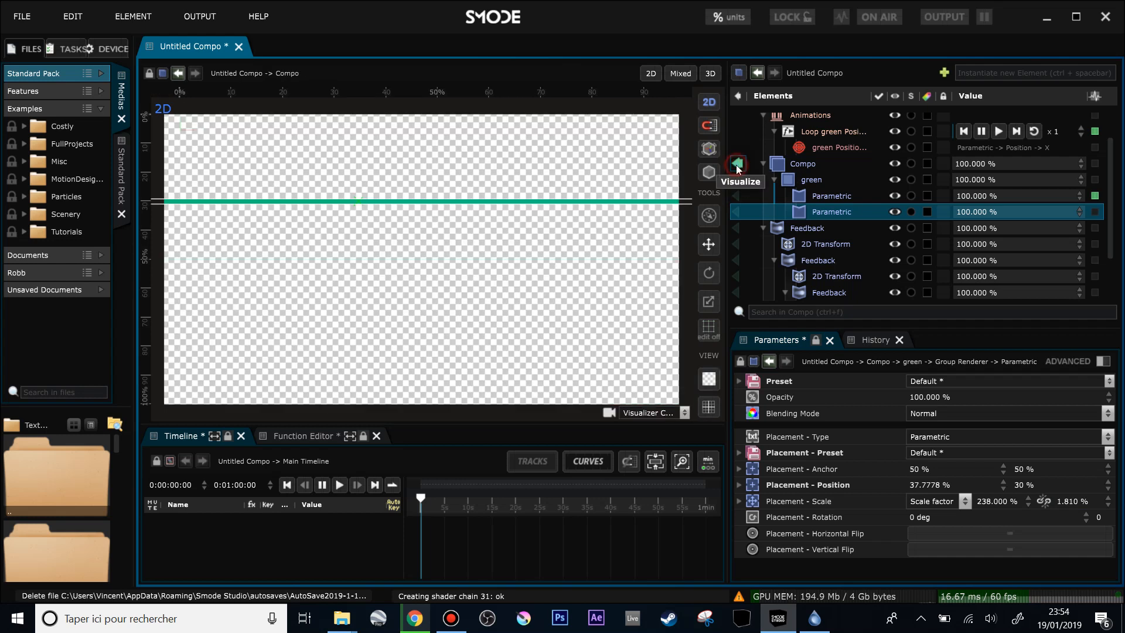
# Set the green layer's first Parametric placement to a vertical scale of 0.82 % and return to the full composition view.
pyautogui.click(834, 199)
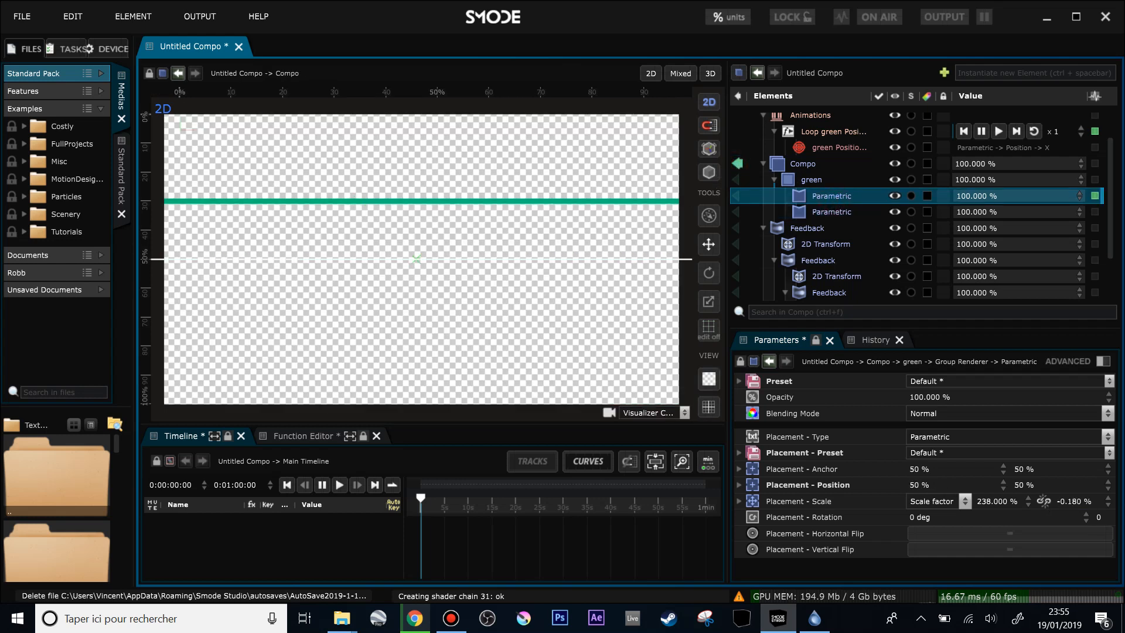
pyautogui.moveTo(1108, 501); pyautogui.dragTo(1108, 498)
pyautogui.click(738, 164)
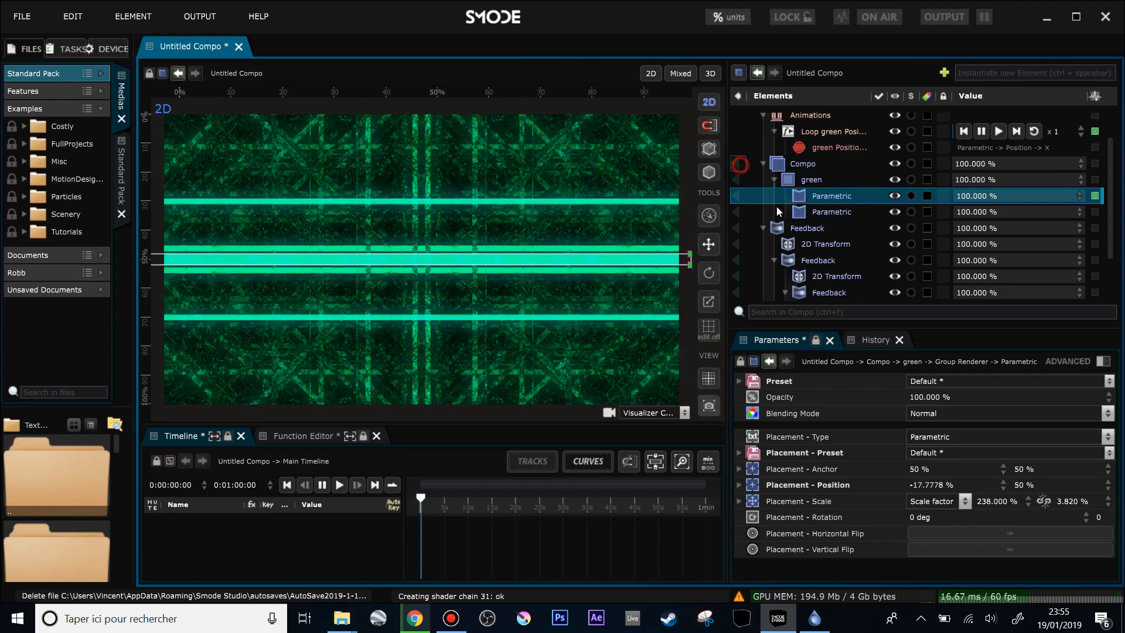
pyautogui.moveTo(1108, 501); pyautogui.dragTo(1107, 548)
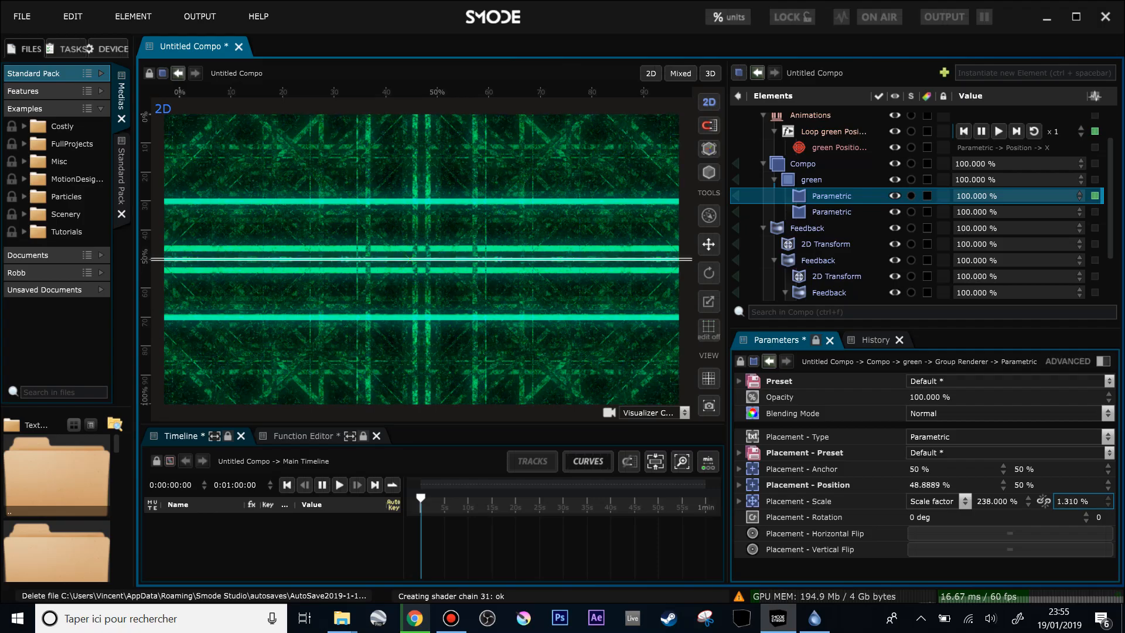
pyautogui.moveTo(1108, 502); pyautogui.dragTo(1108, 445)
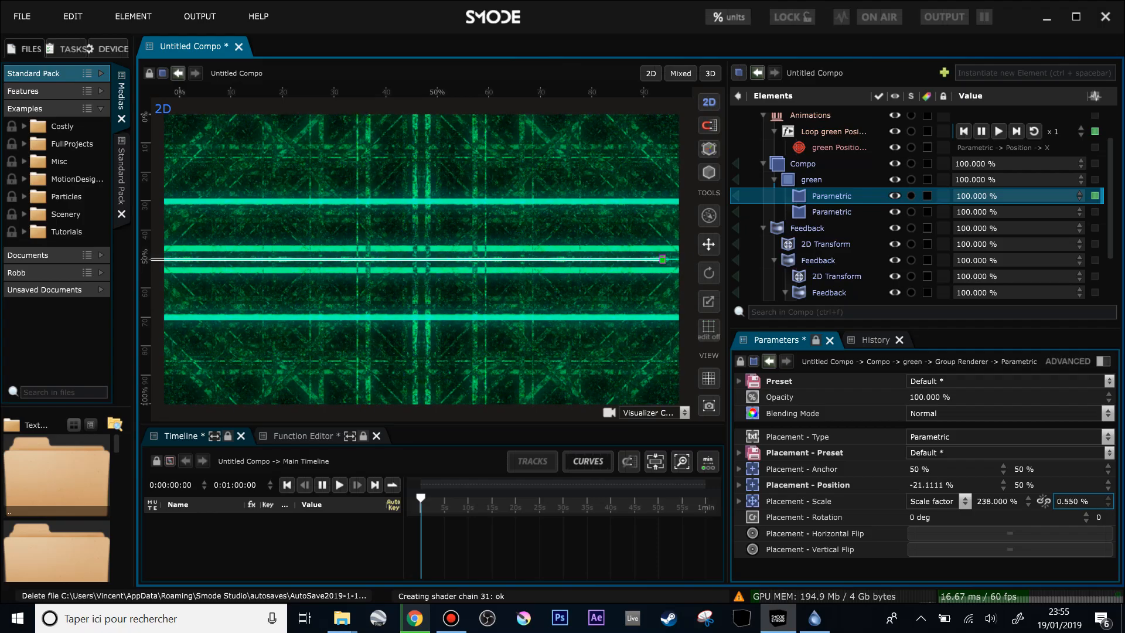
# Set the vertical position of the second Parametric placement to 22.43 % and of the first to 12.14 %.
pyautogui.click(826, 212)
pyautogui.moveTo(1033, 486); pyautogui.dragTo(1028, 519)
pyautogui.click(818, 196)
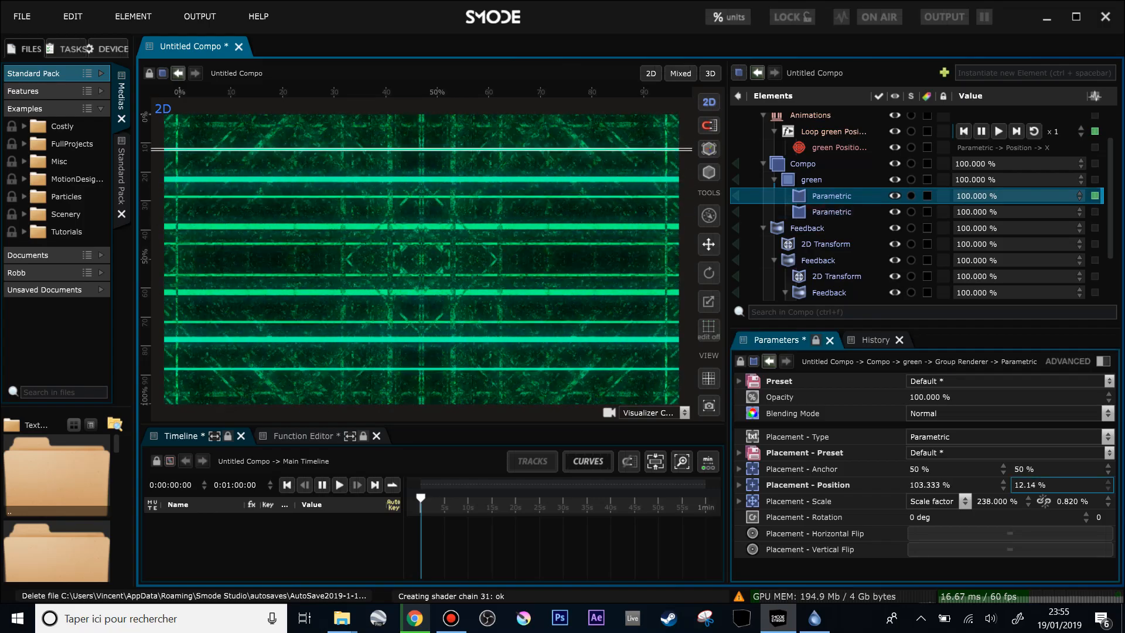
pyautogui.scroll(-1, 557, 225)
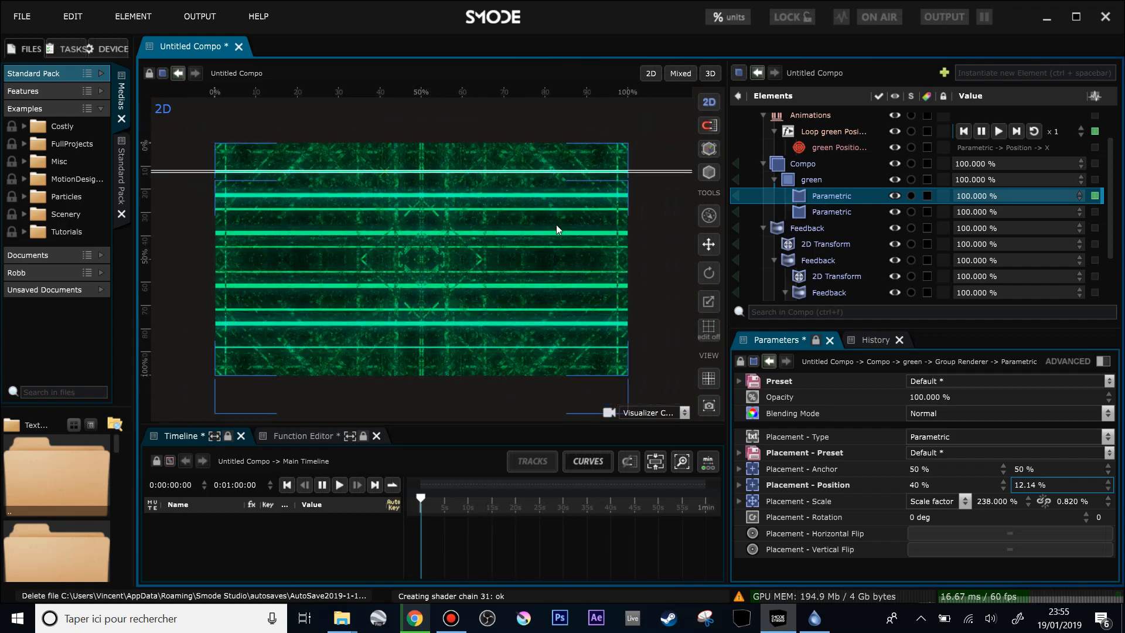
pyautogui.moveTo(921, 521); pyautogui.dragTo(907, 515)
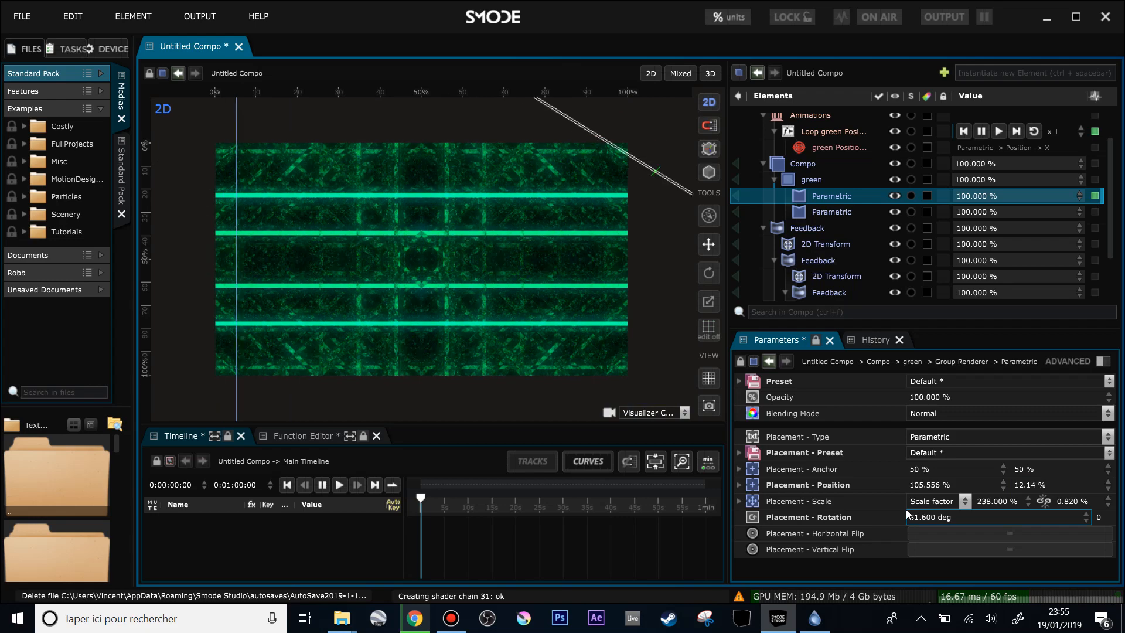
pyautogui.hotkey('ctrl', 'z')
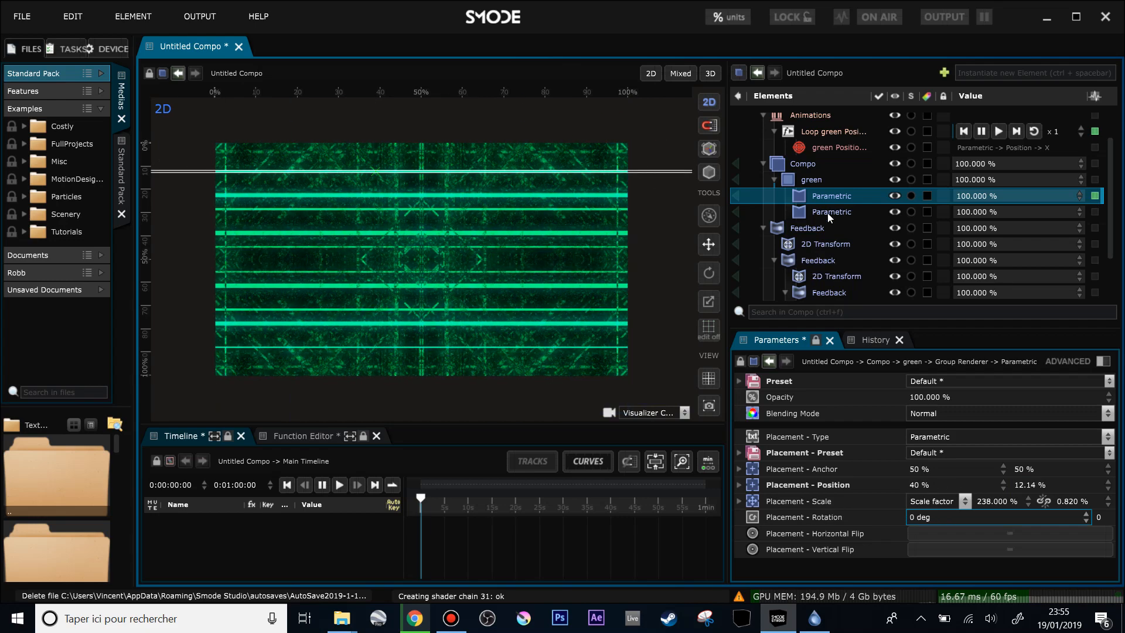
# Rotate the green layer's second Parametric placement to -45 degrees and clear the selection in the view.
pyautogui.click(827, 213)
pyautogui.moveTo(921, 518); pyautogui.dragTo(1013, 530)
pyautogui.doubleClick(990, 516)
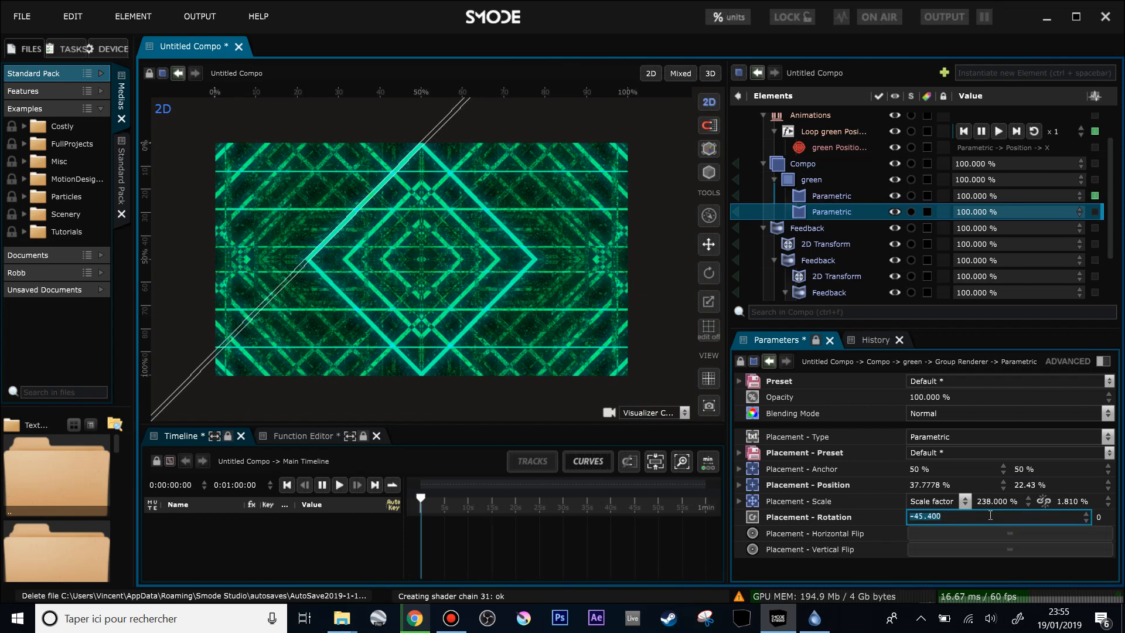
pyautogui.press('Return')
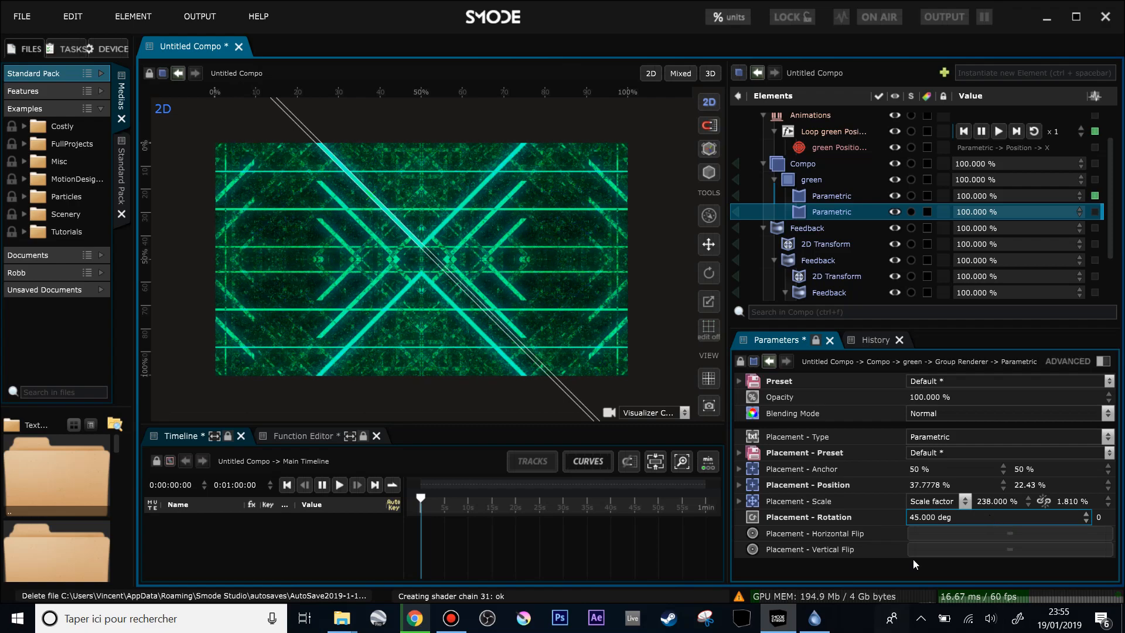
pyautogui.doubleClick(924, 515)
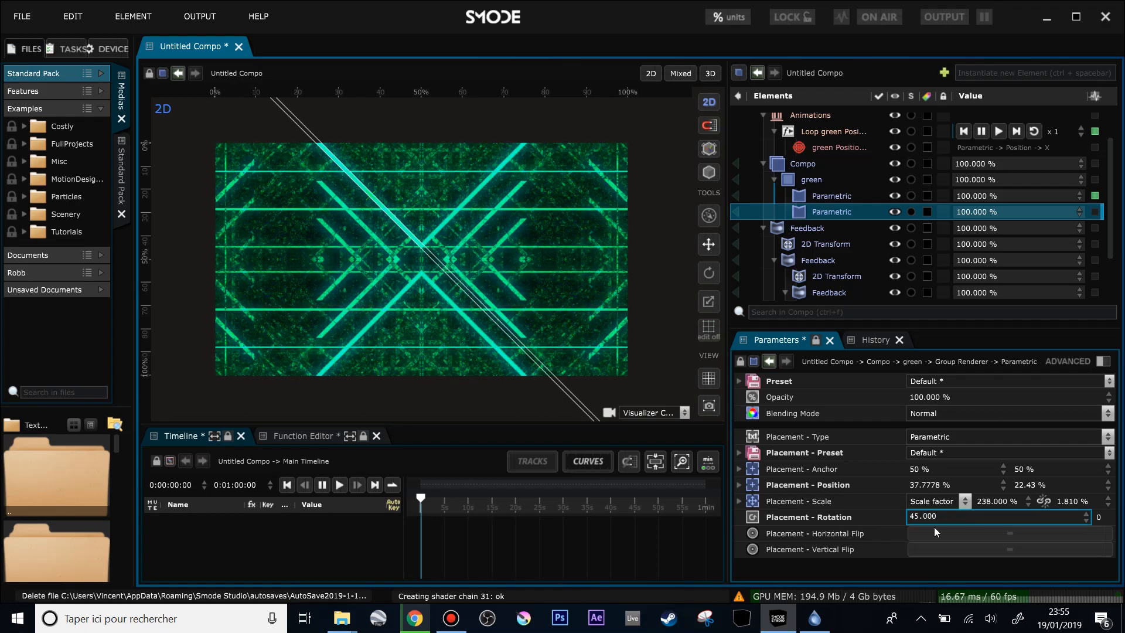
pyautogui.write('-')
pyautogui.press('Return')
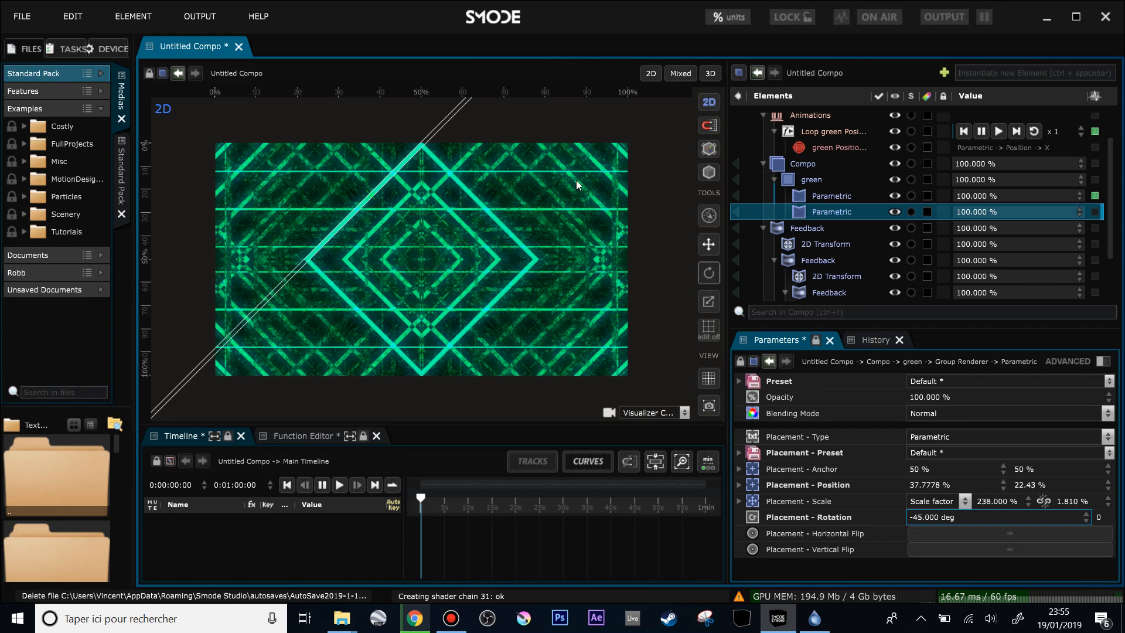
pyautogui.scroll(-1, 503, 167)
pyautogui.click(637, 154)
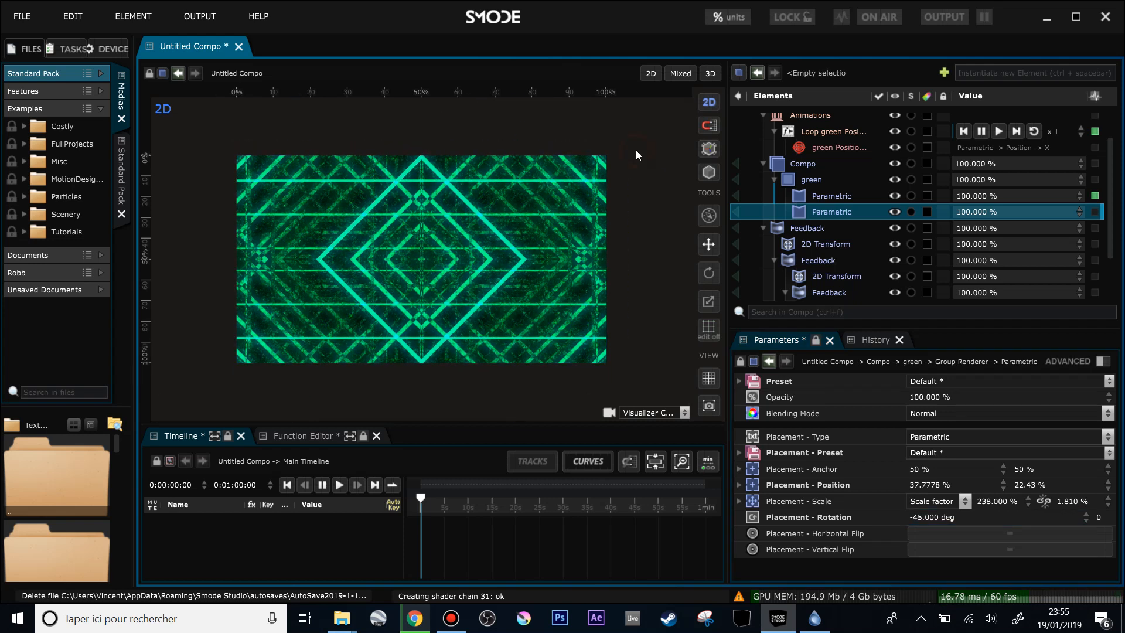
# Visualize Compo alone and set the first Parametric placement's horizontal scale to 100 %.
pyautogui.click(736, 165)
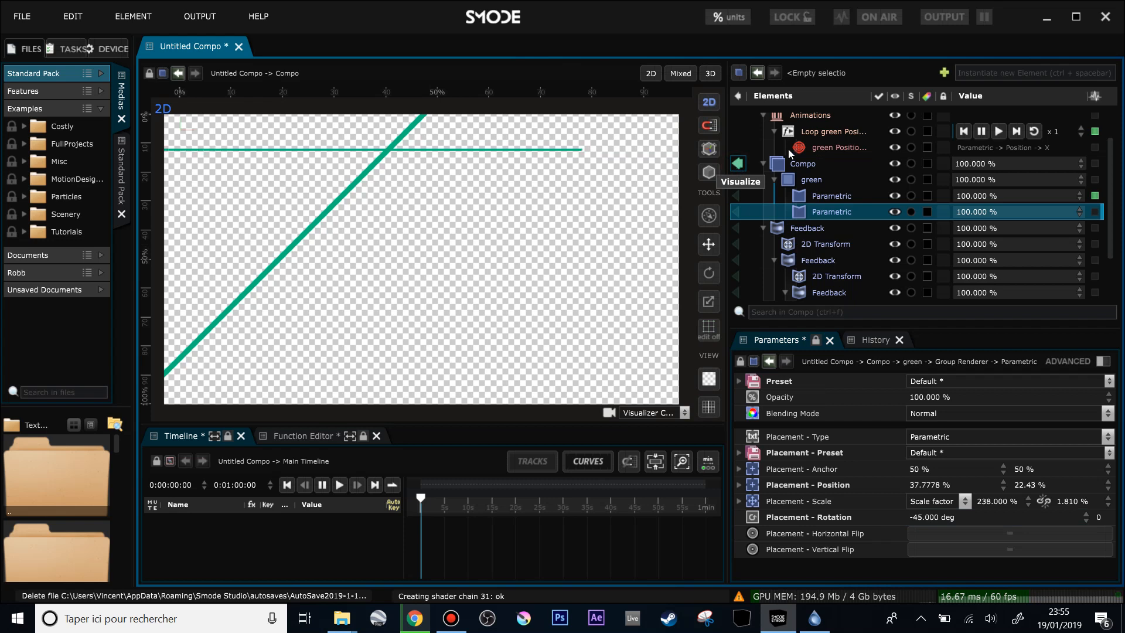
pyautogui.click(820, 194)
pyautogui.doubleClick(1010, 500)
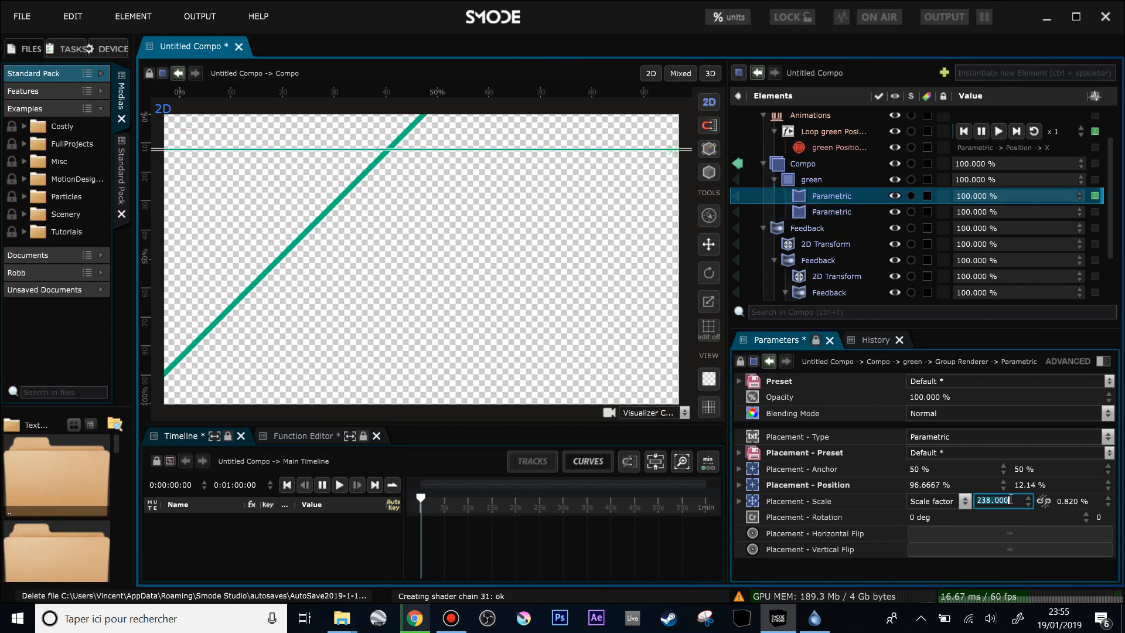
pyautogui.write('100')
pyautogui.press('Return')
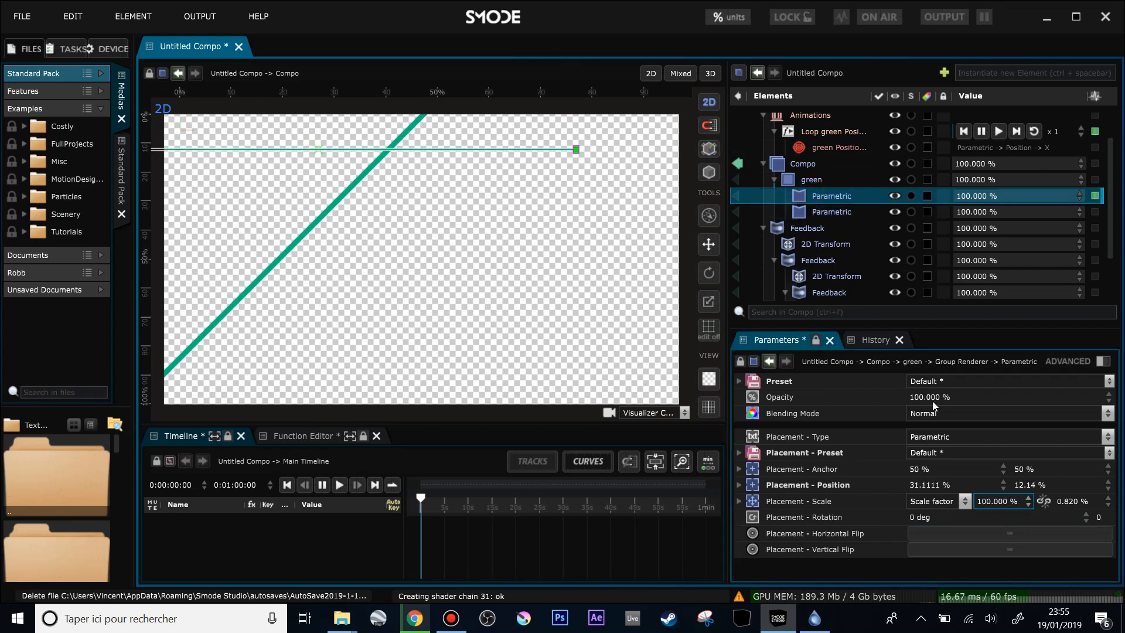
# Change the green position loop's function shape to Sinus and return to the full composition view.
pyautogui.click(838, 131)
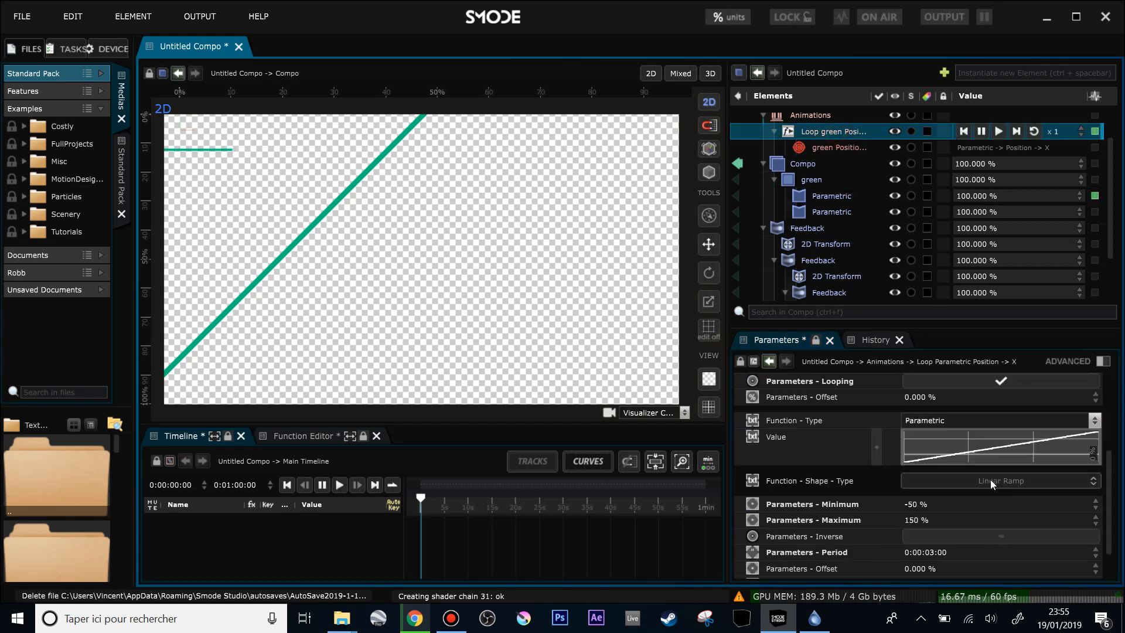
pyautogui.click(993, 482)
pyautogui.click(1067, 370)
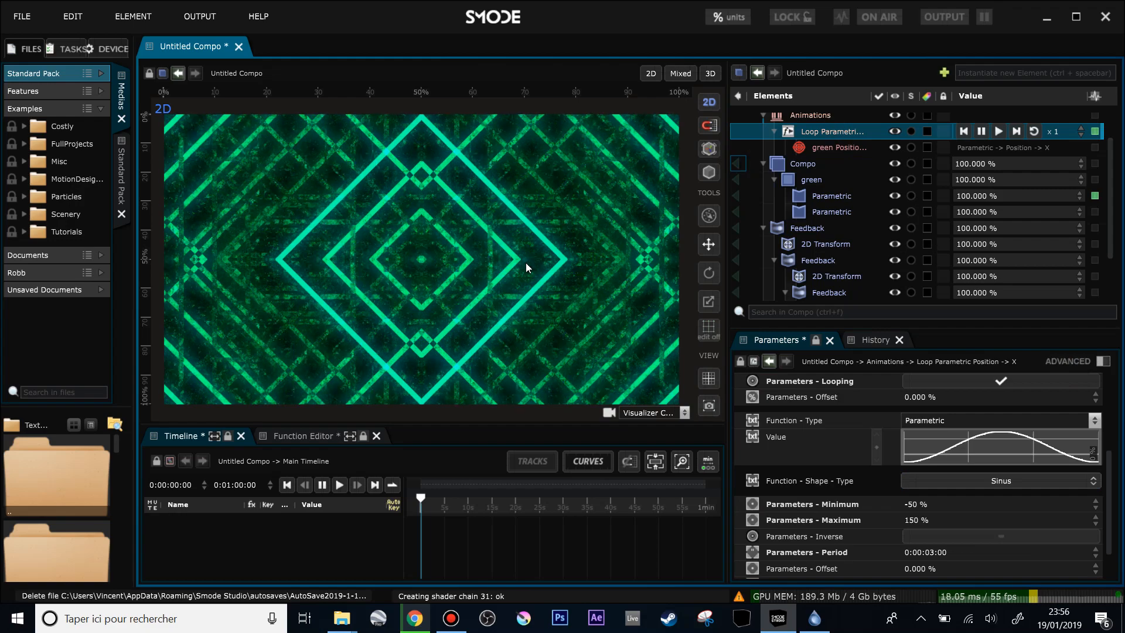
# Hide the Kaleidoscope effect and select the green layer's diagonal Parametric placement.
pyautogui.scroll(-2, 823, 280)
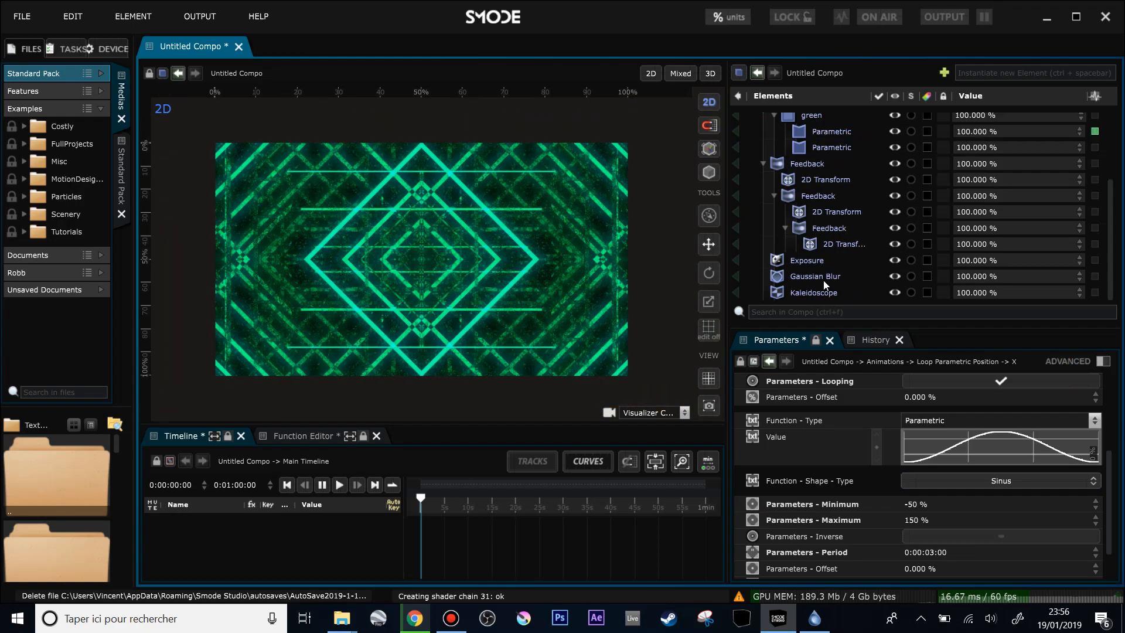
pyautogui.click(895, 292)
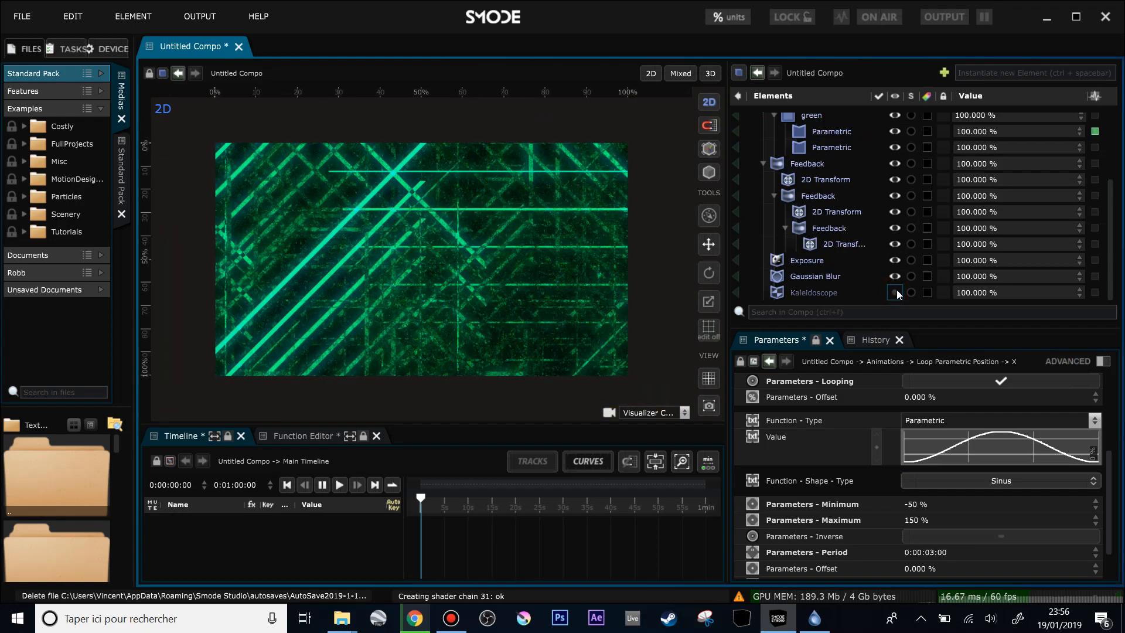
pyautogui.scroll(3, 822, 236)
pyautogui.click(831, 250)
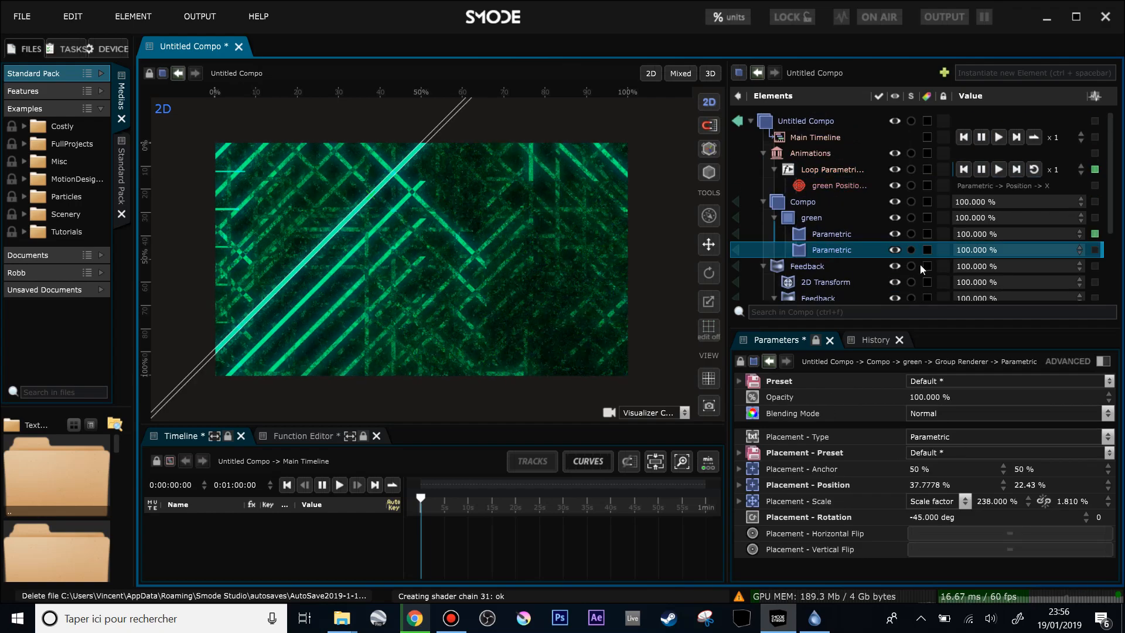
pyautogui.moveTo(1006, 252); pyautogui.dragTo(979, 259)
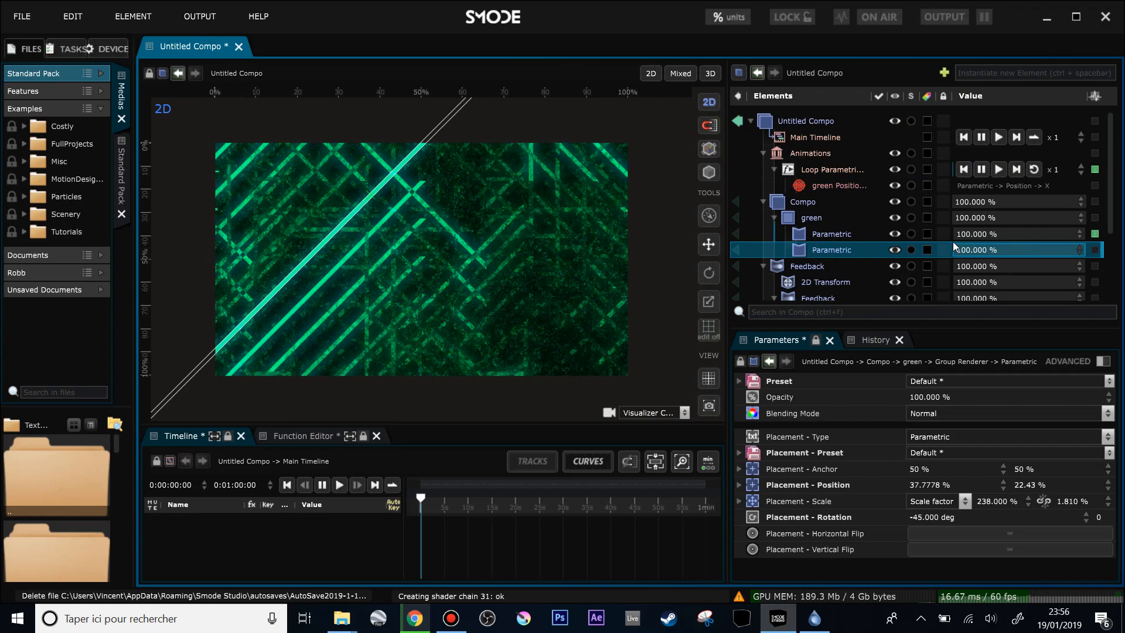